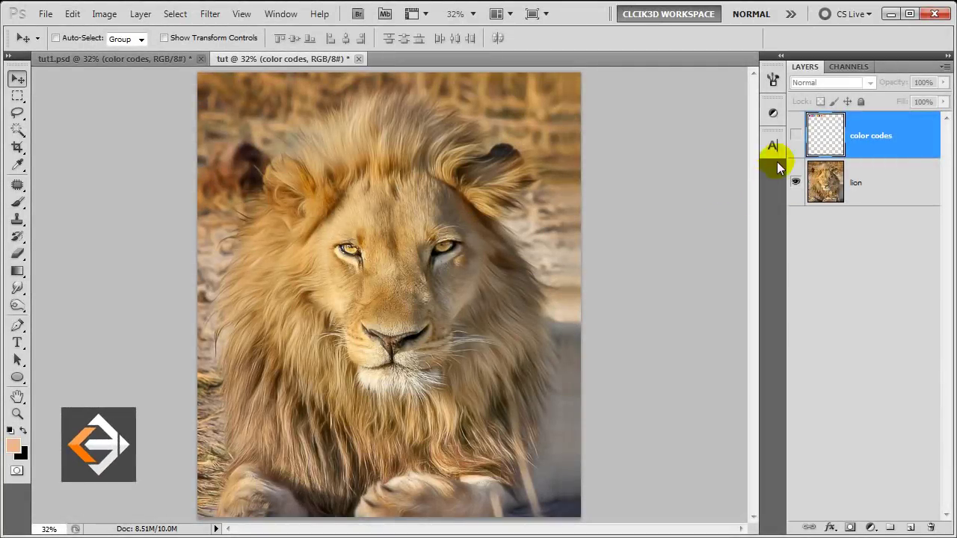
# Make the seven-swatch color codes layer visible and locked, with the lion layer selected.
pyautogui.click(795, 142)
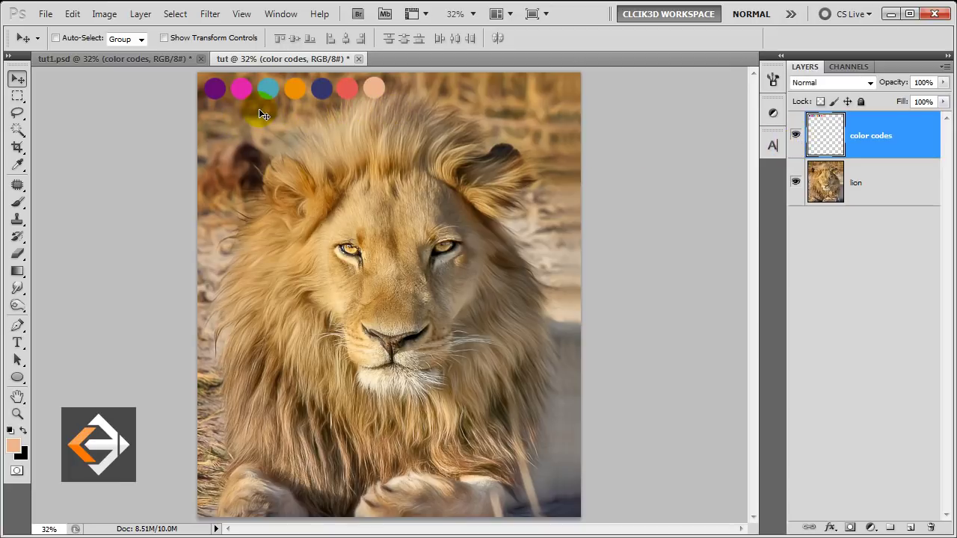
pyautogui.click(861, 102)
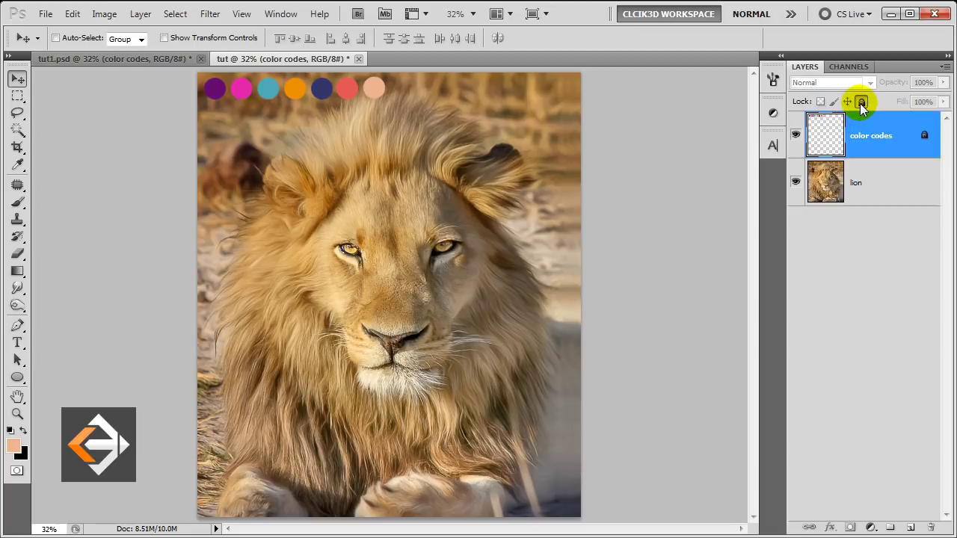
pyautogui.click(873, 181)
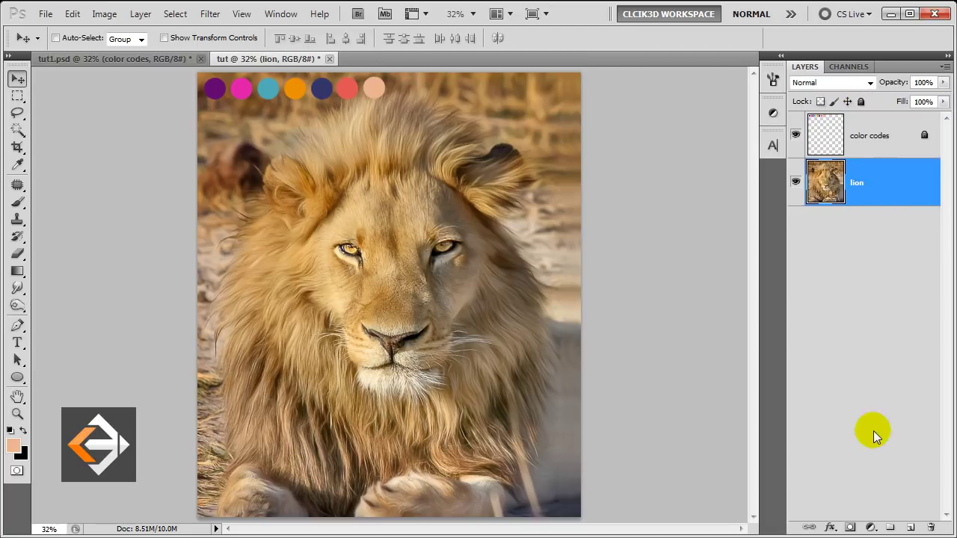
# Add a Black & White adjustment layer to turn the lion grayscale.
pyautogui.click(870, 527)
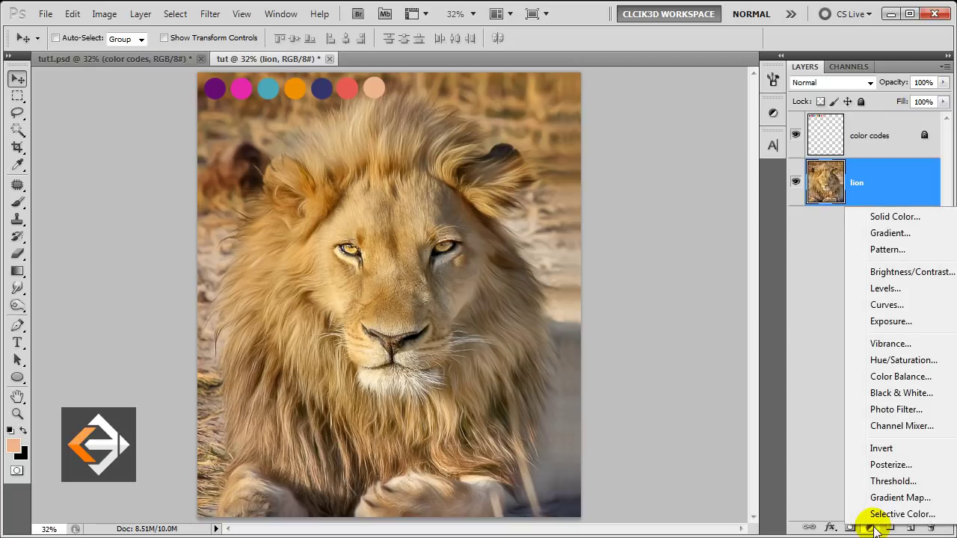
pyautogui.click(883, 393)
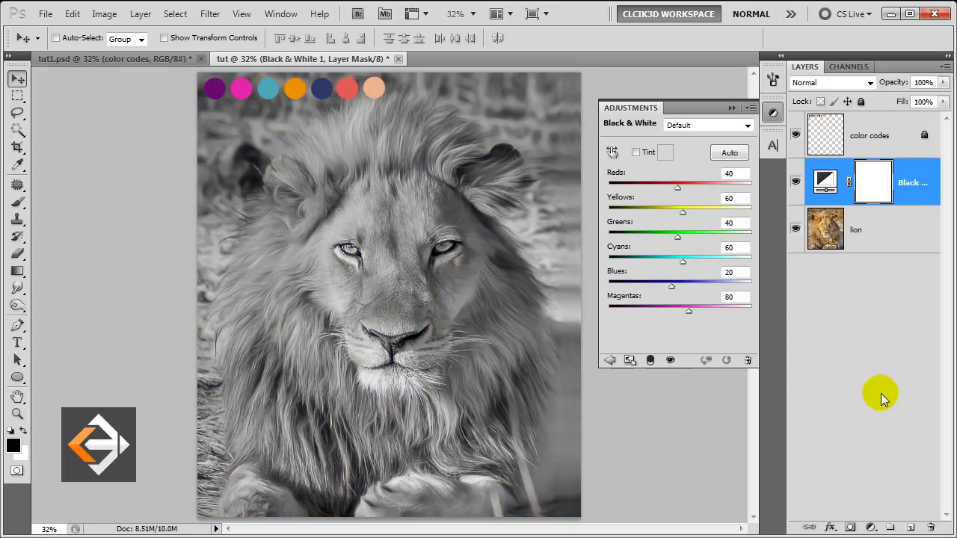
pyautogui.click(730, 109)
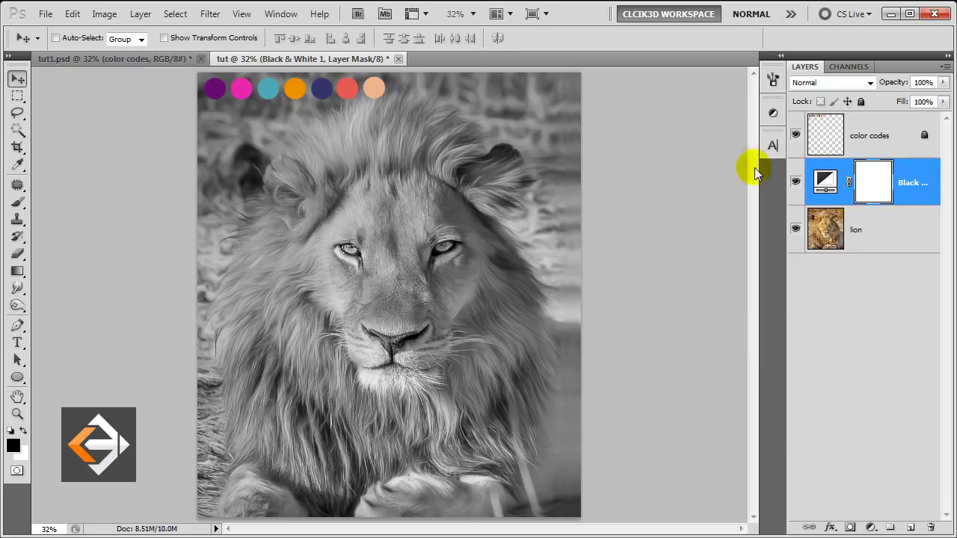
# Add a Levels adjustment layer with input levels 46, 0.91 and 243.
pyautogui.click(873, 527)
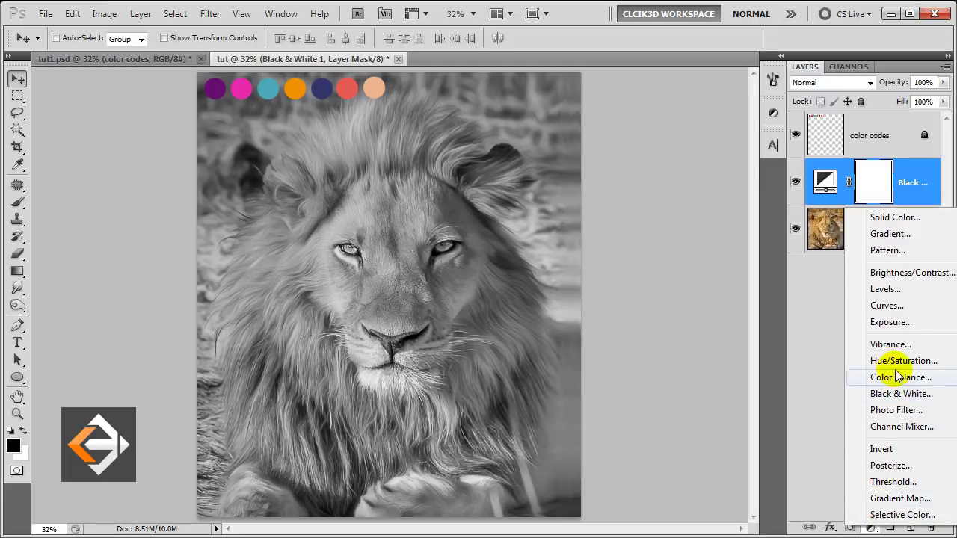
pyautogui.click(884, 289)
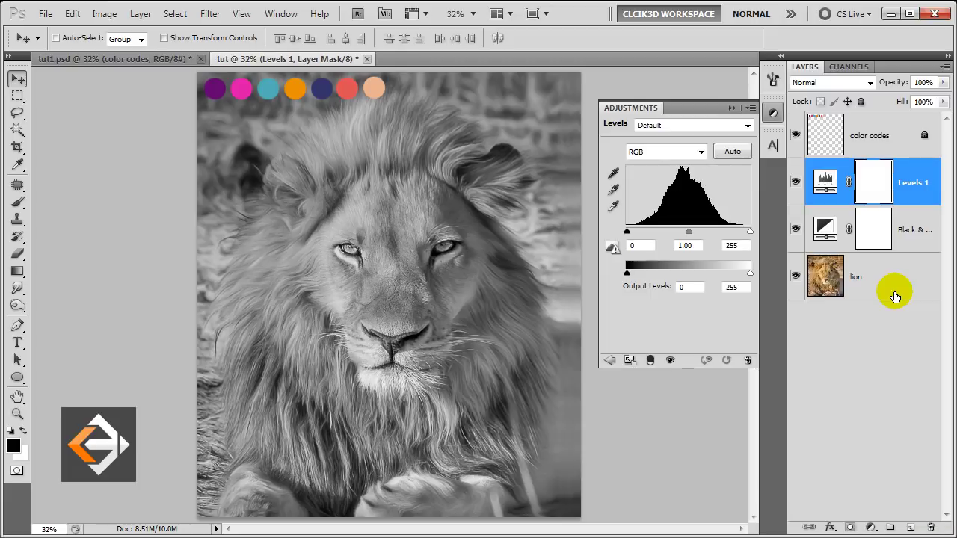
pyautogui.click(632, 246)
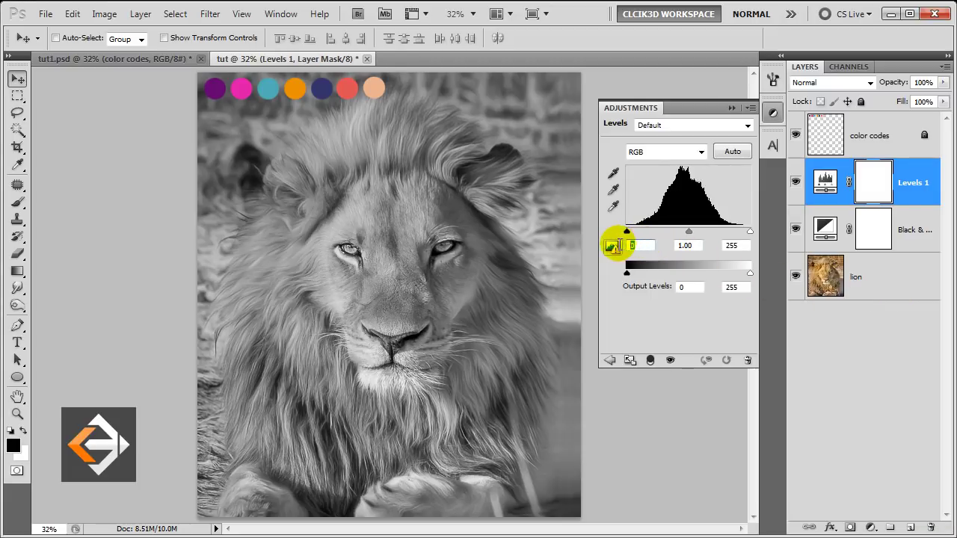
pyautogui.write('46')
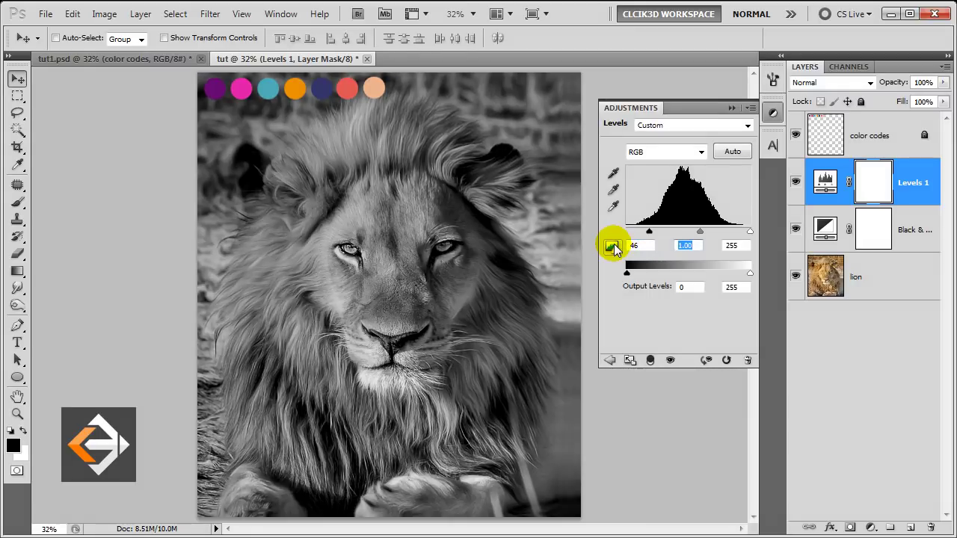
pyautogui.write('.91')
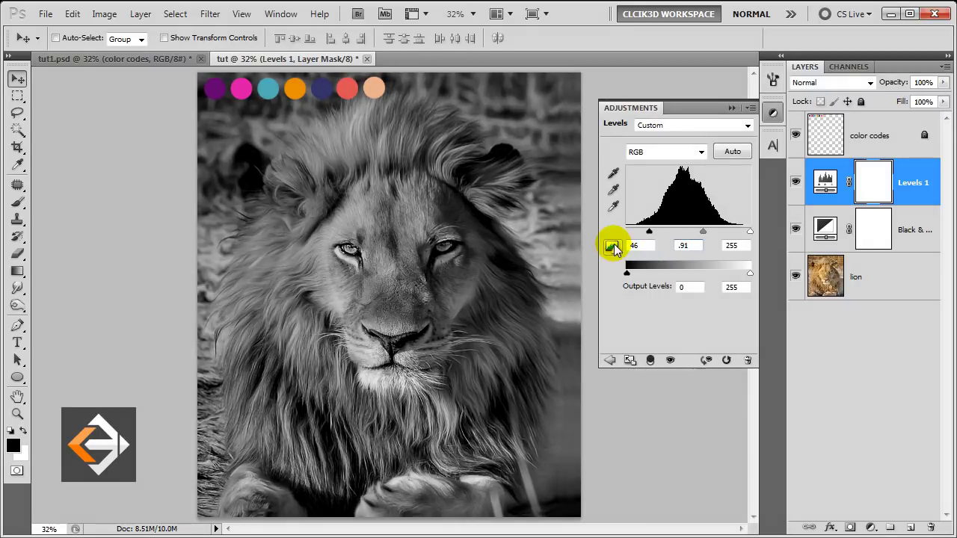
pyautogui.write('3')
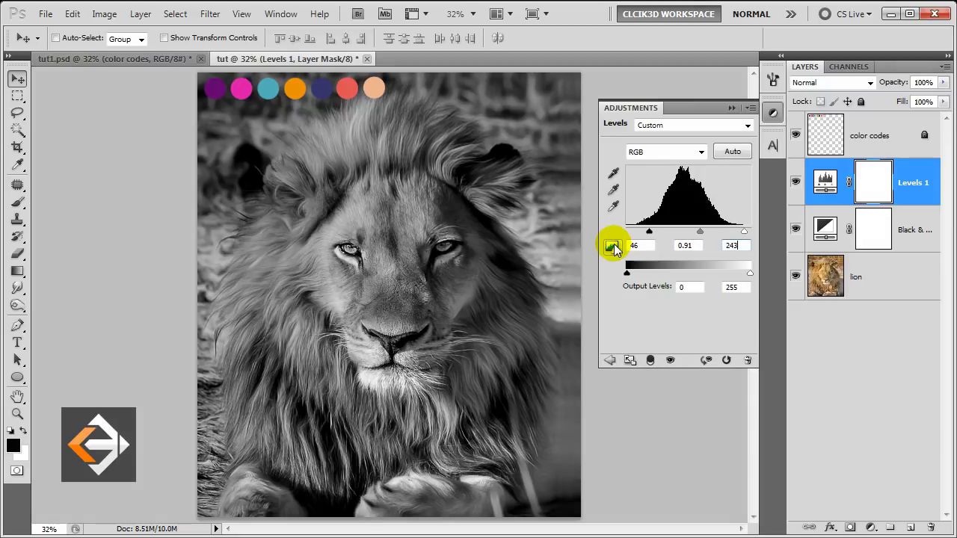
pyautogui.click(736, 107)
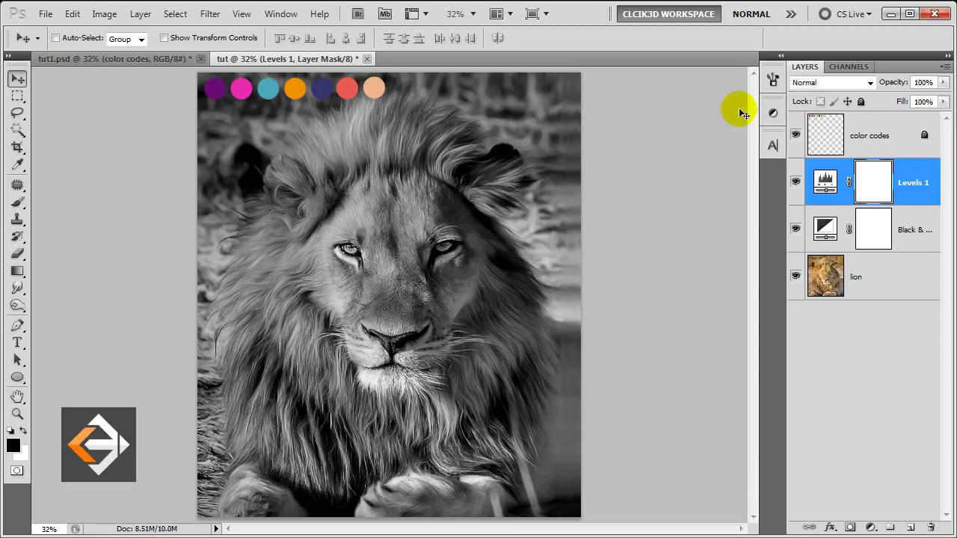
# Add a Curves adjustment with a point mapping input 207 to output 97.
pyautogui.click(871, 528)
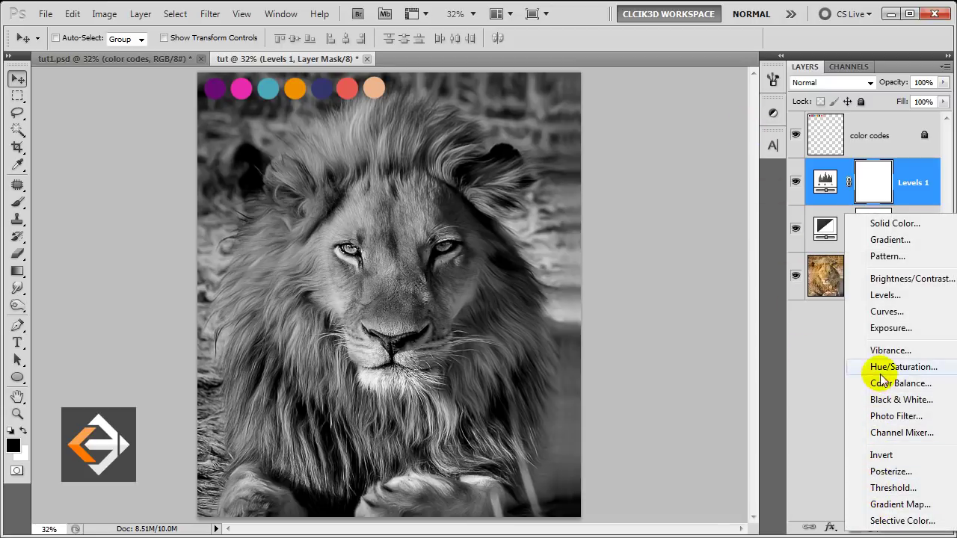
pyautogui.click(887, 311)
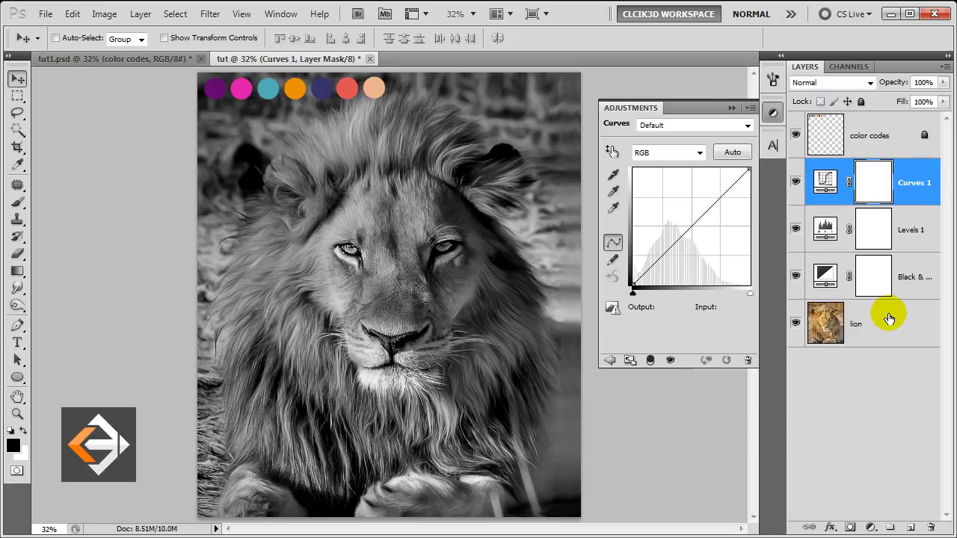
pyautogui.click(714, 203)
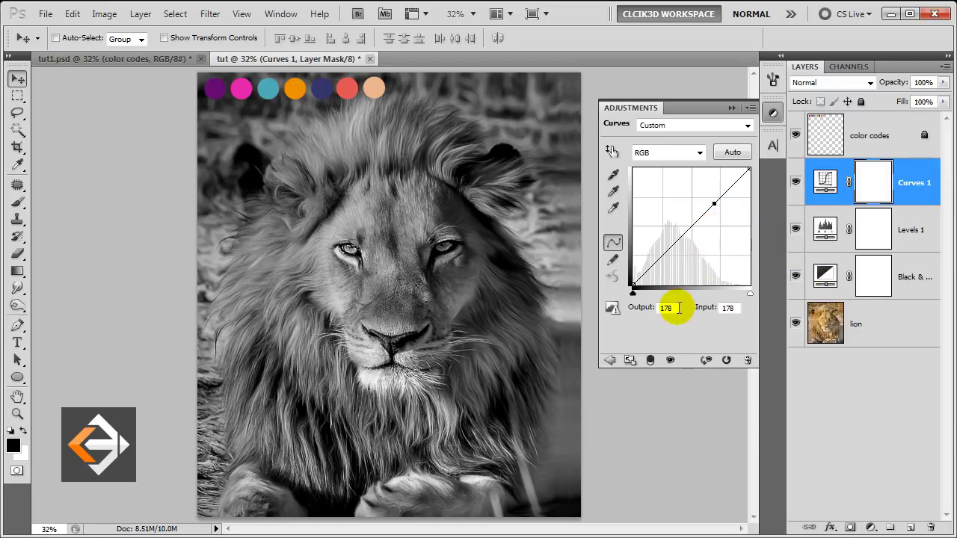
pyautogui.moveTo(675, 308); pyautogui.dragTo(653, 309)
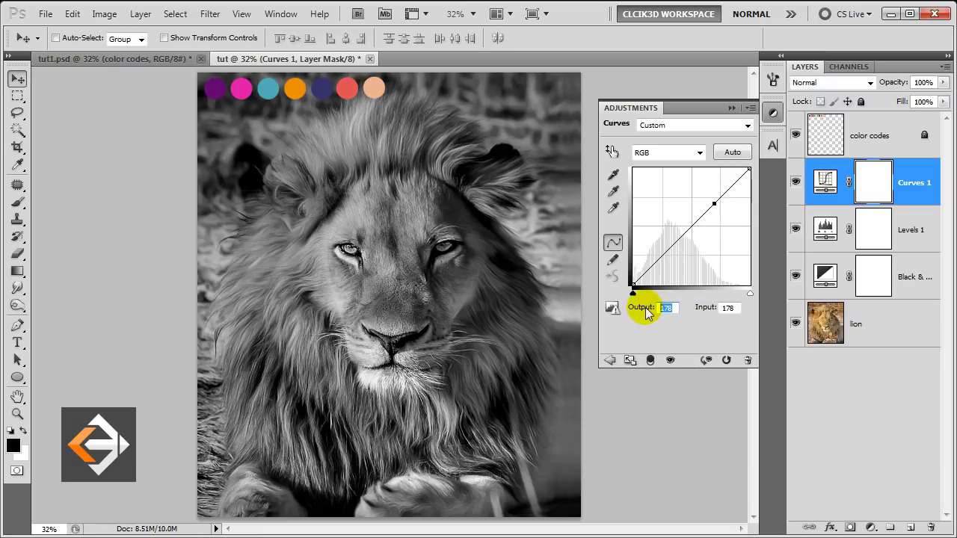
pyautogui.write('97')
pyautogui.press('Tab')
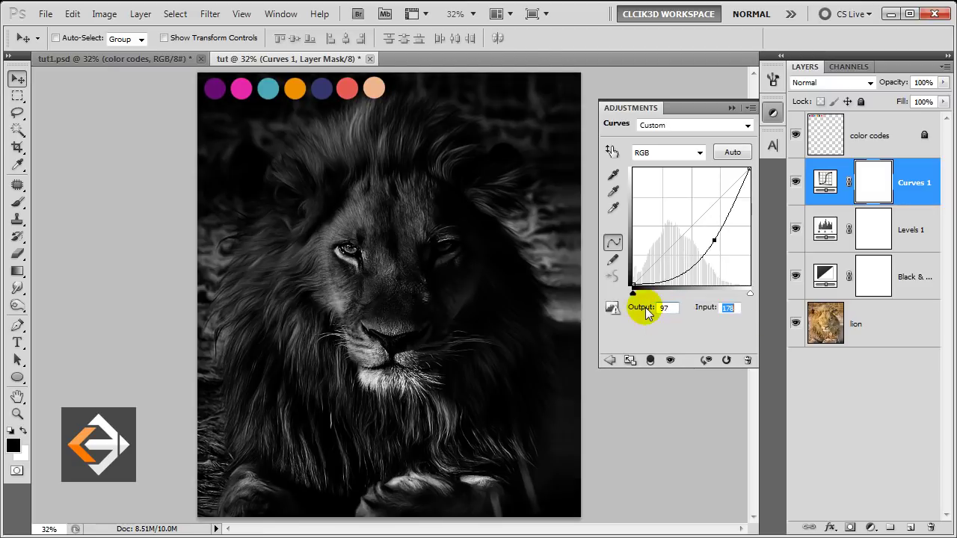
pyautogui.write('207')
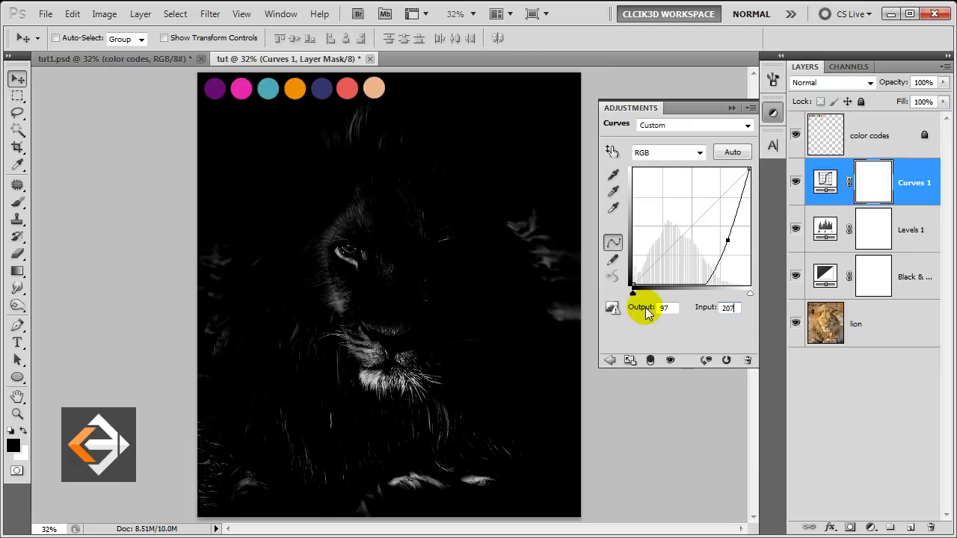
pyautogui.press('Return')
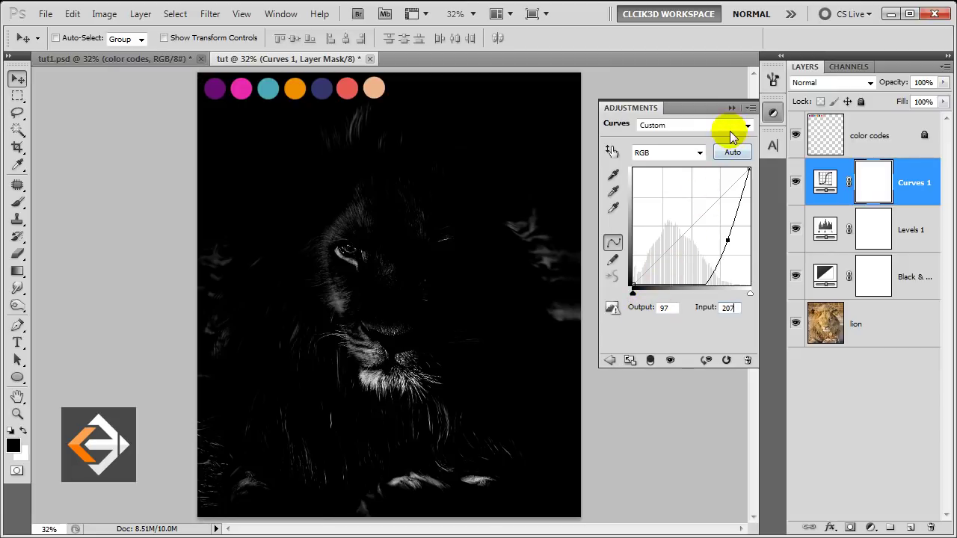
pyautogui.click(730, 109)
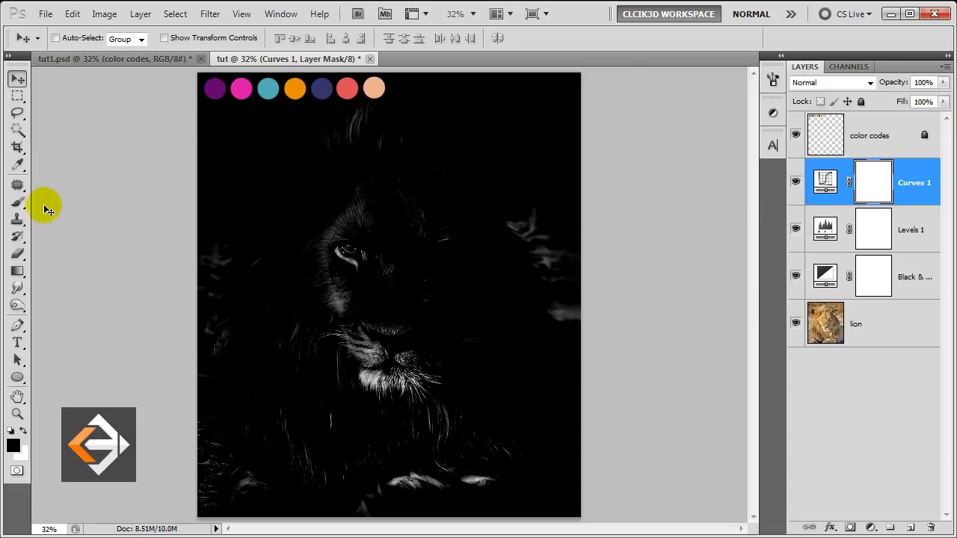
# Select the Brush tool with the 200 px scattered-dot tip.
pyautogui.click(17, 202)
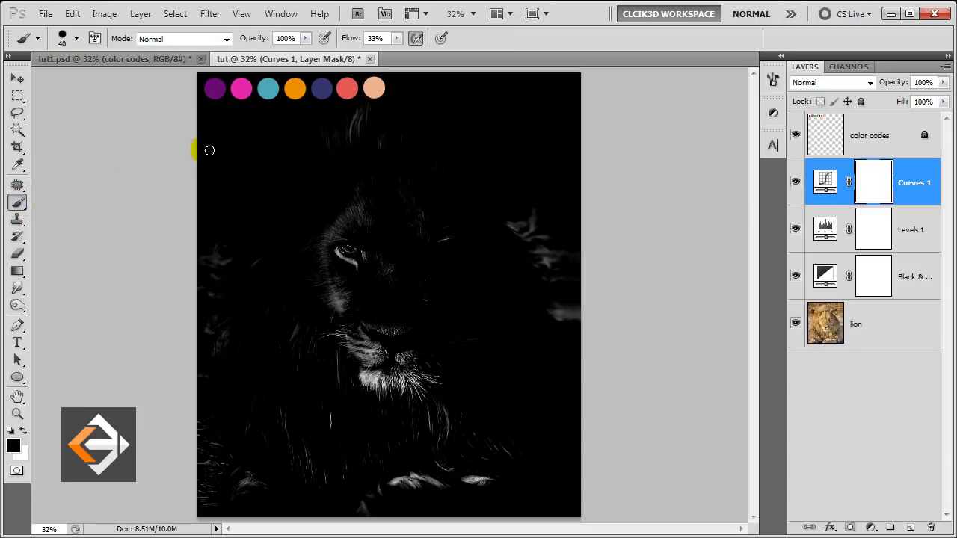
pyautogui.rightClick(222, 130)
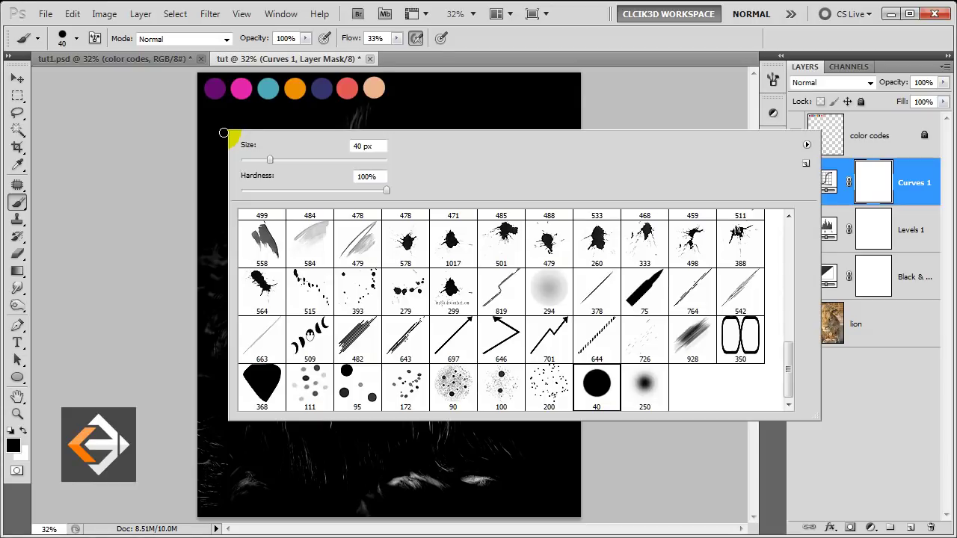
pyautogui.doubleClick(541, 388)
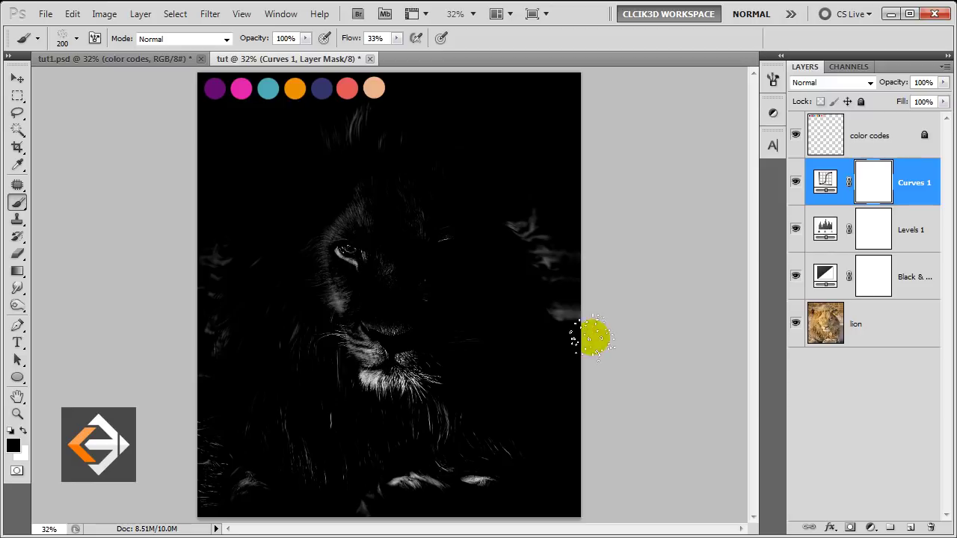
# Give the brush size jitter, 449% scattering and 3% spacing in the Brush panel.
pyautogui.click(772, 79)
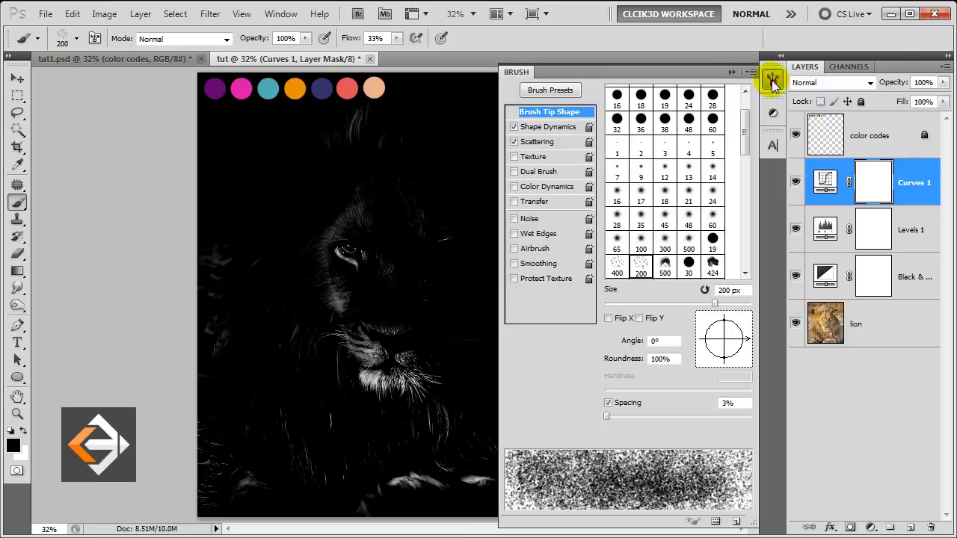
pyautogui.click(565, 128)
pyautogui.moveTo(636, 101); pyautogui.dragTo(680, 104)
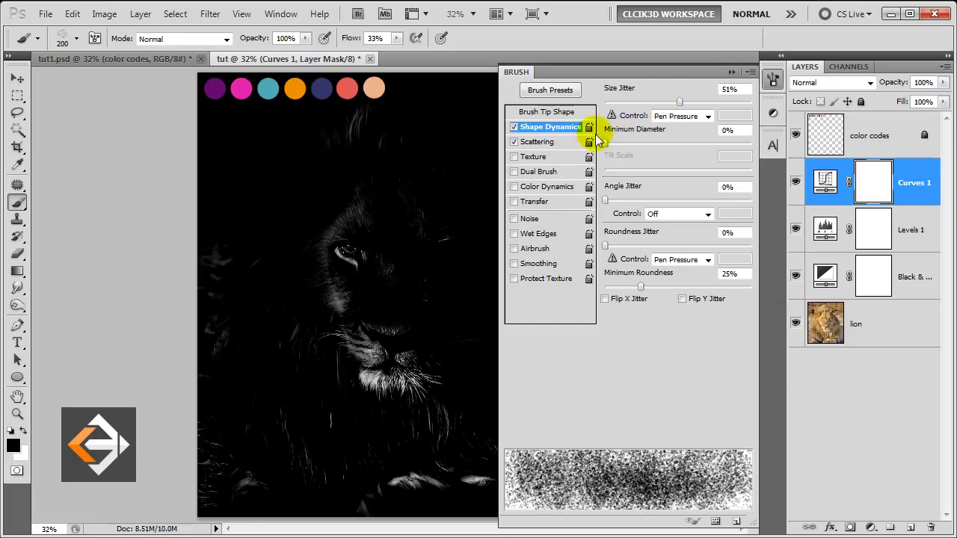
pyautogui.click(557, 142)
pyautogui.moveTo(672, 103); pyautogui.dragTo(670, 103)
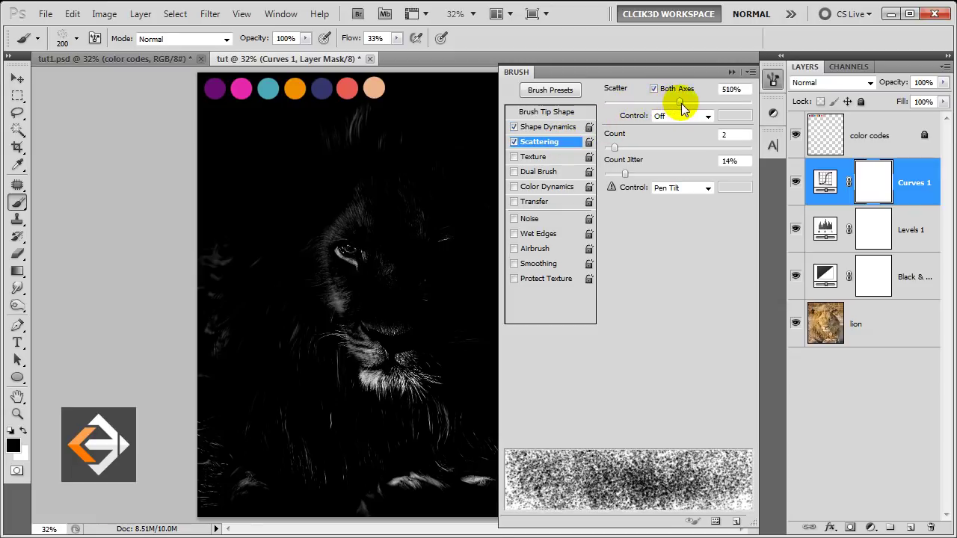
pyautogui.click(565, 114)
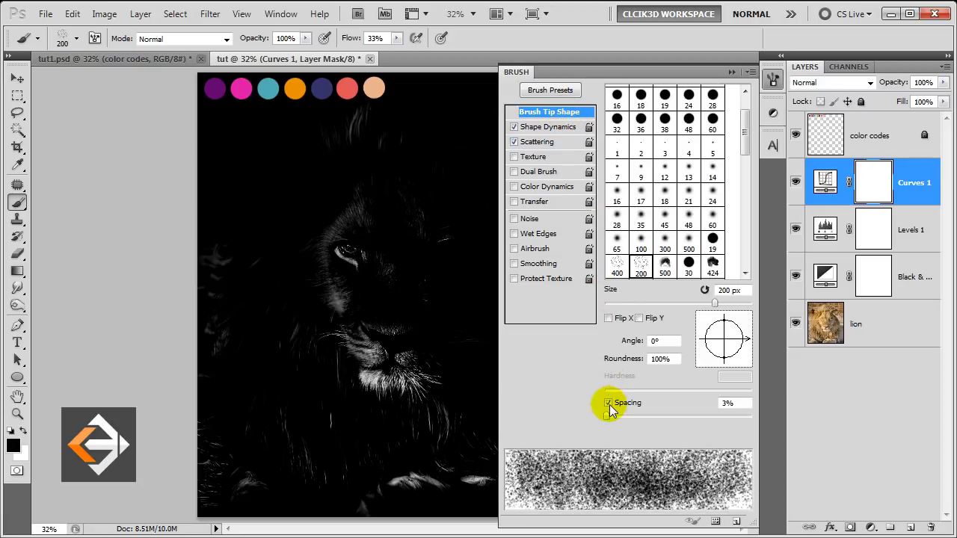
pyautogui.moveTo(607, 417); pyautogui.dragTo(606, 417)
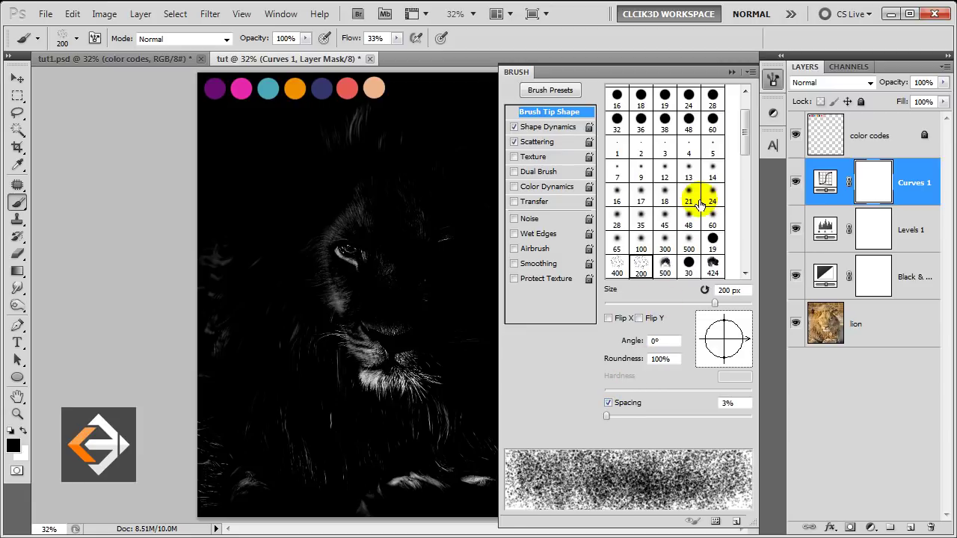
pyautogui.click(734, 75)
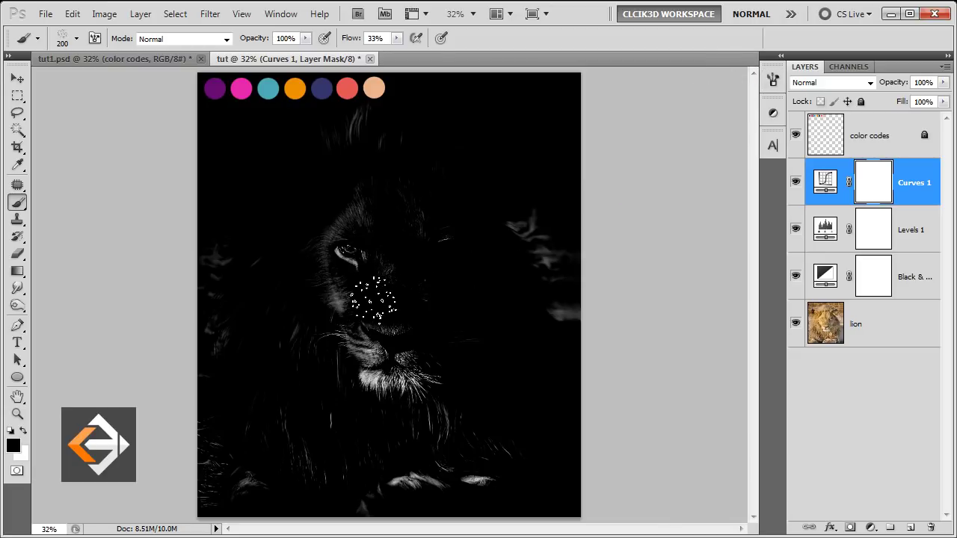
# Raise brush flow to 93% and paint the lion's face into the Curves 1 mask.
pyautogui.click(396, 38)
pyautogui.moveTo(440, 53); pyautogui.dragTo(442, 53)
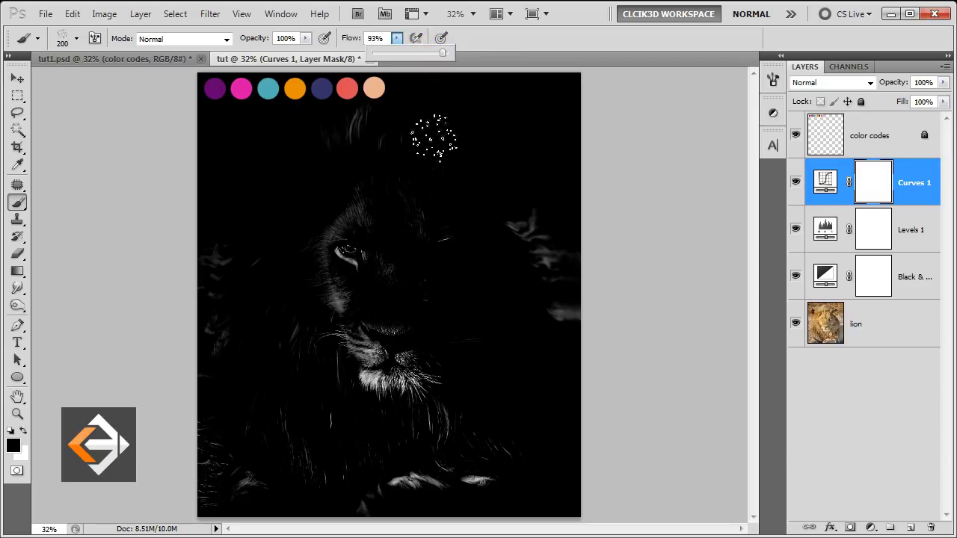
pyautogui.press(']')
pyautogui.moveTo(392, 305)
pyautogui.mouseDown()
pyautogui.moveTo(406, 202)
pyautogui.moveTo(392, 370)
pyautogui.moveTo(385, 254)
pyautogui.moveTo(406, 220)
pyautogui.moveTo(352, 299)
pyautogui.moveTo(364, 331)
pyautogui.moveTo(411, 219)
pyautogui.moveTo(448, 224)
pyautogui.moveTo(359, 213)
pyautogui.moveTo(381, 178)
pyautogui.moveTo(341, 325)
pyautogui.moveTo(402, 380)
pyautogui.moveTo(459, 299)
pyautogui.moveTo(359, 396)
pyautogui.moveTo(336, 336)
pyautogui.moveTo(314, 216)
pyautogui.moveTo(386, 163)
pyautogui.mouseUp()
pyautogui.press(']')
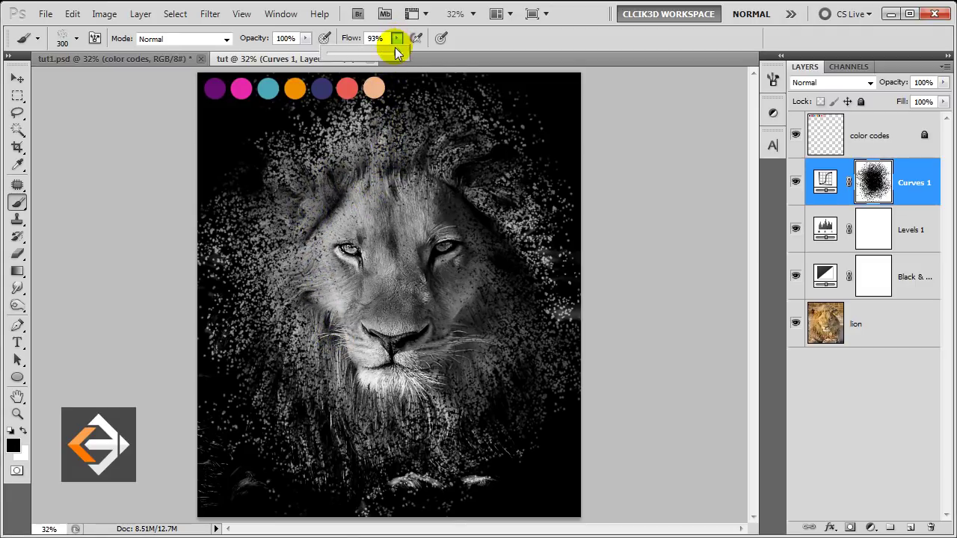
# At 26% flow, speckle the left forehead, right cheek, upper-right mane and chin.
pyautogui.moveTo(353, 55); pyautogui.dragTo(345, 55)
pyautogui.press(']')
pyautogui.moveTo(320, 231)
pyautogui.mouseDown()
pyautogui.moveTo(299, 229)
pyautogui.moveTo(310, 199)
pyautogui.moveTo(299, 171)
pyautogui.moveTo(293, 219)
pyautogui.moveTo(320, 331)
pyautogui.moveTo(310, 335)
pyautogui.moveTo(353, 368)
pyautogui.moveTo(342, 406)
pyautogui.moveTo(378, 433)
pyautogui.moveTo(408, 437)
pyautogui.mouseUp()
pyautogui.press('[')
pyautogui.moveTo(494, 360)
pyautogui.mouseDown()
pyautogui.moveTo(474, 384)
pyautogui.moveTo(506, 294)
pyautogui.moveTo(523, 278)
pyautogui.moveTo(508, 228)
pyautogui.moveTo(438, 154)
pyautogui.moveTo(289, 188)
pyautogui.moveTo(334, 135)
pyautogui.mouseUp()
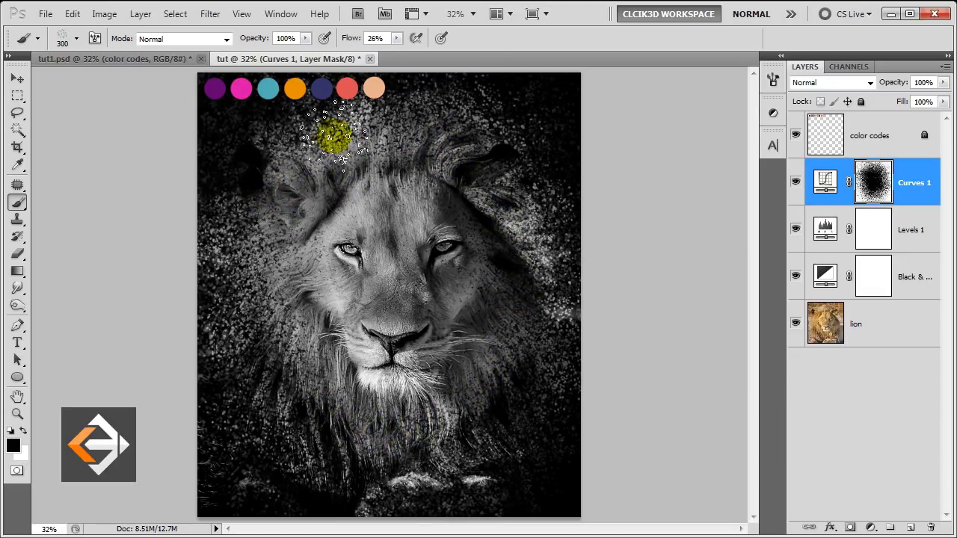
pyautogui.moveTo(403, 369)
pyautogui.mouseDown()
pyautogui.moveTo(423, 381)
pyautogui.moveTo(431, 347)
pyautogui.mouseUp()
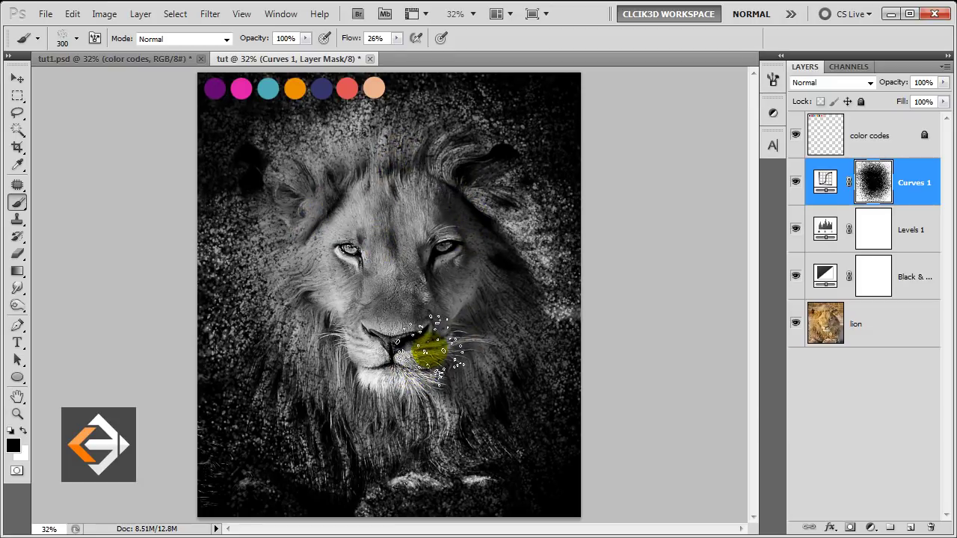
pyautogui.press('v')
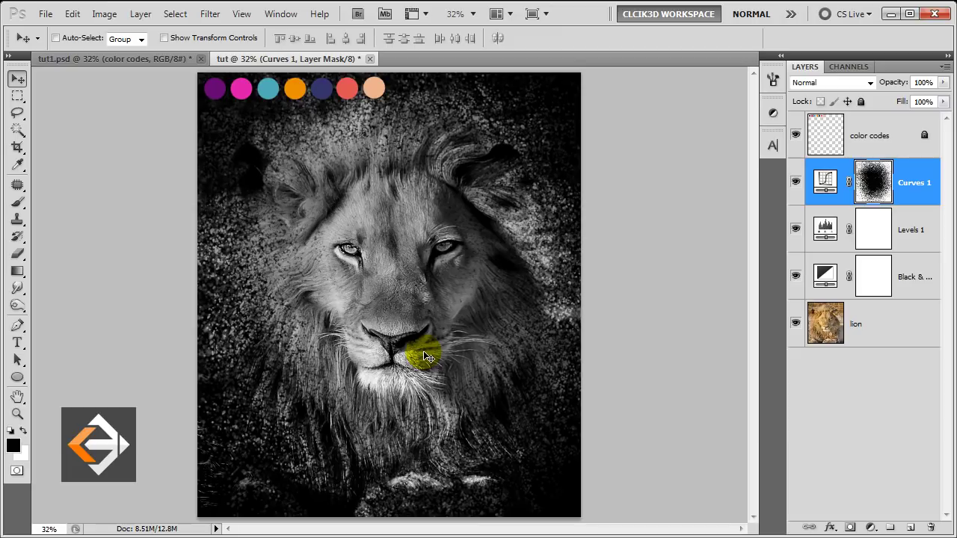
pyautogui.click(912, 184)
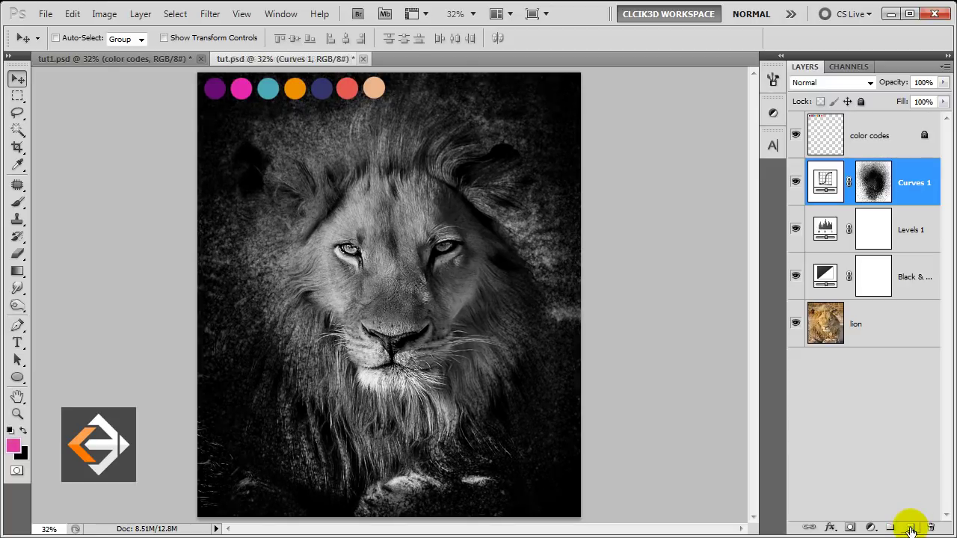
# Add a new layer named 'colors' above Curves 1, blended as Overlay.
pyautogui.click(909, 526)
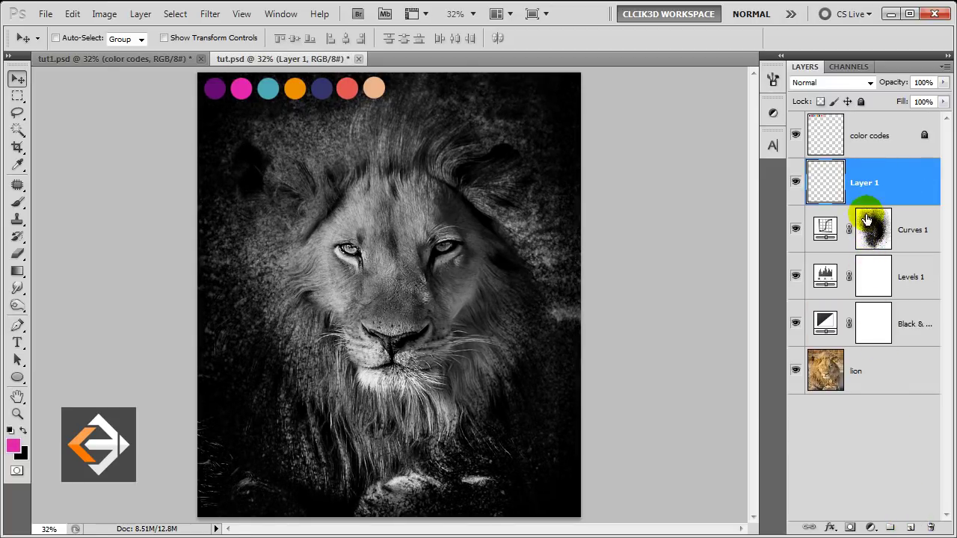
pyautogui.click(864, 184)
pyautogui.write('co')
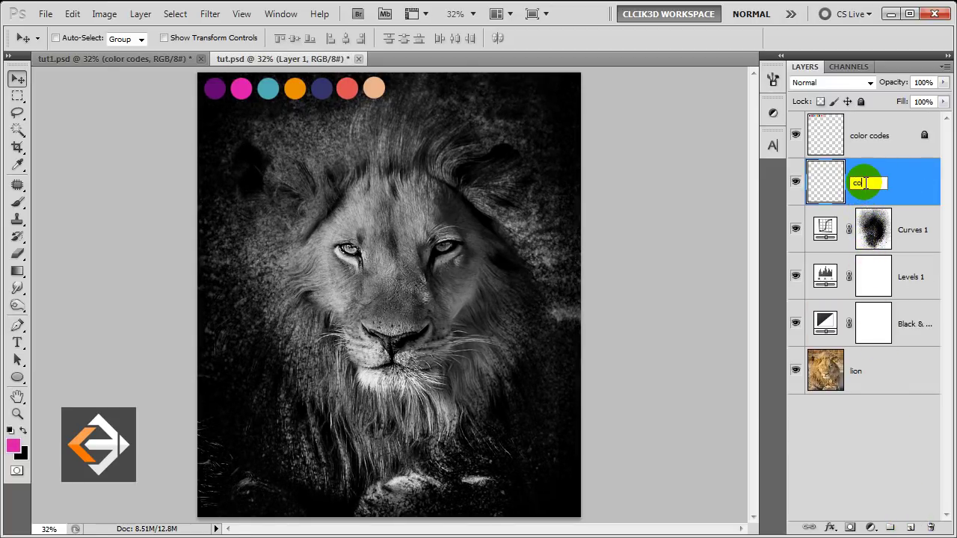
pyautogui.write('lors')
pyautogui.press('Return')
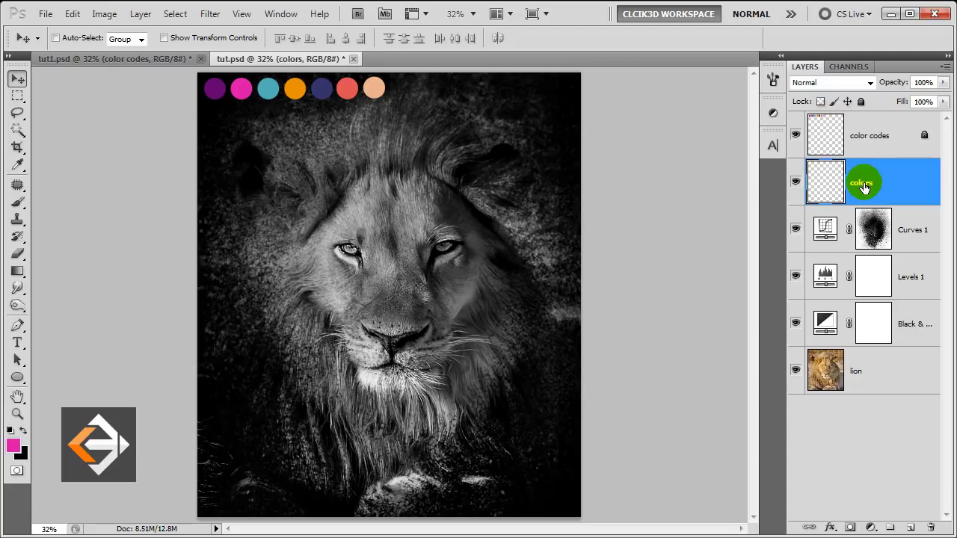
pyautogui.click(843, 86)
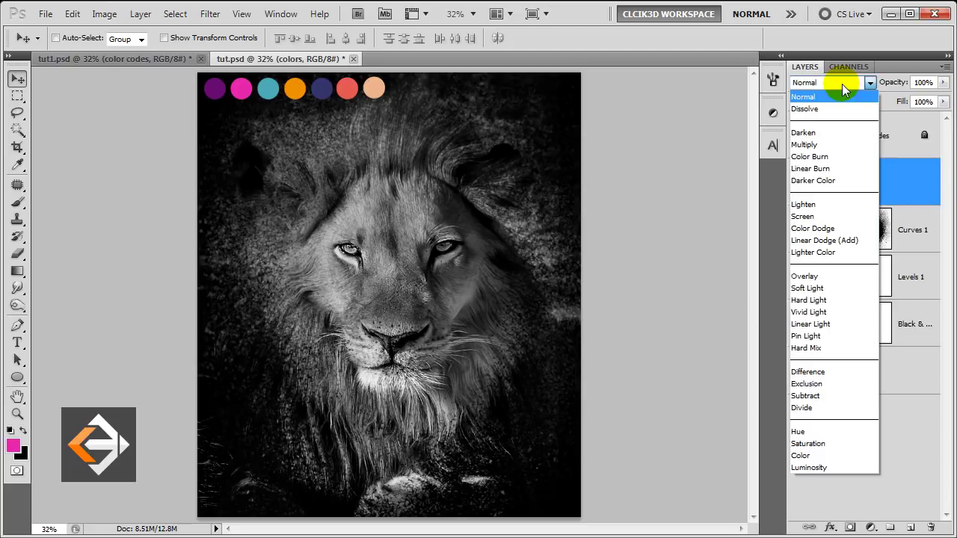
pyautogui.click(838, 277)
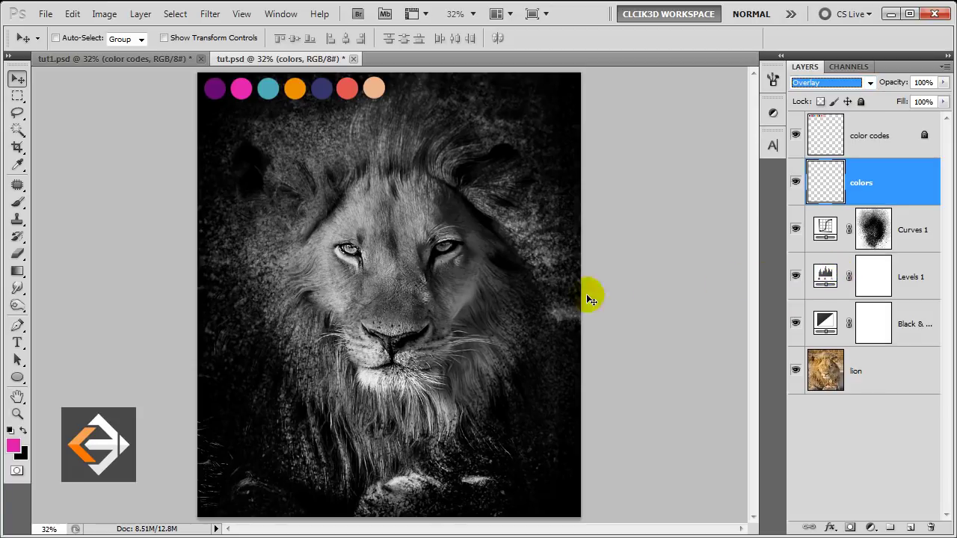
pyautogui.click(23, 204)
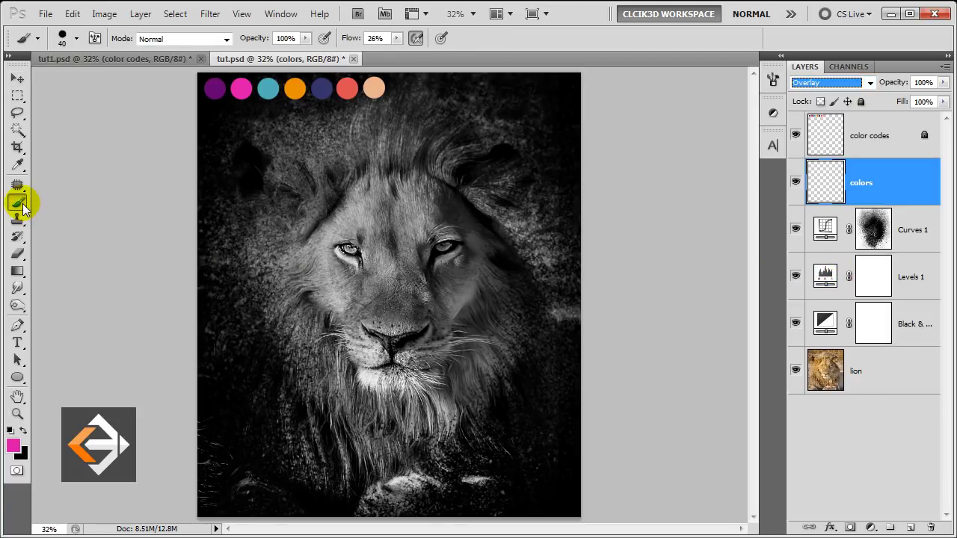
# Pick the soft 250 px brush and paint pink over the lion's left mane.
pyautogui.rightClick(233, 134)
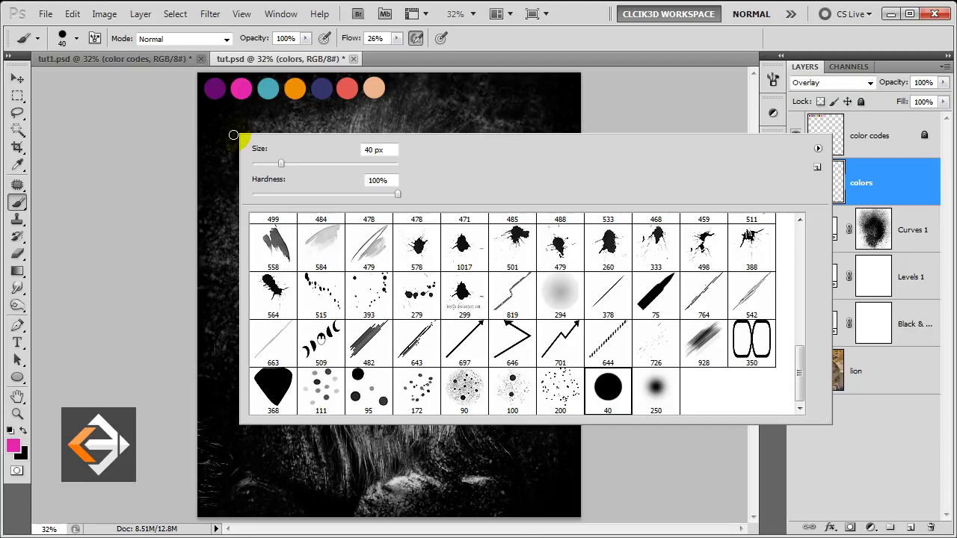
pyautogui.click(649, 392)
pyautogui.doubleClick(649, 392)
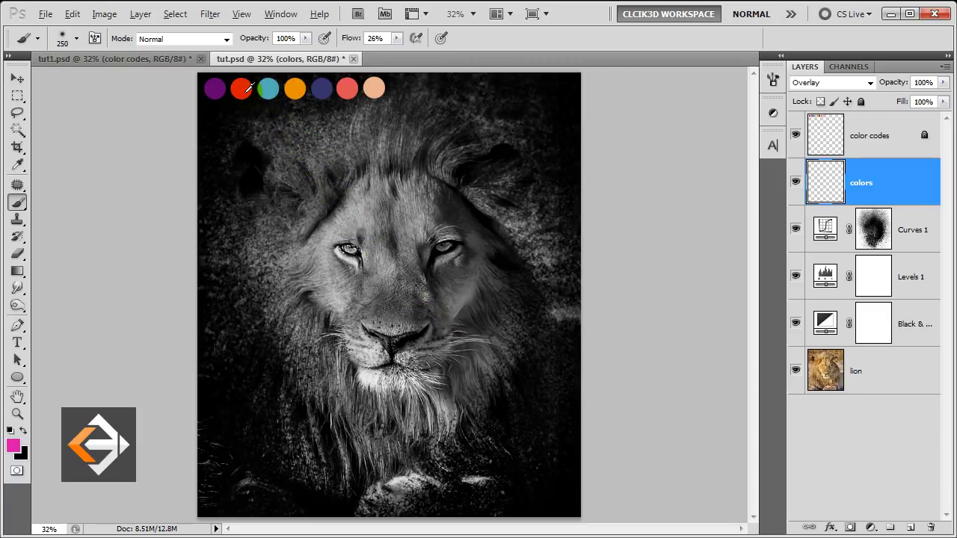
pyautogui.click(274, 263)
pyautogui.press(']')
pyautogui.moveTo(257, 249); pyautogui.dragTo(260, 185)
pyautogui.press('[')
pyautogui.moveTo(311, 337); pyautogui.dragTo(320, 394)
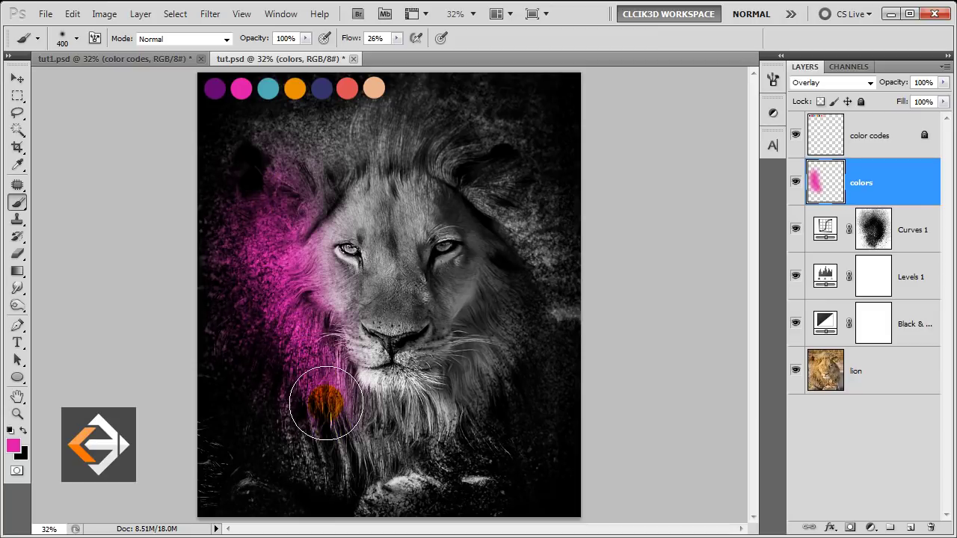
# Paint orange over the chin and beard, pink and purple over the right face.
pyautogui.keyDown('alt'); pyautogui.click(295, 88); pyautogui.keyUp('alt')
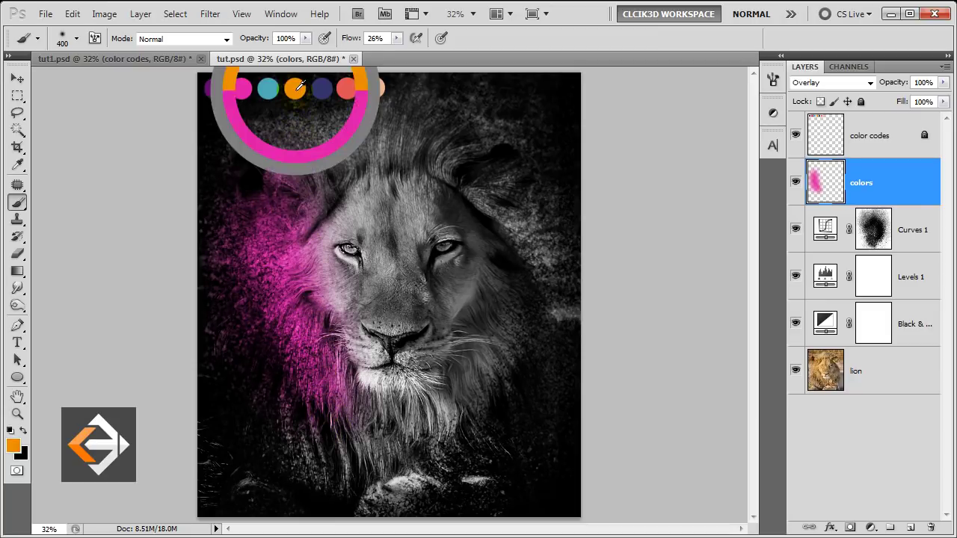
pyautogui.moveTo(382, 445)
pyautogui.mouseDown()
pyautogui.moveTo(371, 364)
pyautogui.moveTo(416, 439)
pyautogui.mouseUp()
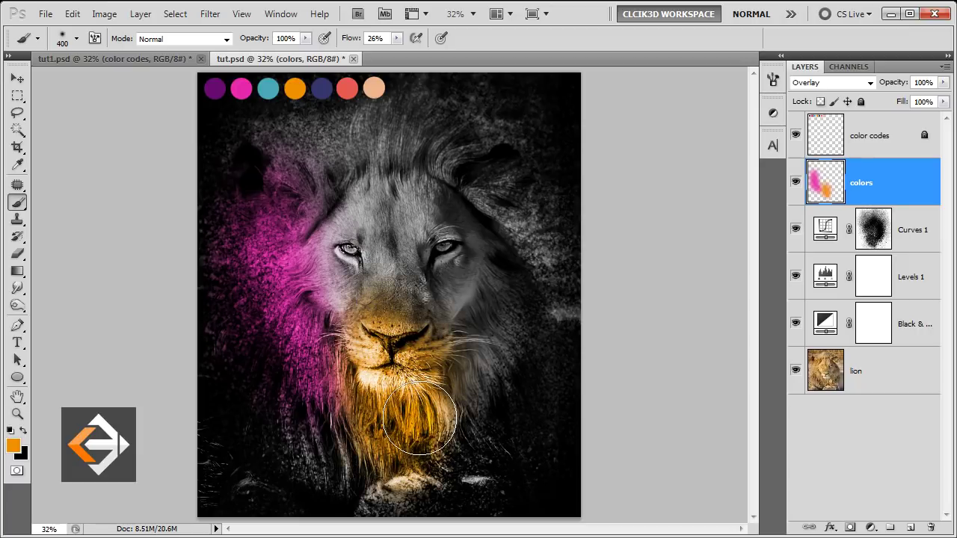
pyautogui.click(302, 198)
pyautogui.keyDown('alt'); pyautogui.click(247, 89); pyautogui.keyUp('alt')
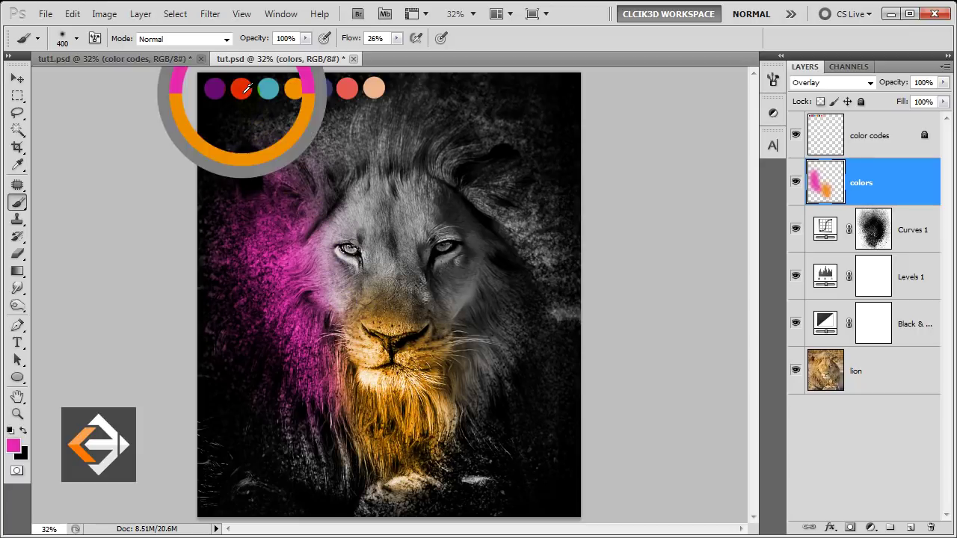
pyautogui.moveTo(462, 288); pyautogui.dragTo(461, 372)
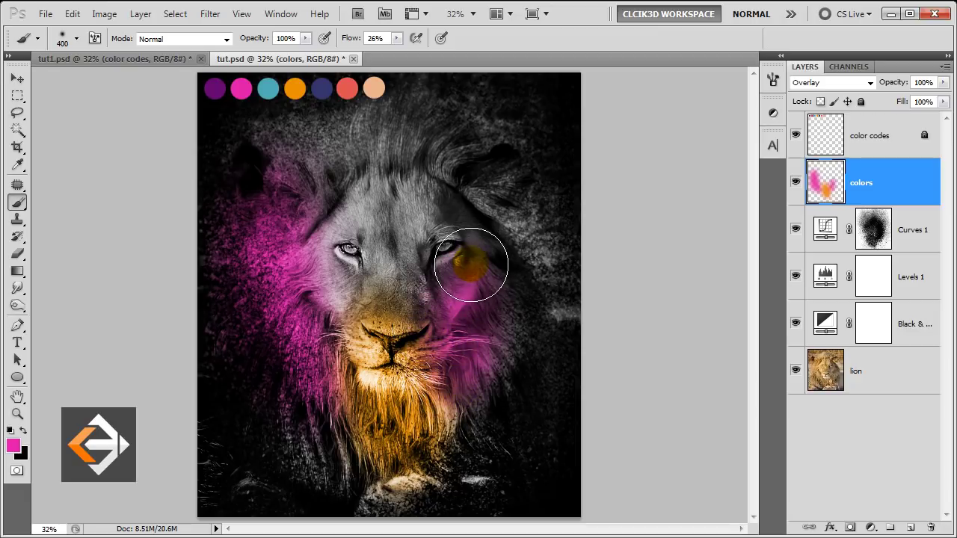
pyautogui.keyDown('alt'); pyautogui.click(338, 221); pyautogui.keyUp('alt')
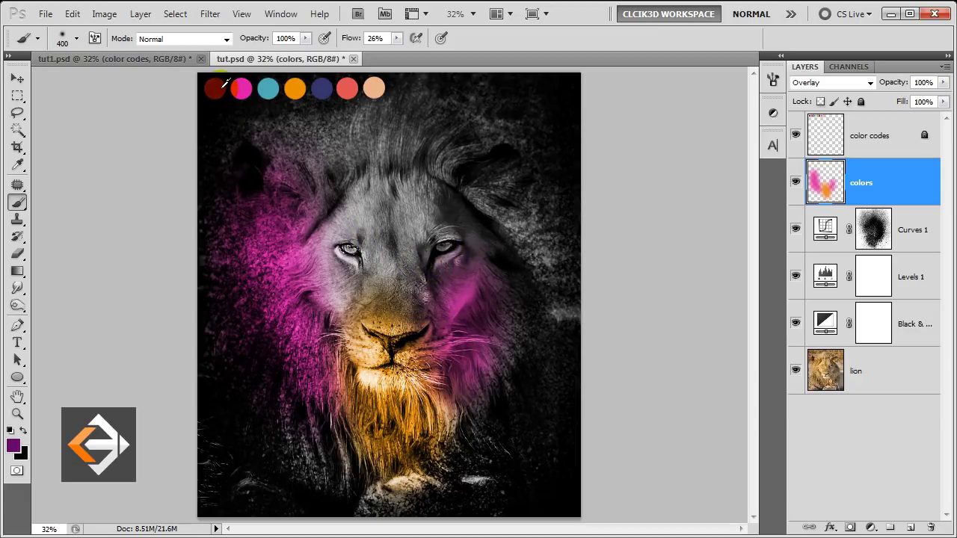
pyautogui.moveTo(469, 444)
pyautogui.mouseDown()
pyautogui.moveTo(491, 299)
pyautogui.moveTo(466, 346)
pyautogui.moveTo(448, 274)
pyautogui.moveTo(453, 228)
pyautogui.moveTo(444, 357)
pyautogui.mouseUp()
# Paint pink and red on the upper-right mane, undoing stray peach and orange-red patches.
pyautogui.keyDown('alt'); pyautogui.click(316, 198); pyautogui.keyUp('alt')
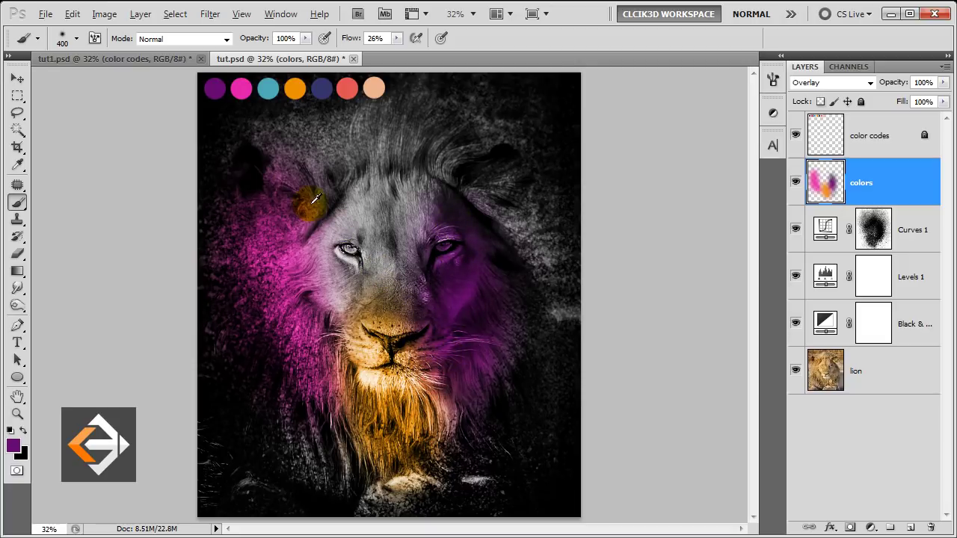
pyautogui.moveTo(534, 242)
pyautogui.mouseDown()
pyautogui.moveTo(534, 266)
pyautogui.moveTo(478, 150)
pyautogui.mouseUp()
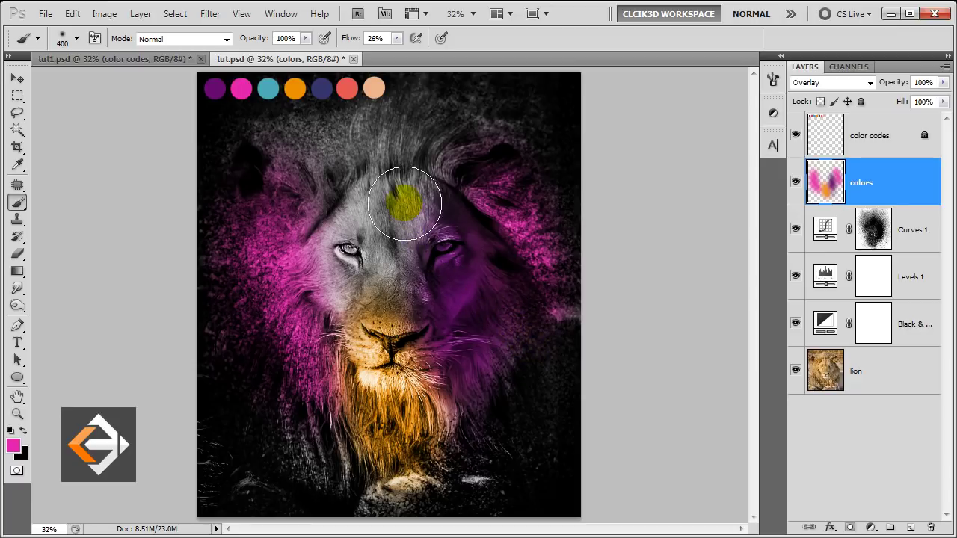
pyautogui.moveTo(435, 177)
pyautogui.mouseDown()
pyautogui.moveTo(470, 128)
pyautogui.moveTo(452, 185)
pyautogui.mouseUp()
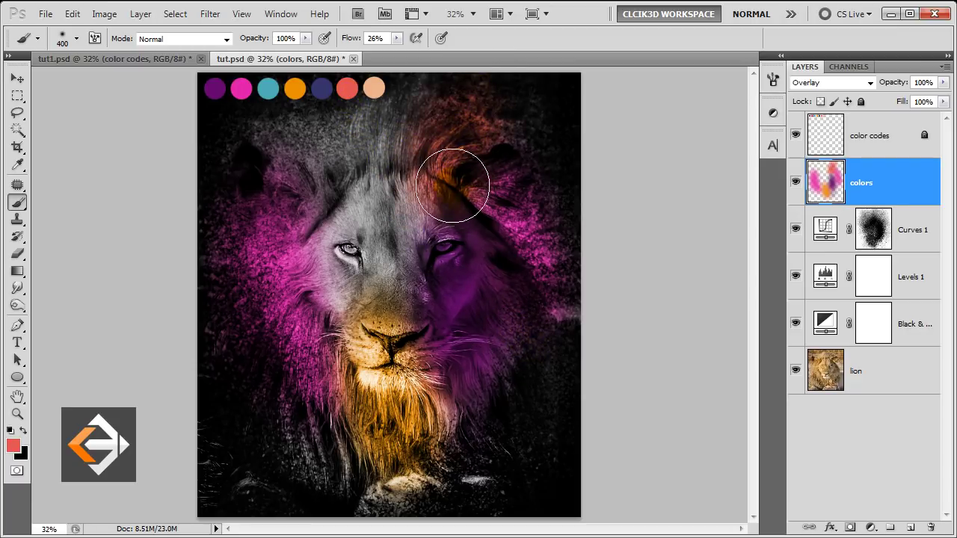
pyautogui.keyDown('alt'); pyautogui.click(374, 90); pyautogui.keyUp('alt')
pyautogui.moveTo(390, 154); pyautogui.dragTo(379, 129)
pyautogui.hotkey('ctrl', 'z')
pyautogui.keyDown('alt'); pyautogui.click(347, 89); pyautogui.keyUp('alt')
pyautogui.moveTo(366, 191); pyautogui.dragTo(361, 198)
pyautogui.hotkey('ctrl', 'z')
pyautogui.moveTo(329, 168); pyautogui.dragTo(334, 175)
pyautogui.hotkey('ctrl', 'z')
# Paint teal over the forehead and purple over the muzzle, right cheek, eye and rock.
pyautogui.click(291, 132)
pyautogui.keyDown('alt'); pyautogui.click(267, 89); pyautogui.keyUp('alt')
pyautogui.moveTo(384, 277)
pyautogui.mouseDown()
pyautogui.moveTo(390, 182)
pyautogui.moveTo(385, 288)
pyautogui.mouseUp()
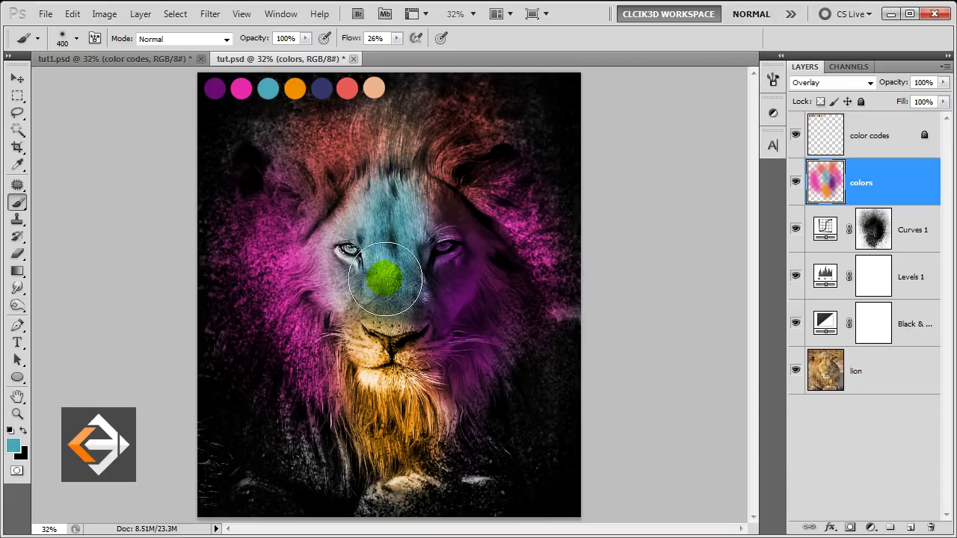
pyautogui.keyDown('alt'); pyautogui.click(241, 89); pyautogui.keyUp('alt')
pyautogui.click(294, 202)
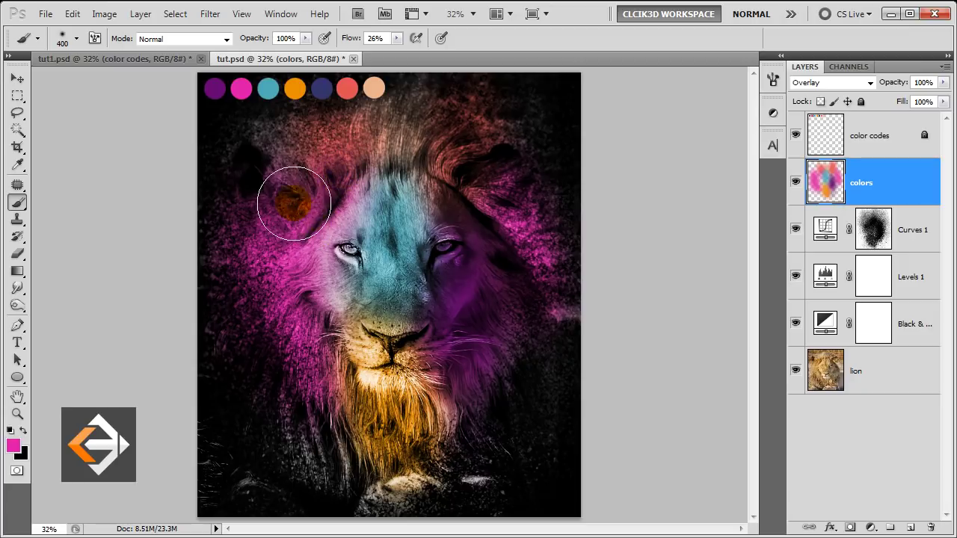
pyautogui.keyDown('alt'); pyautogui.click(215, 89); pyautogui.keyUp('alt')
pyautogui.moveTo(364, 278)
pyautogui.mouseDown()
pyautogui.moveTo(443, 297)
pyautogui.moveTo(448, 203)
pyautogui.mouseUp()
pyautogui.moveTo(437, 292); pyautogui.dragTo(443, 219)
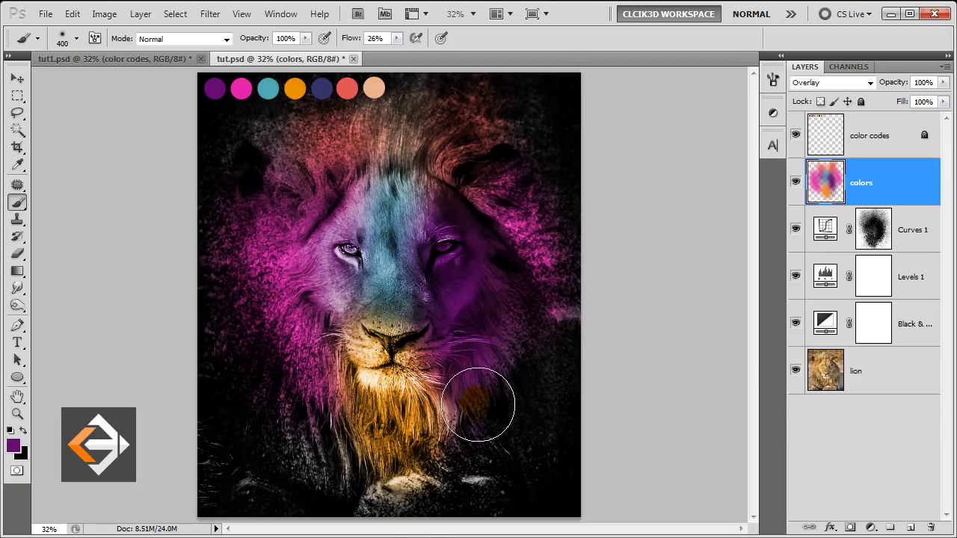
pyautogui.moveTo(500, 513)
pyautogui.mouseDown()
pyautogui.moveTo(433, 479)
pyautogui.moveTo(416, 486)
pyautogui.moveTo(428, 464)
pyautogui.mouseUp()
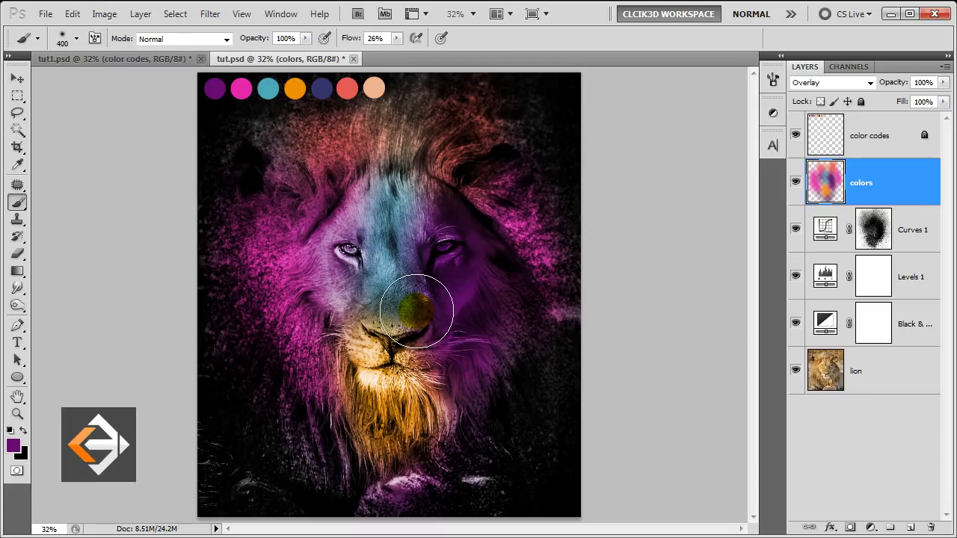
pyautogui.press('v')
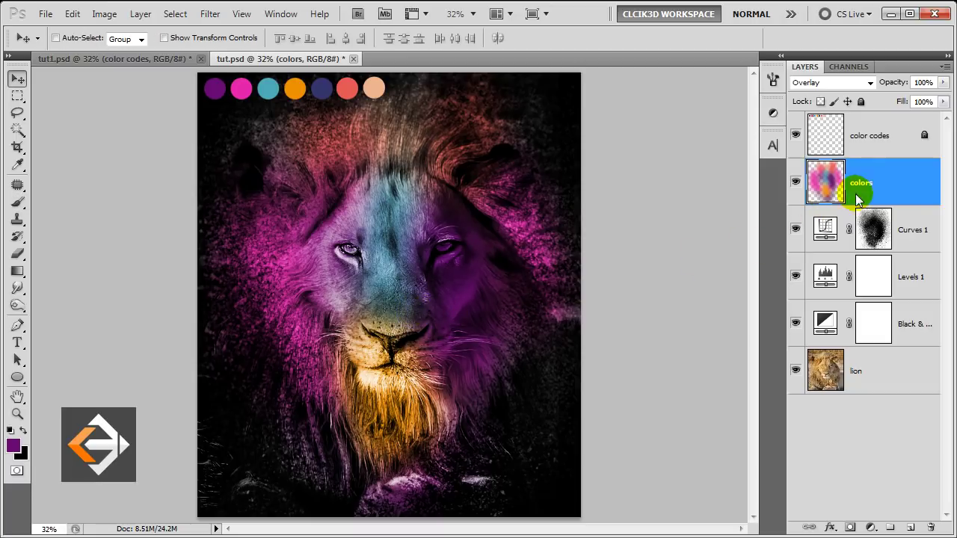
# Add a new layer above colors and name it 'grains'.
pyautogui.click(892, 182)
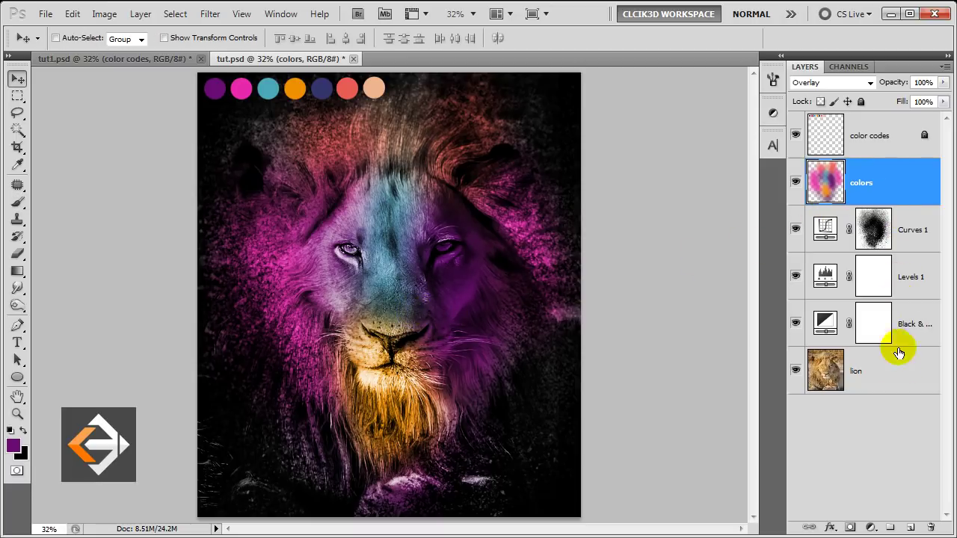
pyautogui.click(910, 529)
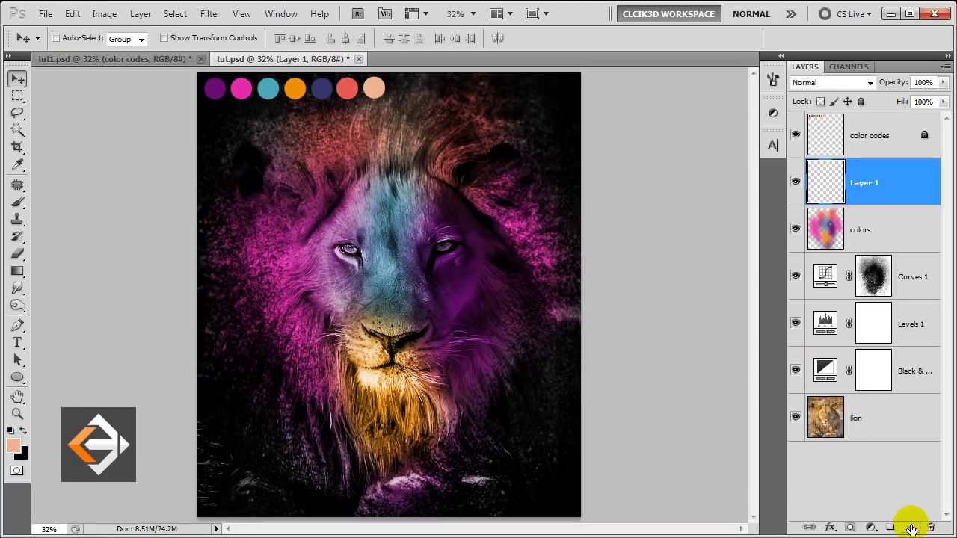
pyautogui.click(868, 185)
pyautogui.write('ge')
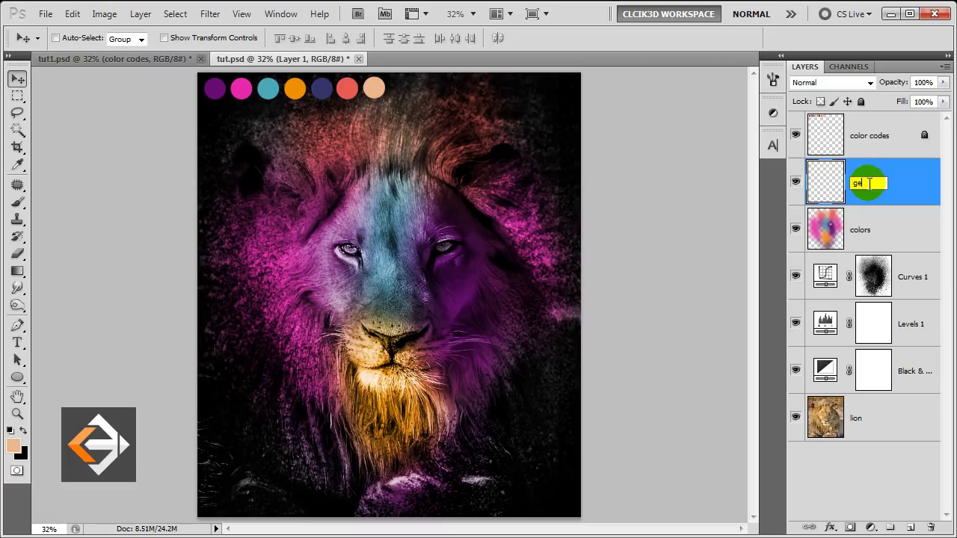
pyautogui.write('rains')
pyautogui.press('Return')
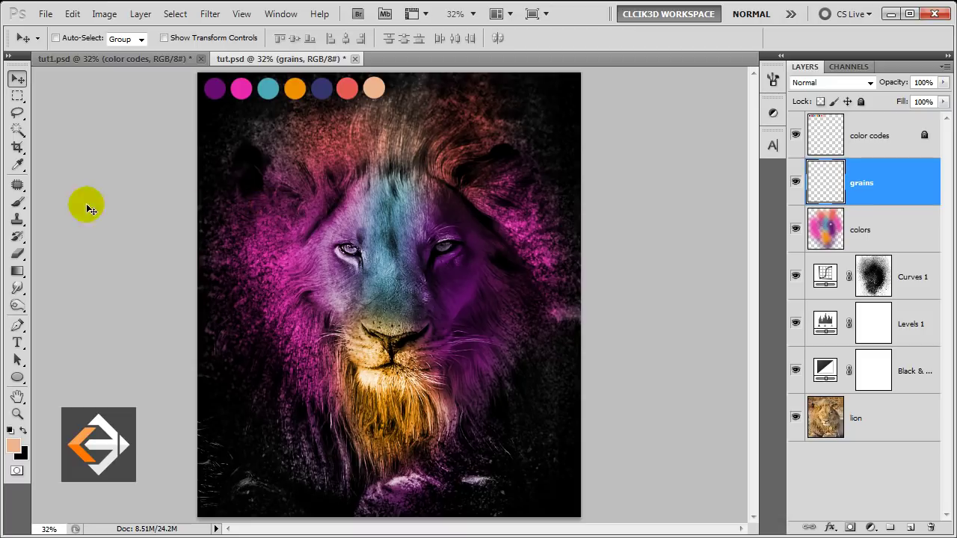
# Use the 200 px scattered-dots brush on grains set to Linear Dodge (Add), dotting pink near the left eye.
pyautogui.click(18, 202)
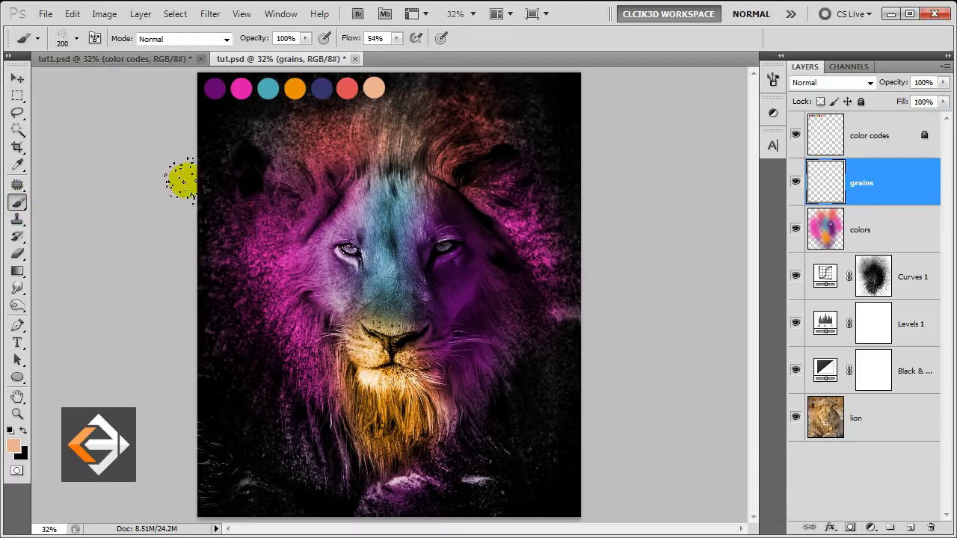
pyautogui.rightClick(217, 168)
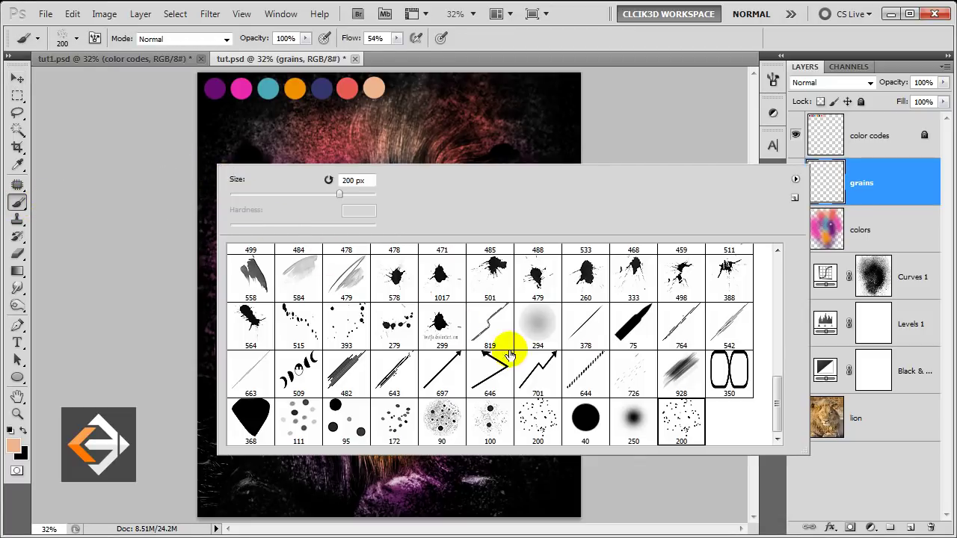
pyautogui.doubleClick(671, 424)
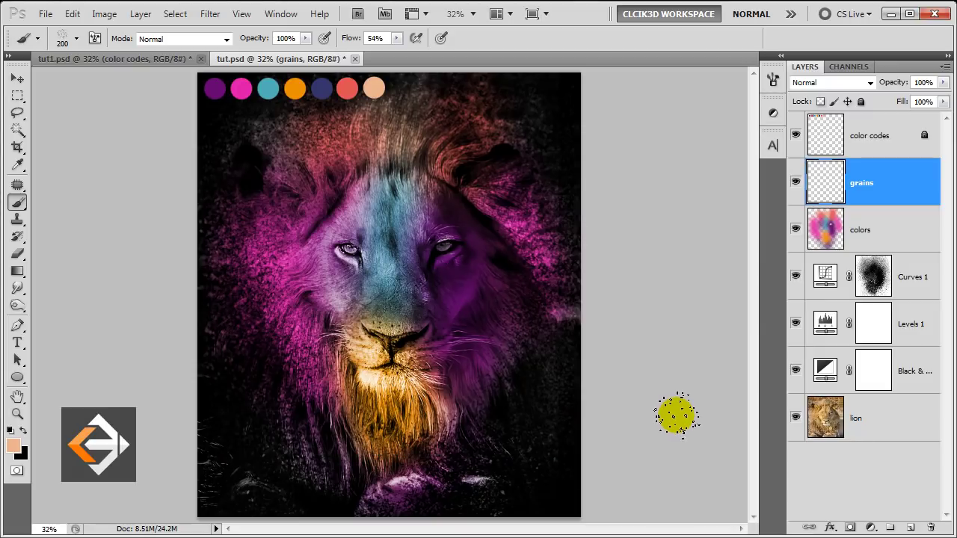
pyautogui.click(823, 84)
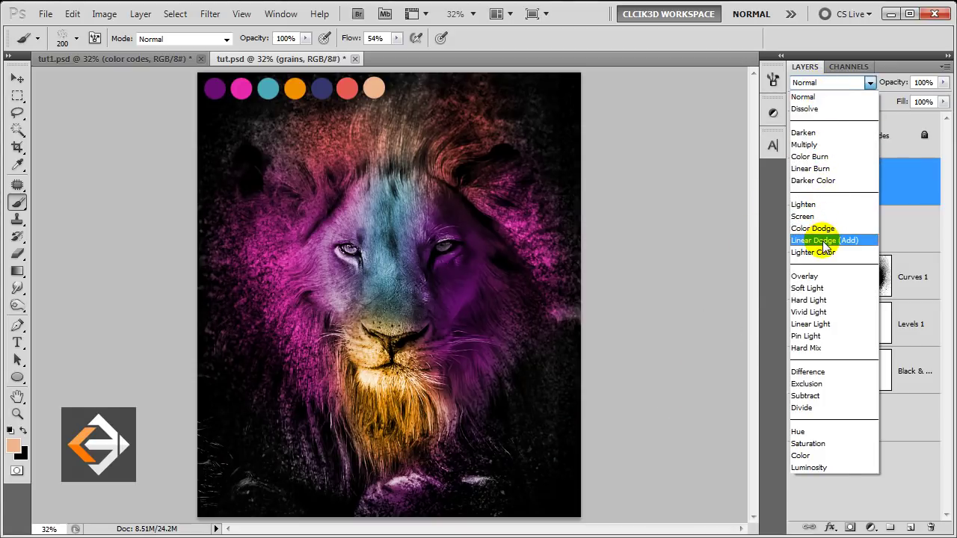
pyautogui.click(825, 240)
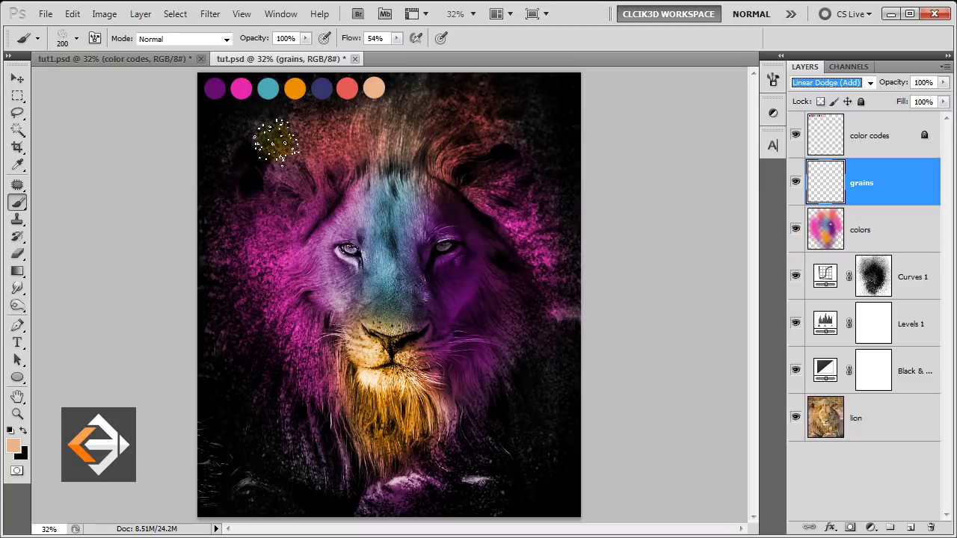
pyautogui.keyDown('alt'); pyautogui.click(241, 88); pyautogui.keyUp('alt')
pyautogui.moveTo(276, 224)
pyautogui.mouseDown()
pyautogui.moveTo(277, 261)
pyautogui.moveTo(287, 243)
pyautogui.moveTo(277, 284)
pyautogui.moveTo(289, 314)
pyautogui.mouseUp()
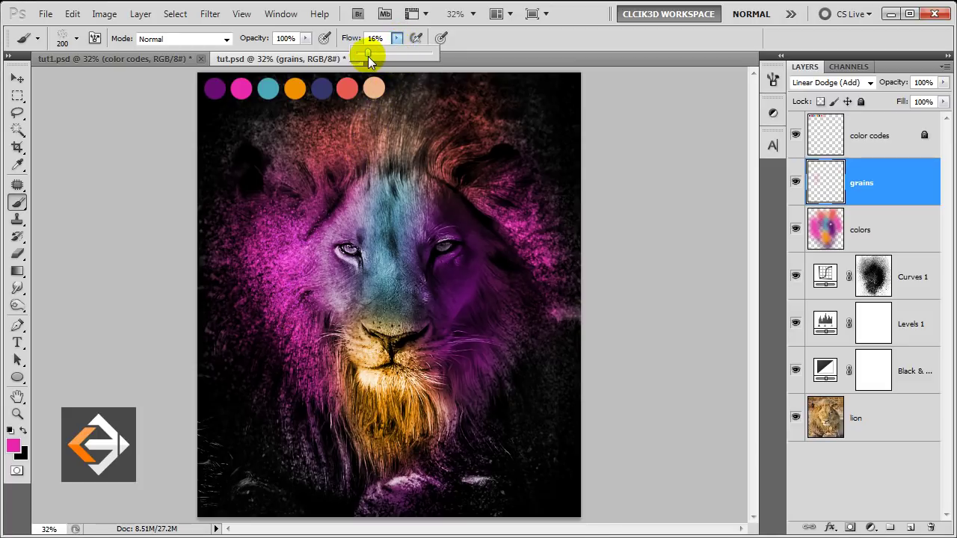
# At 16% flow, scatter purple, teal and navy grains over the eye, forehead, mane and cheek.
pyautogui.keyDown('alt'); pyautogui.click(214, 88); pyautogui.keyUp('alt')
pyautogui.click(306, 200)
pyautogui.moveTo(304, 314); pyautogui.dragTo(306, 323)
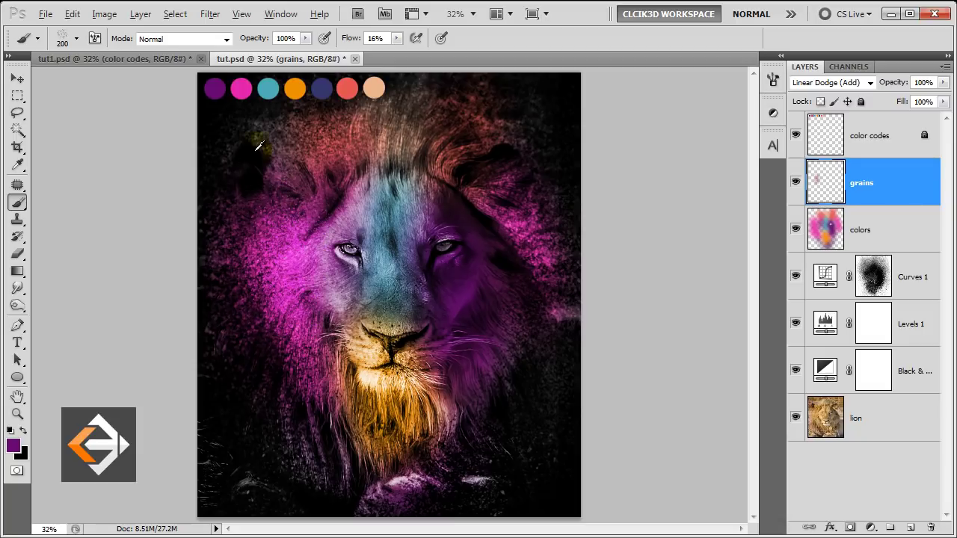
pyautogui.moveTo(391, 197); pyautogui.dragTo(384, 214)
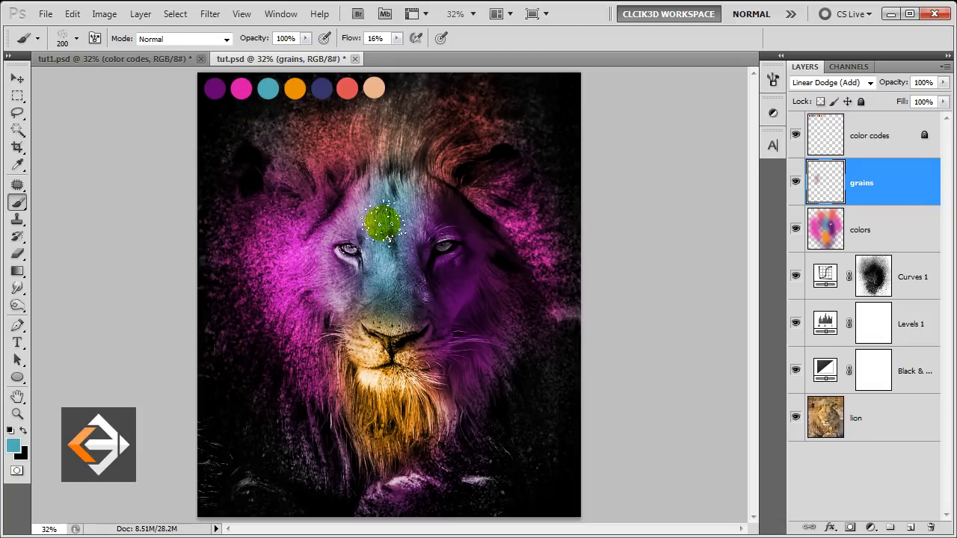
pyautogui.moveTo(414, 160); pyautogui.dragTo(375, 152)
pyautogui.keyDown('alt'); pyautogui.click(322, 89); pyautogui.keyUp('alt')
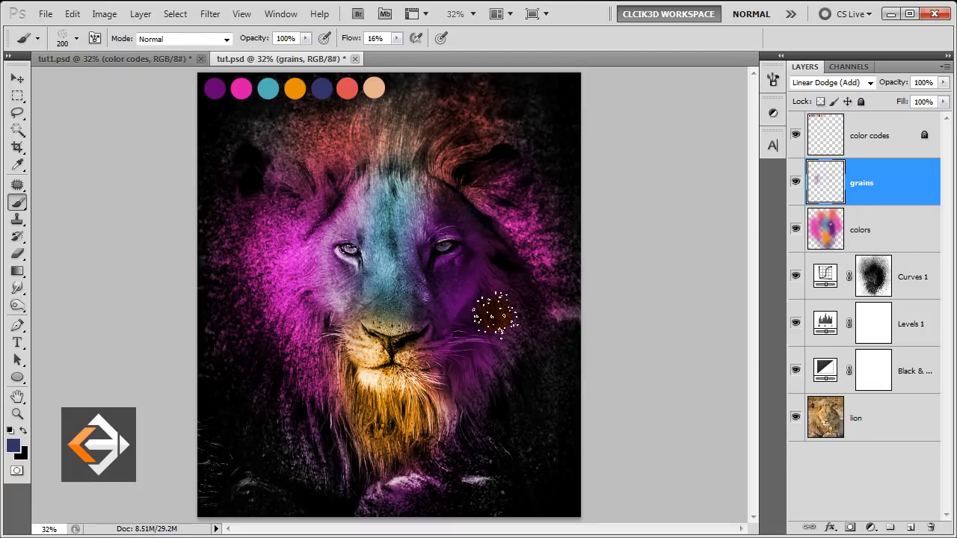
pyautogui.moveTo(476, 365)
pyautogui.mouseDown()
pyautogui.moveTo(513, 331)
pyautogui.moveTo(487, 422)
pyautogui.mouseUp()
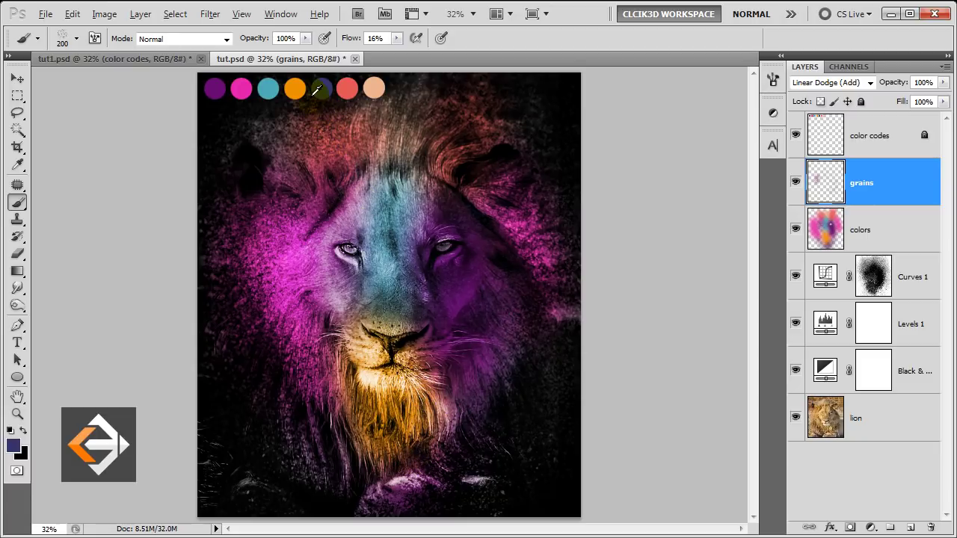
# Add golden, orange and navy grains across the beard, upper-left mane and upper mane.
pyautogui.moveTo(385, 422); pyautogui.dragTo(380, 452)
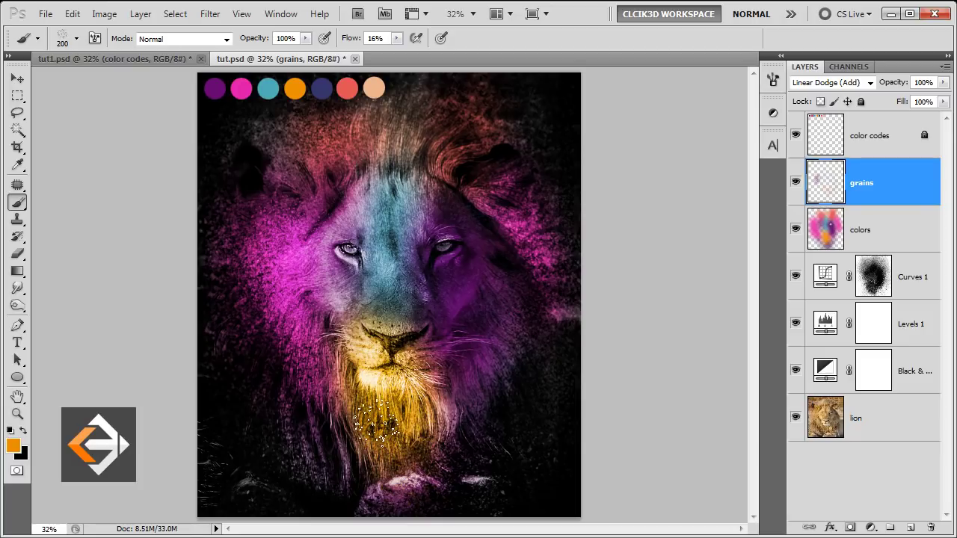
pyautogui.moveTo(341, 238); pyautogui.dragTo(304, 159)
pyautogui.keyDown('alt'); pyautogui.click(346, 91); pyautogui.keyUp('alt')
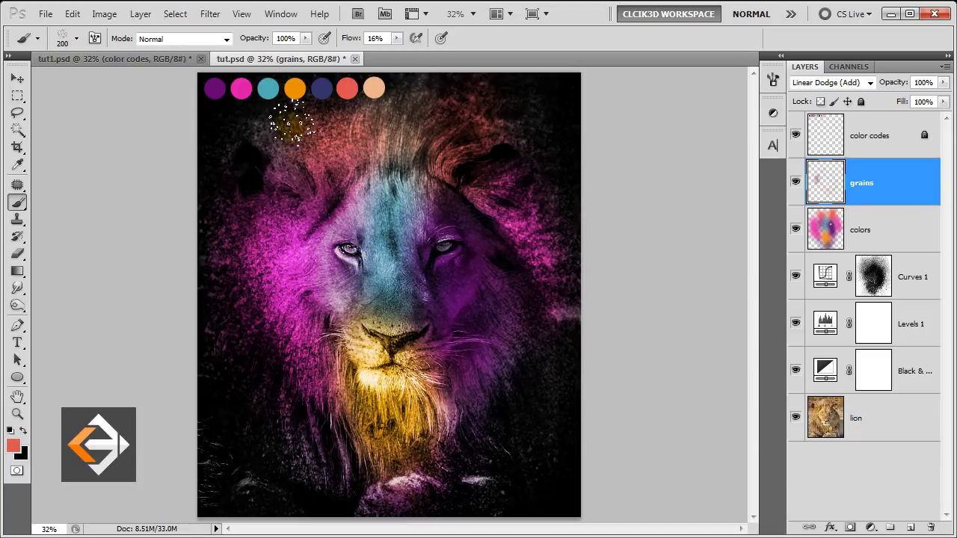
pyautogui.keyDown('alt'); pyautogui.click(322, 89); pyautogui.keyUp('alt')
pyautogui.moveTo(421, 177); pyautogui.dragTo(439, 180)
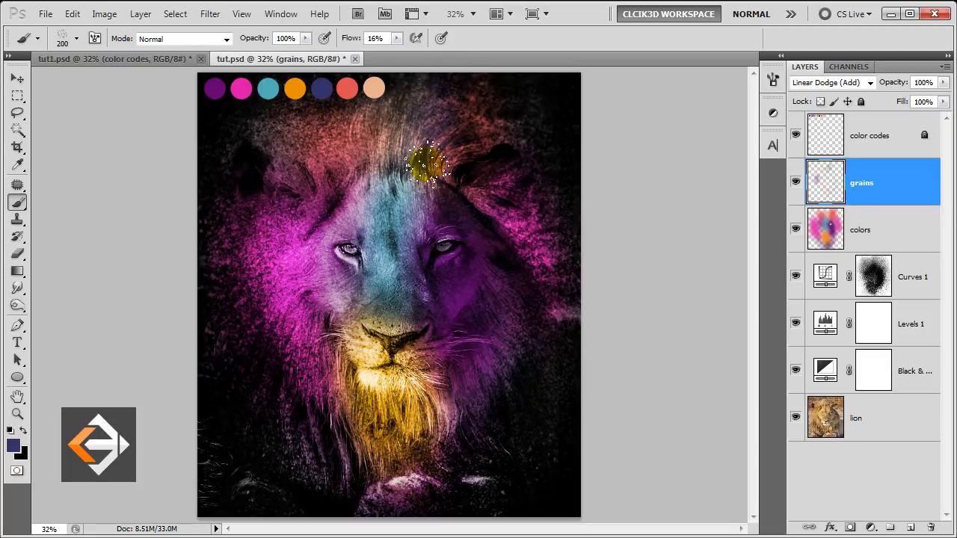
pyautogui.press('v')
pyautogui.click(888, 187)
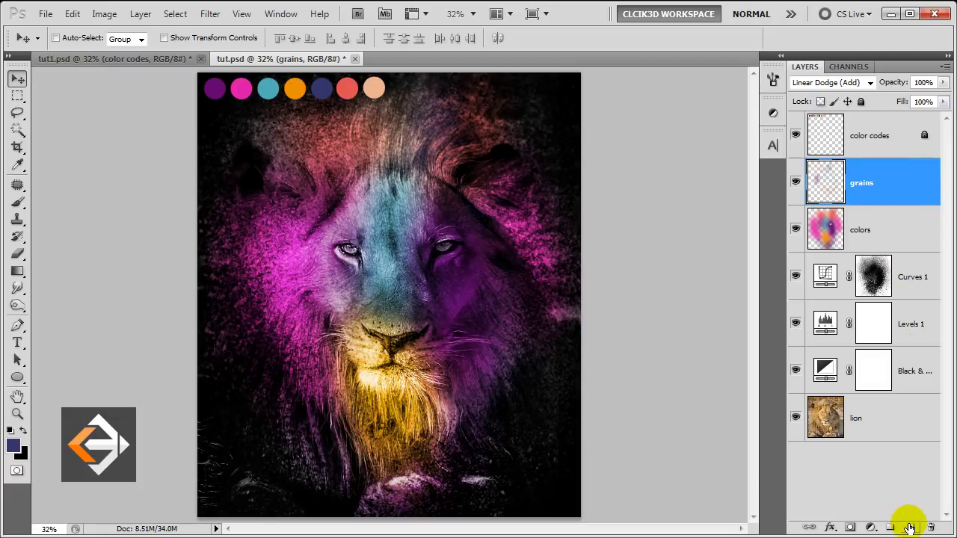
# Add a second 'grains' layer above the first, blended as Darken.
pyautogui.click(909, 528)
pyautogui.doubleClick(863, 189)
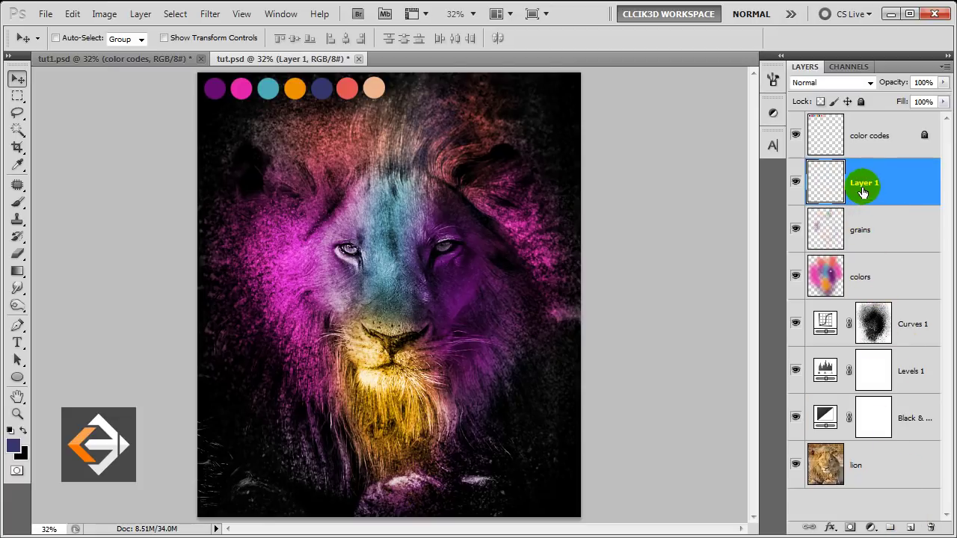
pyautogui.write('gr')
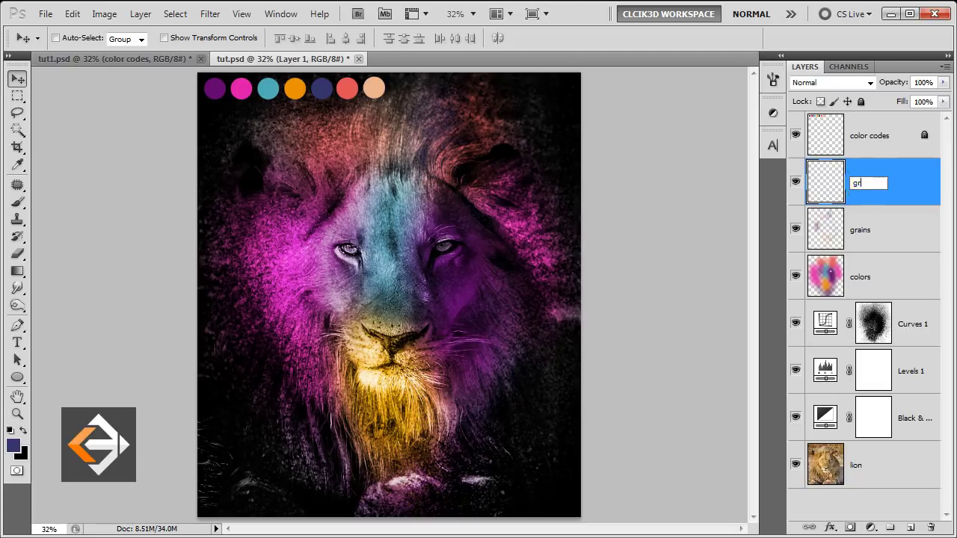
pyautogui.write('ains')
pyautogui.press('Return')
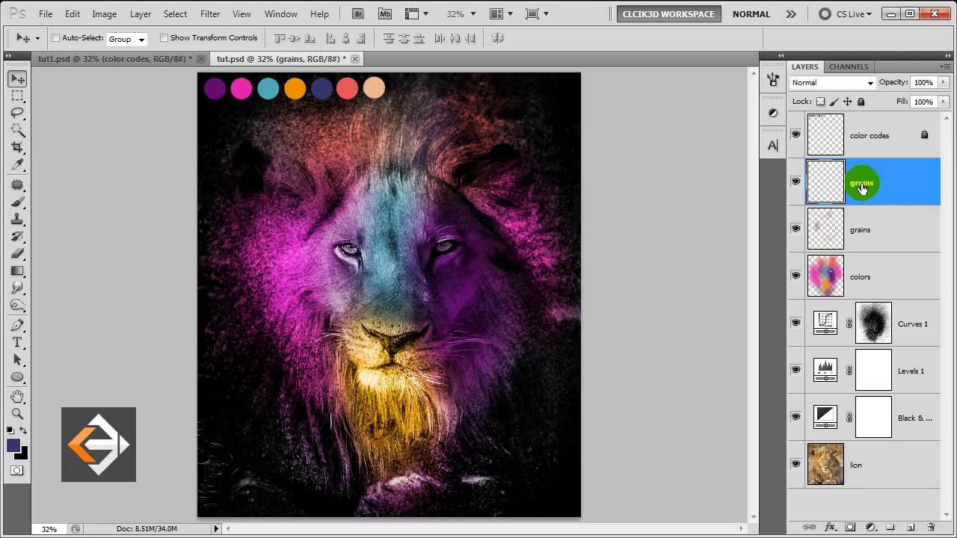
pyautogui.click(851, 84)
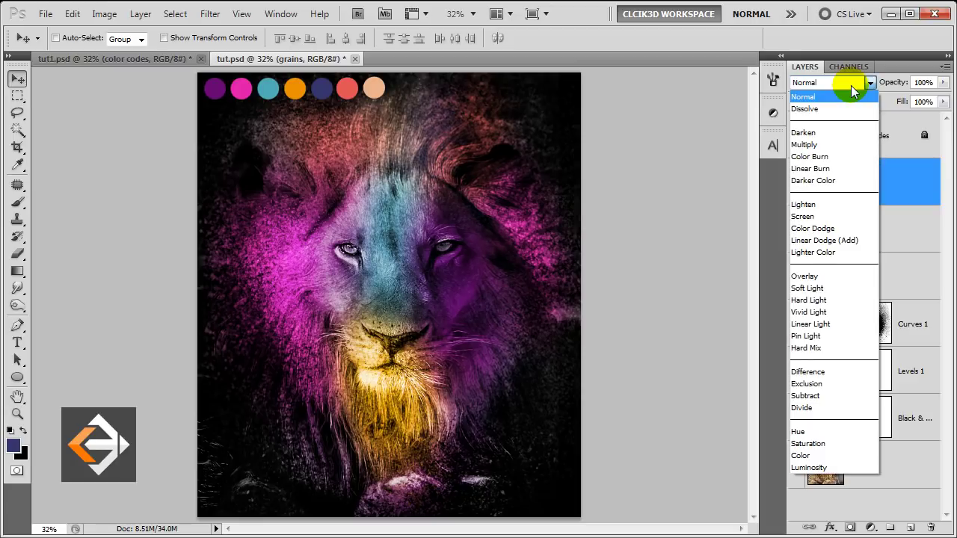
pyautogui.click(830, 133)
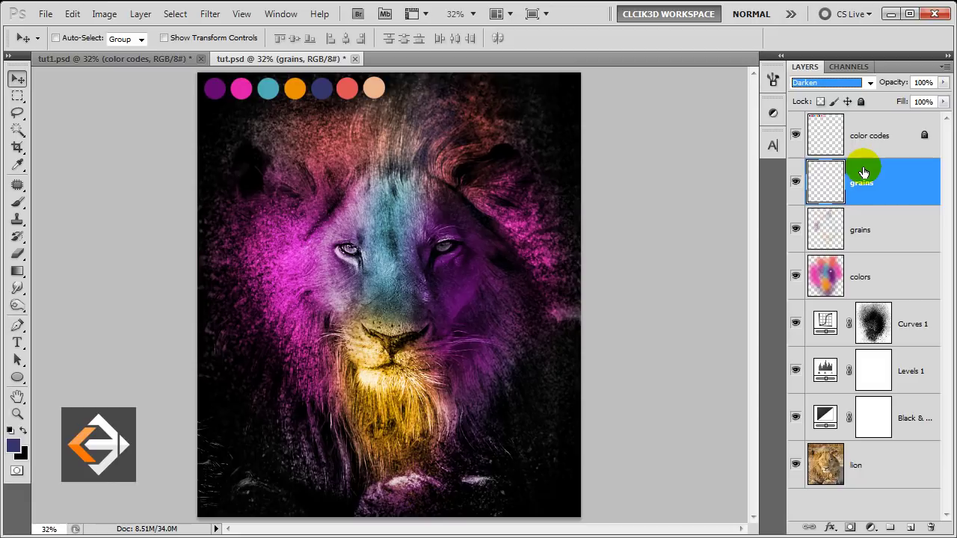
pyautogui.click(18, 202)
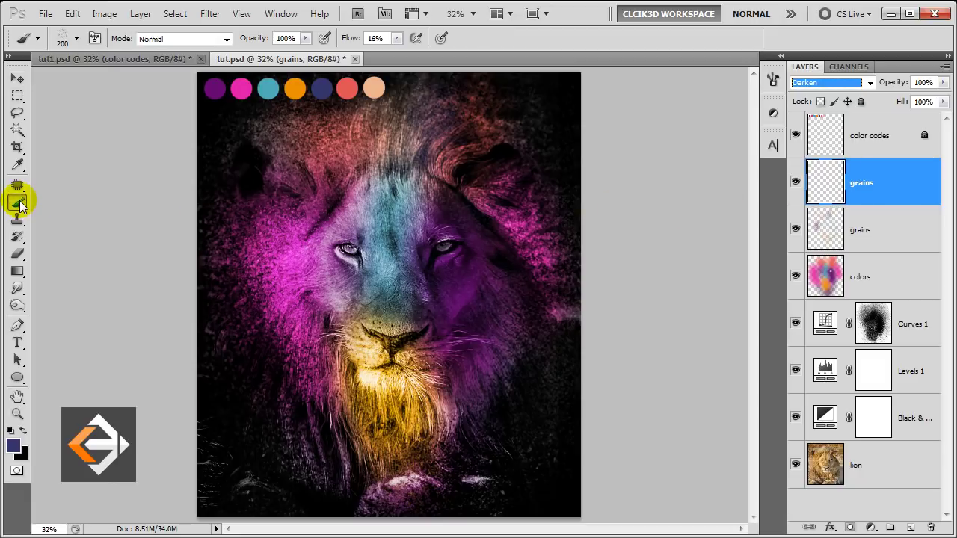
pyautogui.keyDown('alt'); pyautogui.click(346, 95); pyautogui.keyUp('alt')
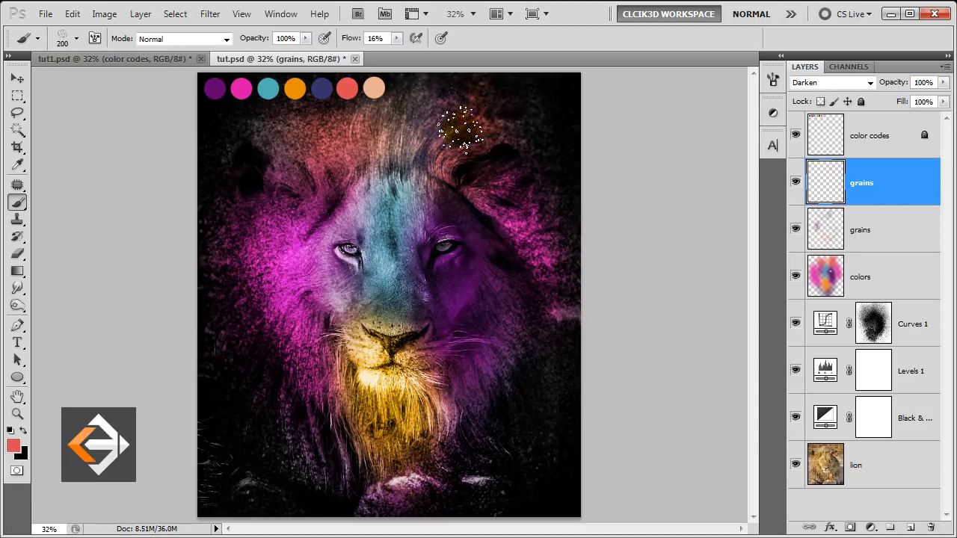
# Raise the brush flow and paint grains over the upper mane and down the beard.
pyautogui.click(396, 38)
pyautogui.moveTo(396, 52); pyautogui.dragTo(366, 54)
pyautogui.moveTo(416, 252); pyautogui.dragTo(457, 150)
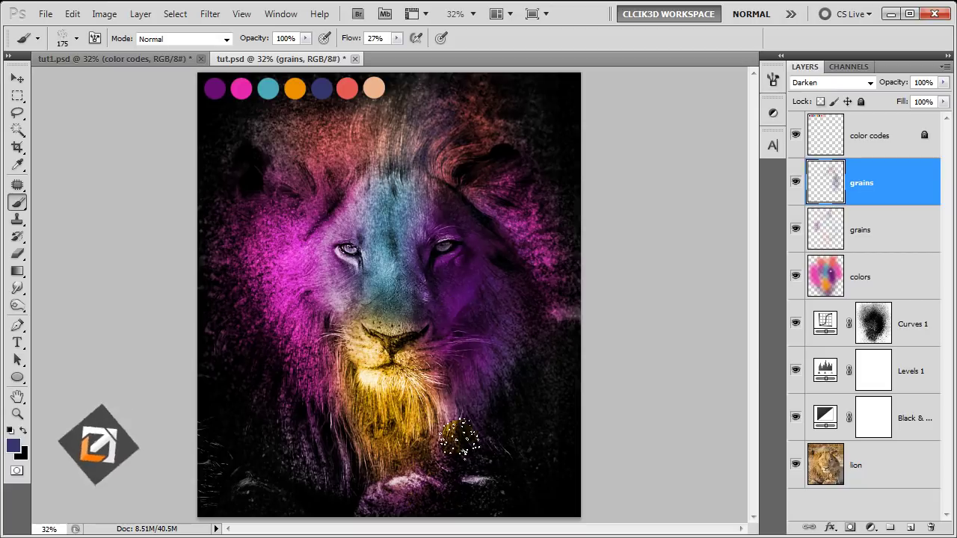
pyautogui.moveTo(452, 453); pyautogui.dragTo(418, 477)
pyautogui.moveTo(366, 384); pyautogui.dragTo(364, 406)
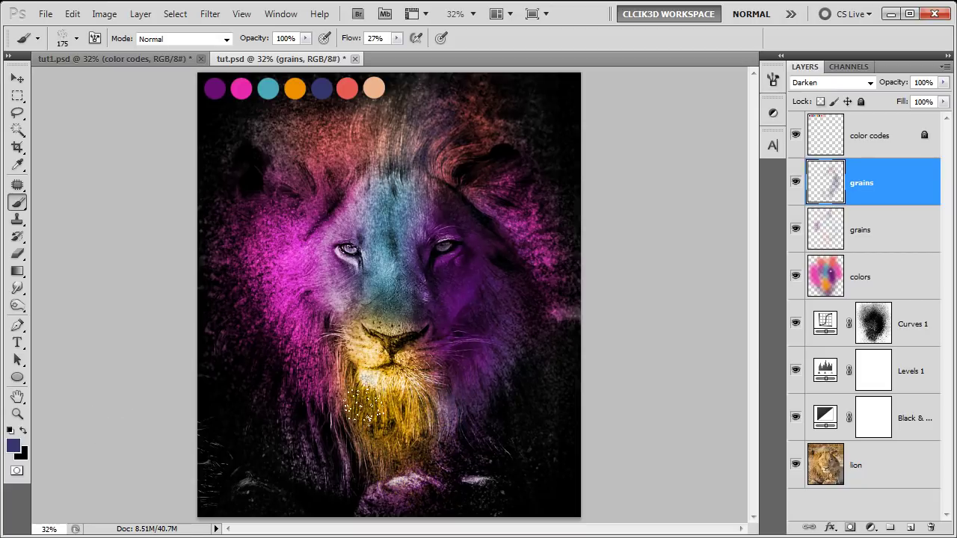
# Switch to salmon red and scatter grains over the beard, chin, mane and left cheek.
pyautogui.keyDown('alt'); pyautogui.click(347, 89); pyautogui.keyUp('alt')
pyautogui.click(370, 378)
pyautogui.moveTo(370, 377); pyautogui.dragTo(393, 350)
pyautogui.click(403, 486)
pyautogui.moveTo(359, 347)
pyautogui.mouseDown()
pyautogui.moveTo(321, 271)
pyautogui.moveTo(306, 207)
pyautogui.moveTo(319, 131)
pyautogui.mouseUp()
pyautogui.moveTo(319, 217)
pyautogui.mouseDown()
pyautogui.moveTo(357, 163)
pyautogui.moveTo(377, 190)
pyautogui.moveTo(380, 81)
pyautogui.moveTo(375, 88)
pyautogui.mouseUp()
pyautogui.moveTo(421, 169)
pyautogui.mouseDown()
pyautogui.moveTo(427, 182)
pyautogui.moveTo(456, 176)
pyautogui.mouseUp()
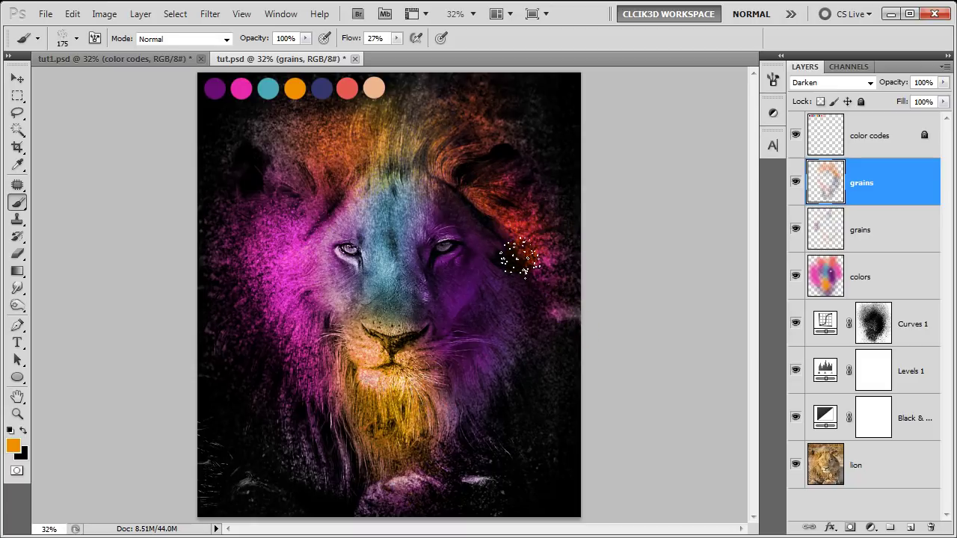
pyautogui.moveTo(379, 252)
pyautogui.mouseDown()
pyautogui.moveTo(222, 218)
pyautogui.moveTo(256, 219)
pyautogui.moveTo(218, 244)
pyautogui.moveTo(257, 272)
pyautogui.moveTo(310, 214)
pyautogui.moveTo(299, 258)
pyautogui.mouseUp()
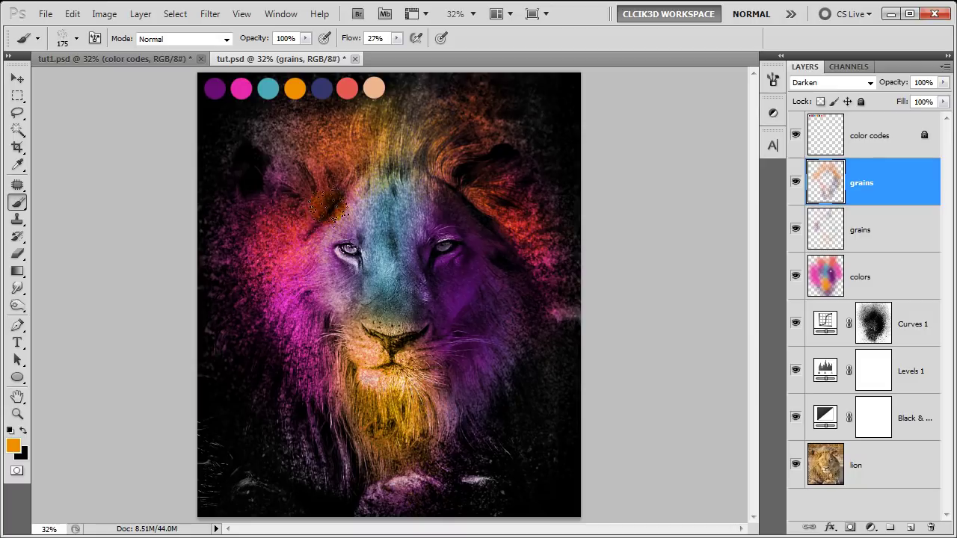
pyautogui.moveTo(313, 208)
pyautogui.mouseDown()
pyautogui.moveTo(274, 316)
pyautogui.moveTo(299, 295)
pyautogui.moveTo(305, 327)
pyautogui.mouseUp()
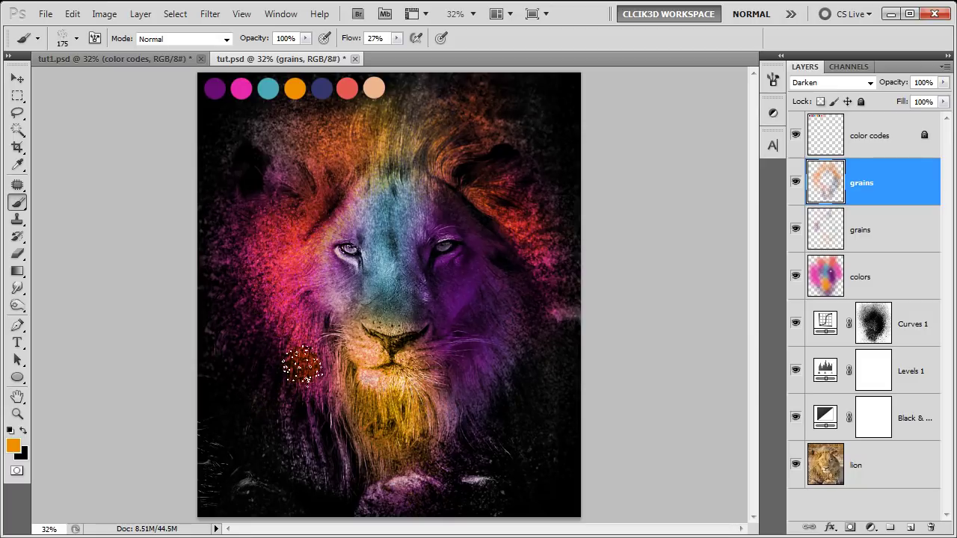
# Create a third layer above the grains layers, name it 'grains' and blend it as Overlay.
pyautogui.press('v')
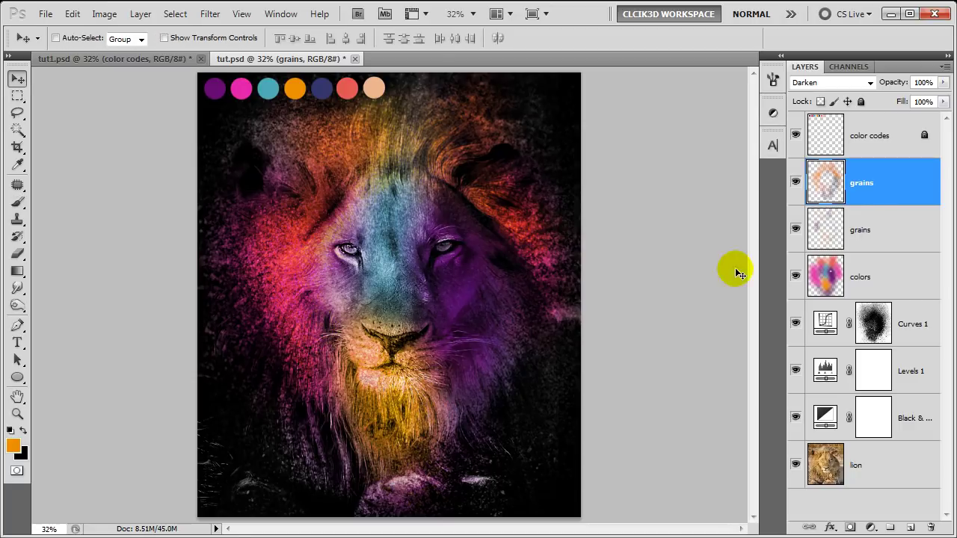
pyautogui.click(895, 183)
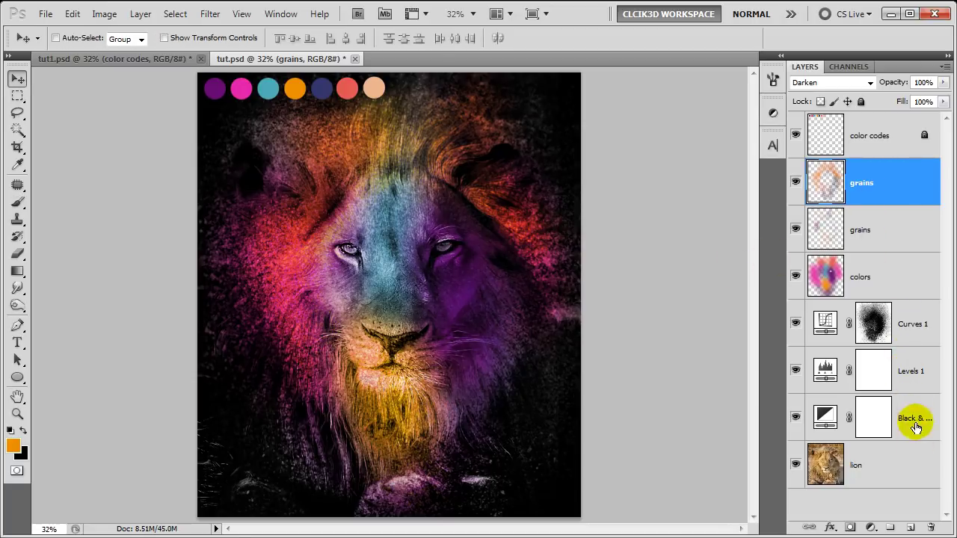
pyautogui.click(908, 529)
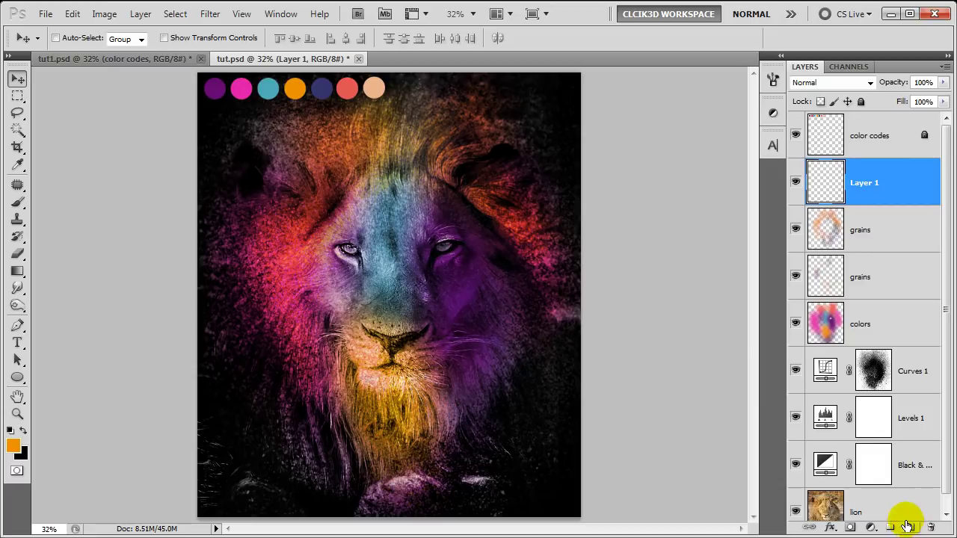
pyautogui.click(864, 186)
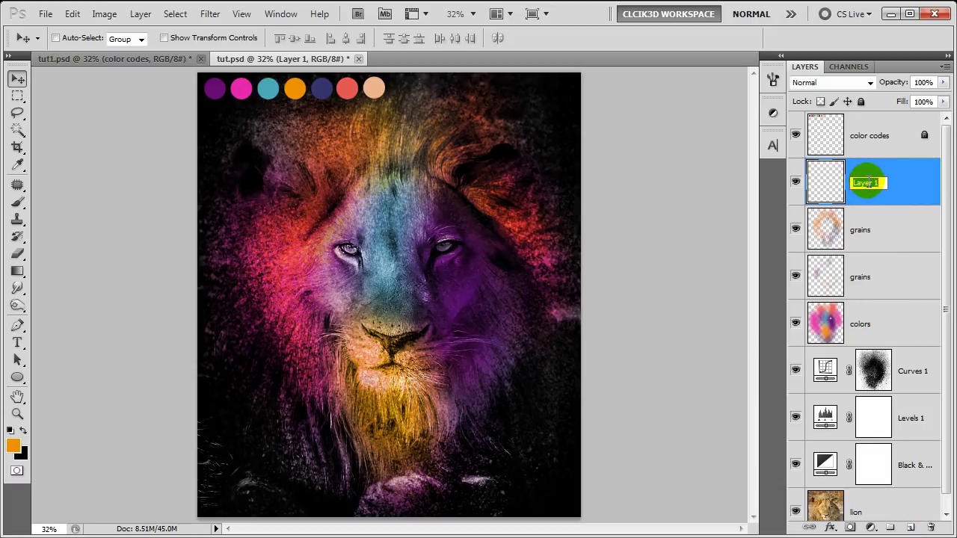
pyautogui.write('grains')
pyautogui.click(842, 82)
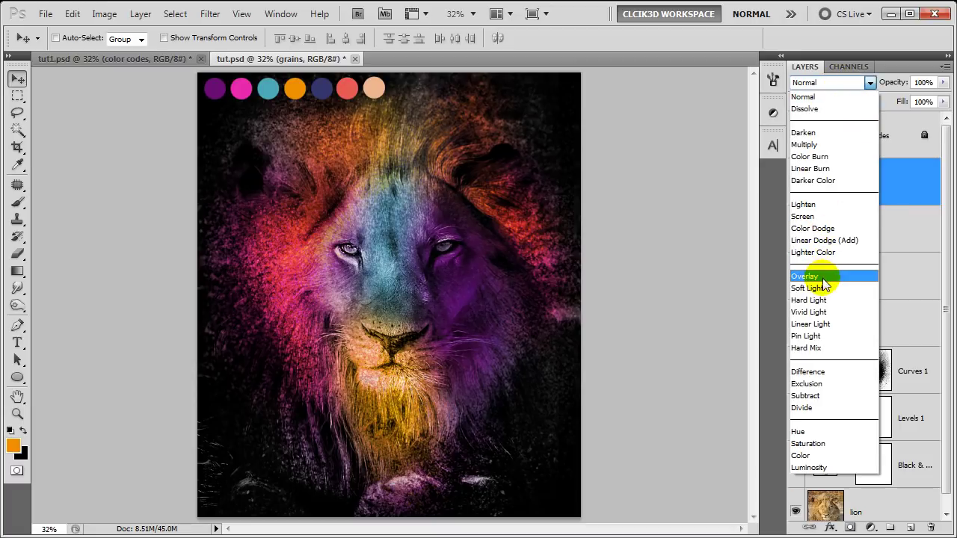
pyautogui.click(825, 276)
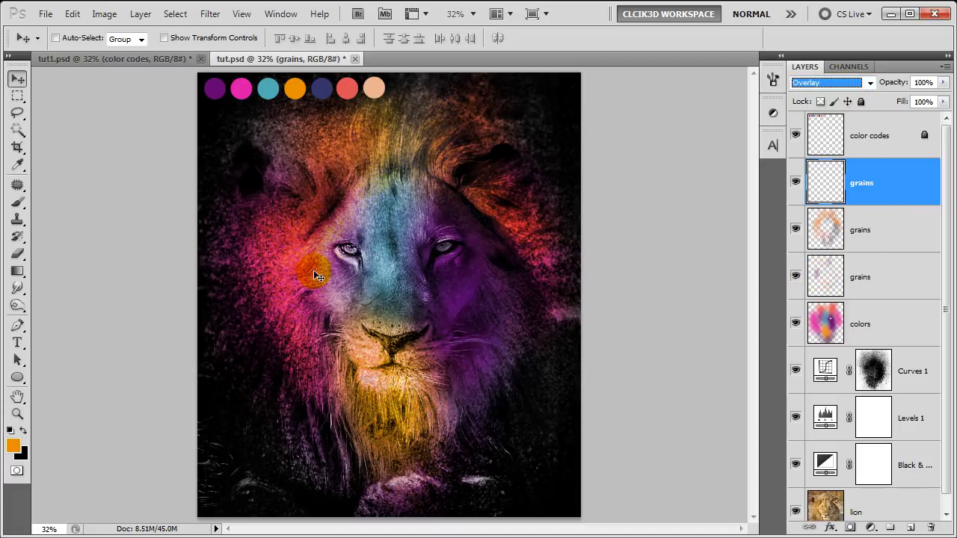
pyautogui.click(17, 202)
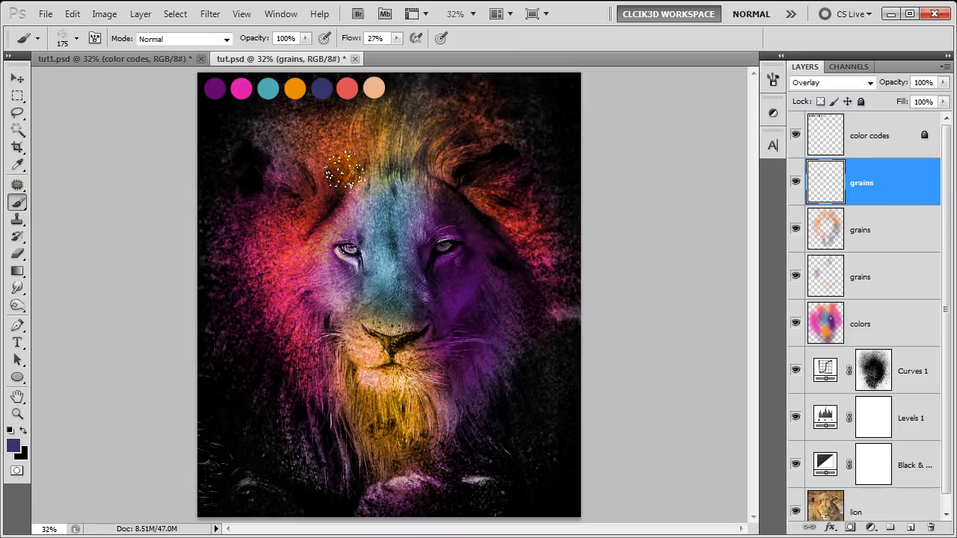
# Paint navy grain dots across both sides of the mane, then salmon-red grains over the mane.
pyautogui.moveTo(345, 170); pyautogui.dragTo(317, 217)
pyautogui.moveTo(469, 252); pyautogui.dragTo(560, 128)
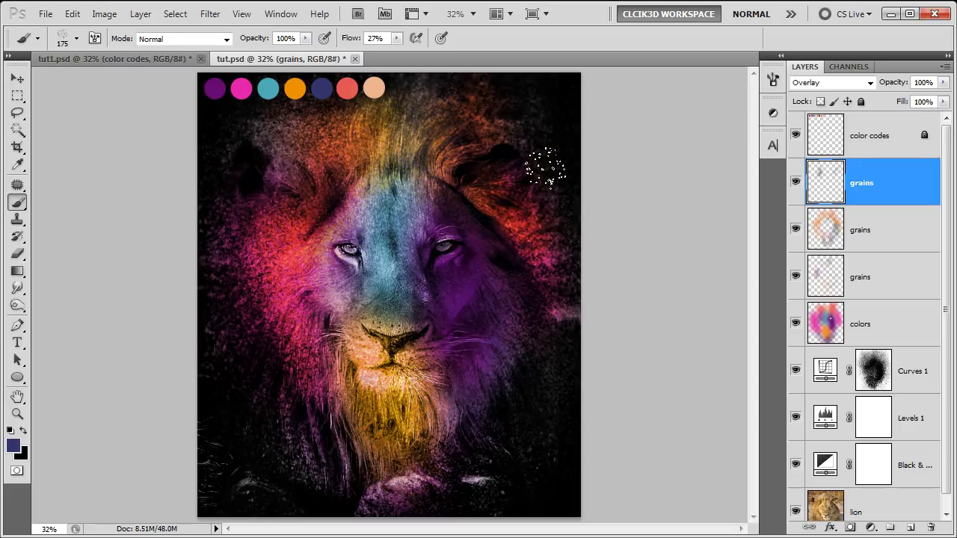
pyautogui.moveTo(471, 441); pyautogui.dragTo(366, 133)
pyautogui.keyDown('alt'); pyautogui.click(348, 88); pyautogui.keyUp('alt')
pyautogui.moveTo(378, 267)
pyautogui.mouseDown()
pyautogui.moveTo(329, 228)
pyautogui.moveTo(329, 166)
pyautogui.mouseUp()
# With dark blue at brush size 200, add faint grains over the cheek, forehead, muzzle and chin.
pyautogui.keyDown('alt'); pyautogui.click(324, 90); pyautogui.keyUp('alt')
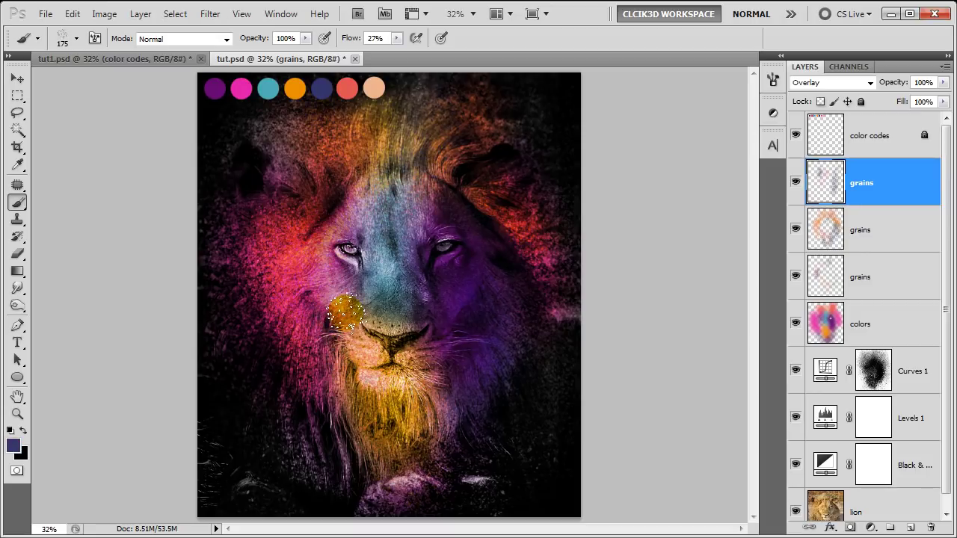
pyautogui.press(']')
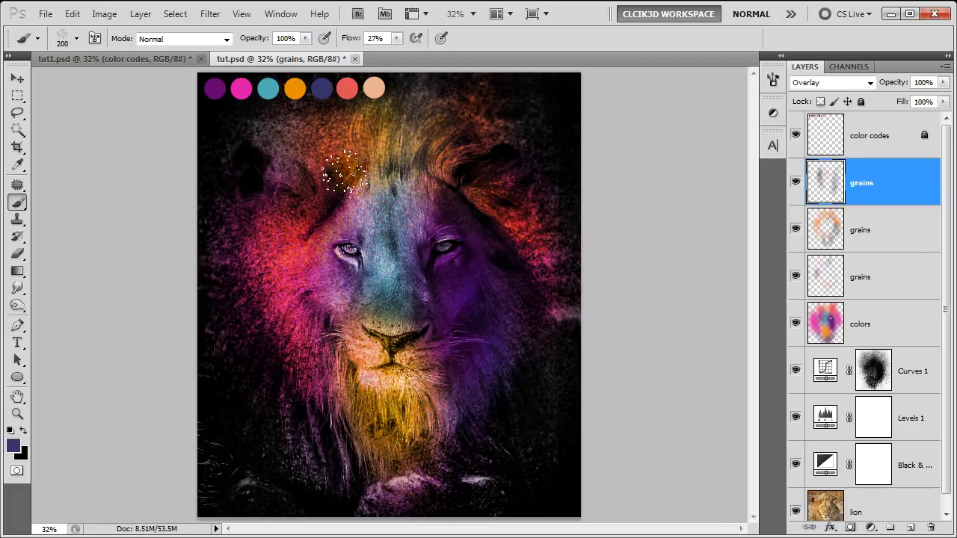
pyautogui.moveTo(331, 320); pyautogui.dragTo(332, 378)
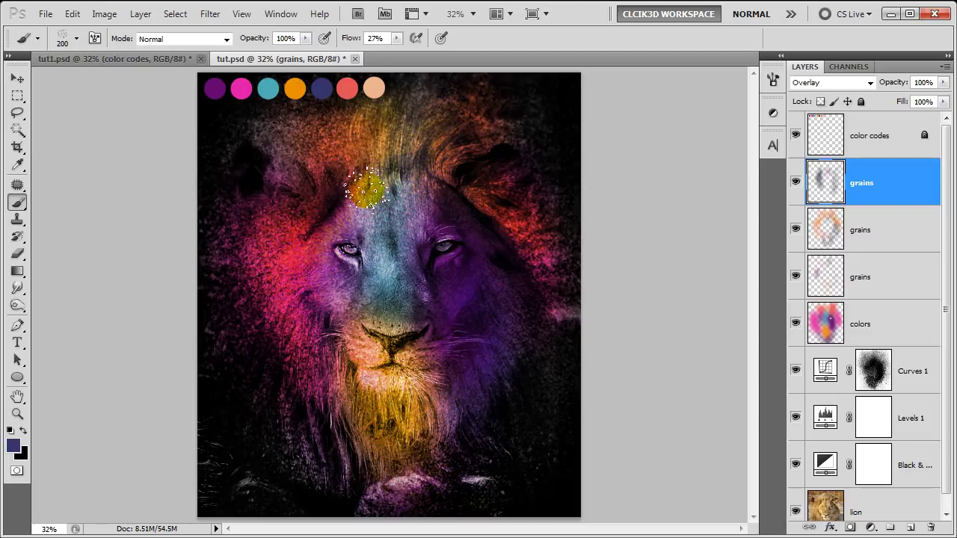
pyautogui.moveTo(406, 224); pyautogui.dragTo(415, 215)
pyautogui.moveTo(469, 310); pyautogui.dragTo(479, 299)
pyautogui.moveTo(486, 331); pyautogui.dragTo(461, 342)
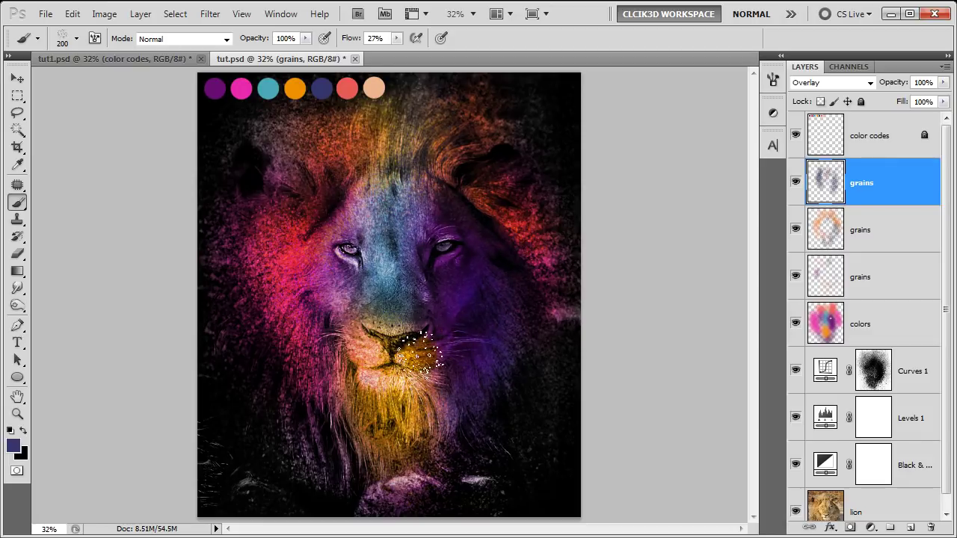
pyautogui.moveTo(394, 416); pyautogui.dragTo(329, 329)
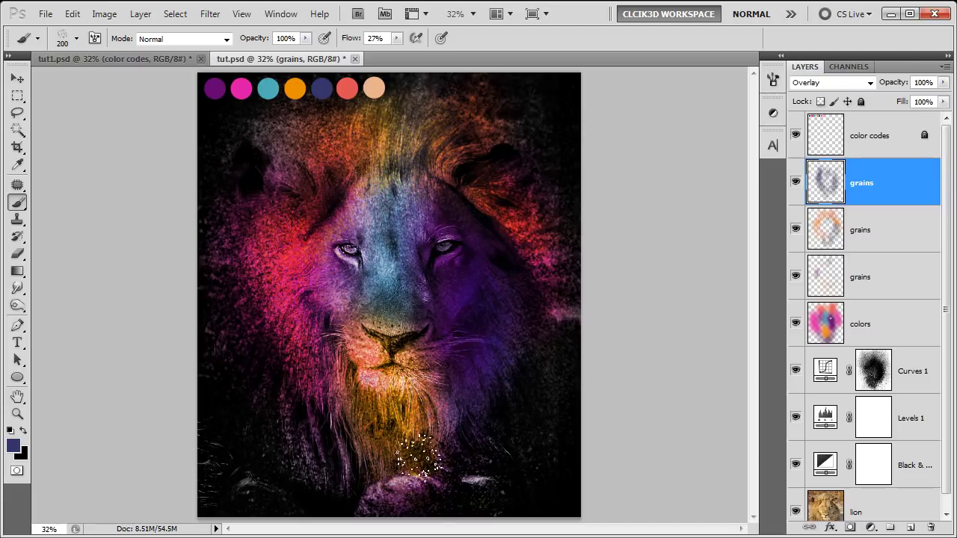
pyautogui.moveTo(458, 342); pyautogui.dragTo(492, 202)
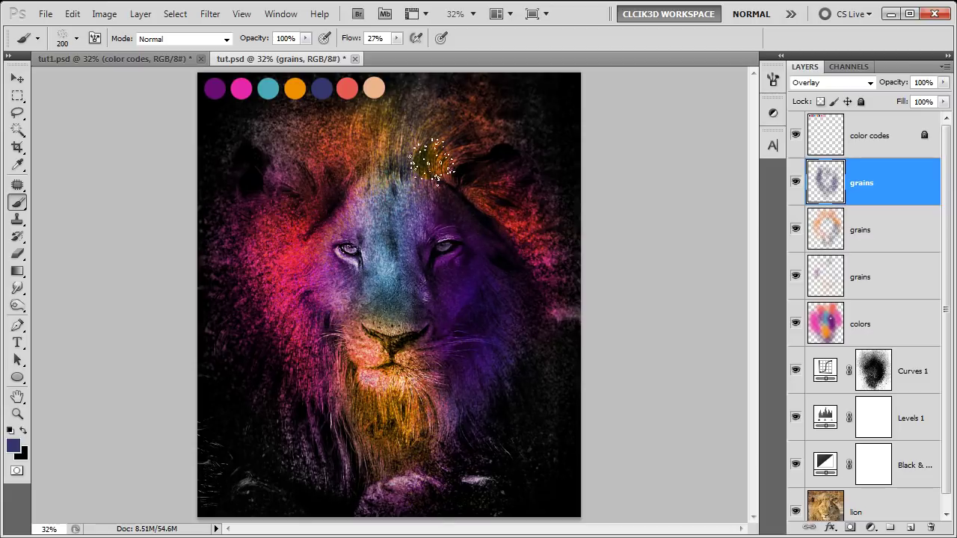
# Paint peach grains from forehead to left brow and teal grains over the nose bridge.
pyautogui.keyDown('alt'); pyautogui.click(378, 83); pyautogui.keyUp('alt')
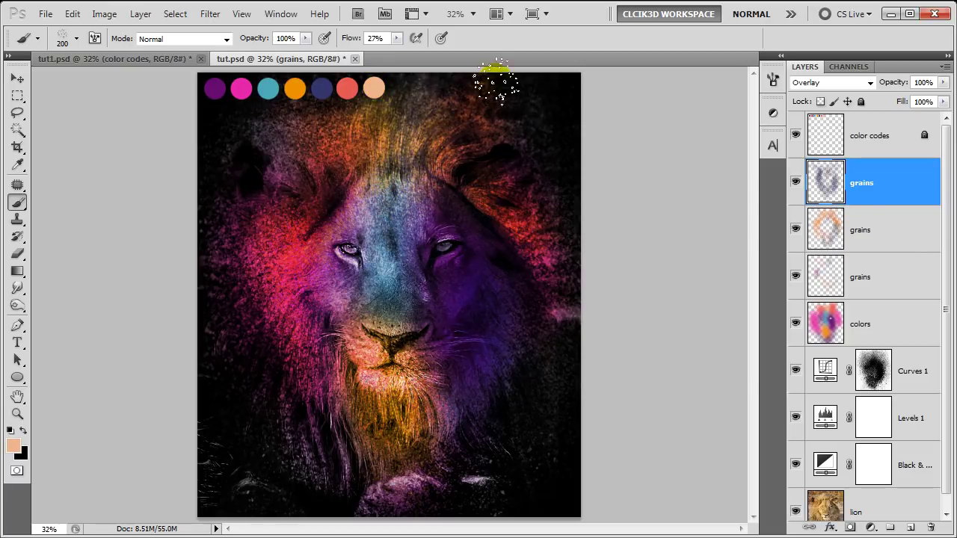
pyautogui.moveTo(357, 168)
pyautogui.mouseDown()
pyautogui.moveTo(313, 150)
pyautogui.moveTo(320, 203)
pyautogui.moveTo(304, 202)
pyautogui.mouseUp()
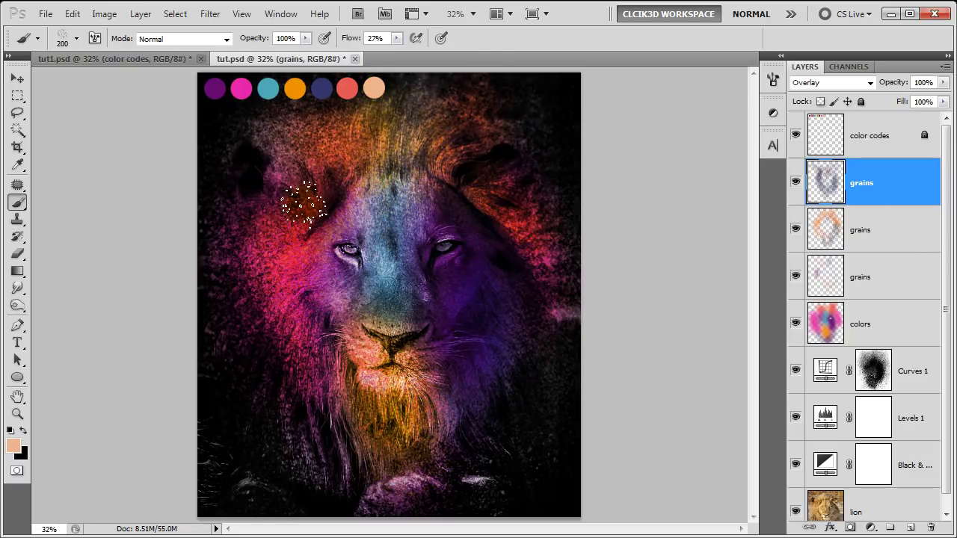
pyautogui.click(581, 305)
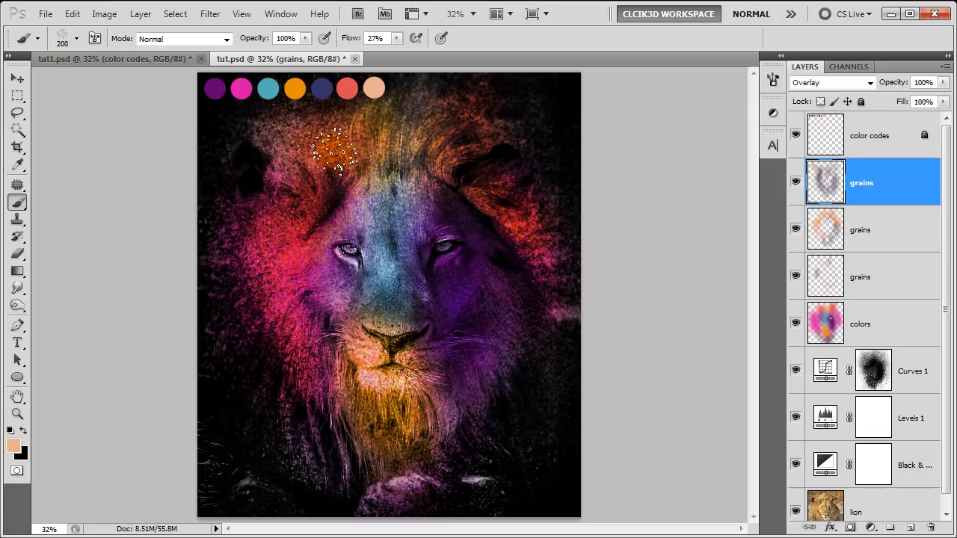
pyautogui.keyDown('alt'); pyautogui.click(322, 88); pyautogui.keyUp('alt')
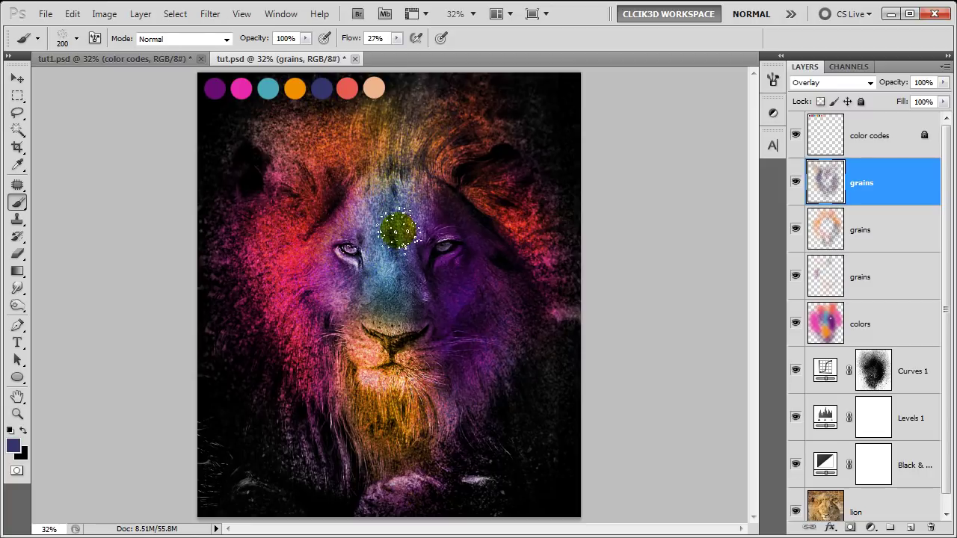
pyautogui.keyDown('alt'); pyautogui.click(269, 88); pyautogui.keyUp('alt')
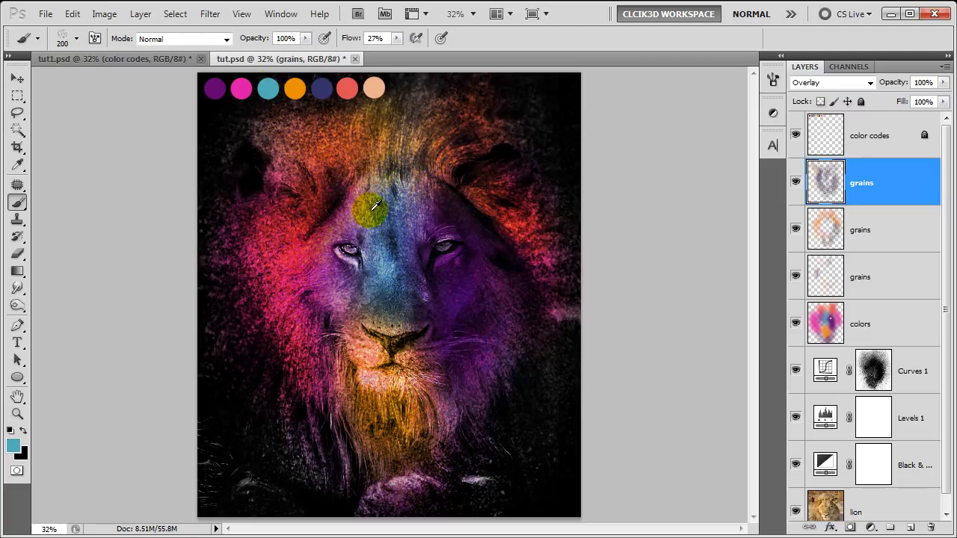
pyautogui.moveTo(391, 244)
pyautogui.mouseDown()
pyautogui.moveTo(399, 316)
pyautogui.moveTo(395, 278)
pyautogui.mouseUp()
# Sample several face colours, then paint salmon-red grains on the upper-left mane.
pyautogui.keyDown('alt'); pyautogui.click(453, 278); pyautogui.keyUp('alt')
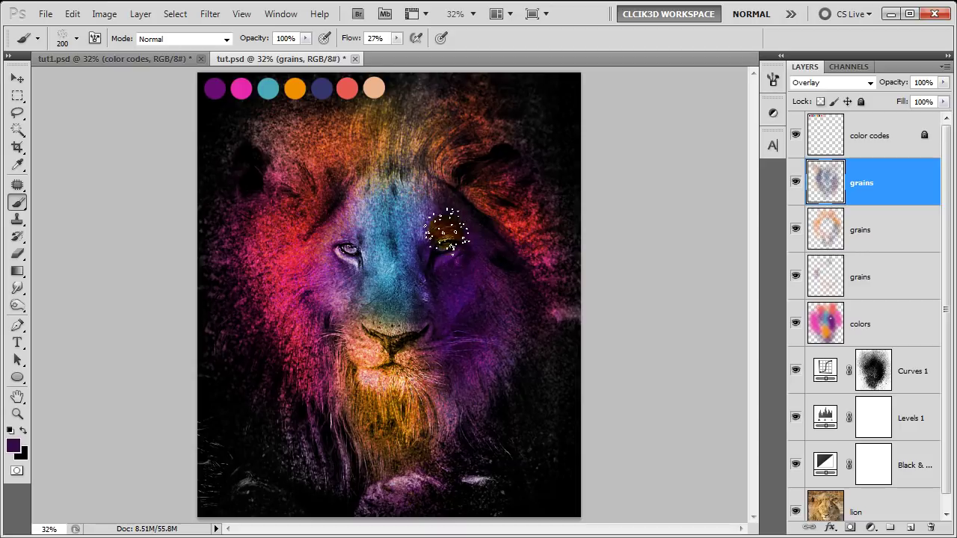
pyautogui.keyDown('alt'); pyautogui.click(367, 303); pyautogui.keyUp('alt')
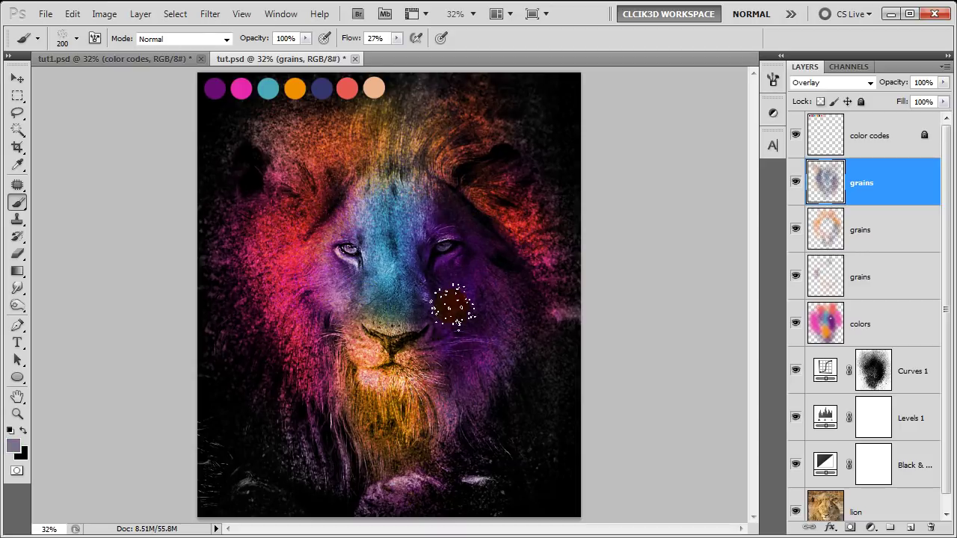
pyautogui.keyDown('alt'); pyautogui.click(425, 323); pyautogui.keyUp('alt')
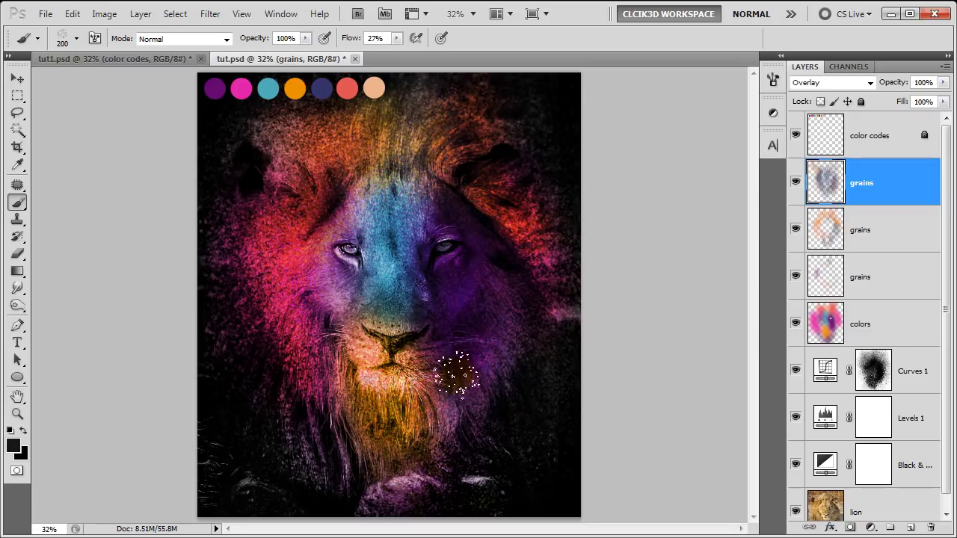
pyautogui.keyDown('alt'); pyautogui.click(411, 251); pyautogui.keyUp('alt')
pyautogui.keyDown('alt'); pyautogui.click(347, 88); pyautogui.keyUp('alt')
pyautogui.moveTo(275, 144); pyautogui.dragTo(273, 216)
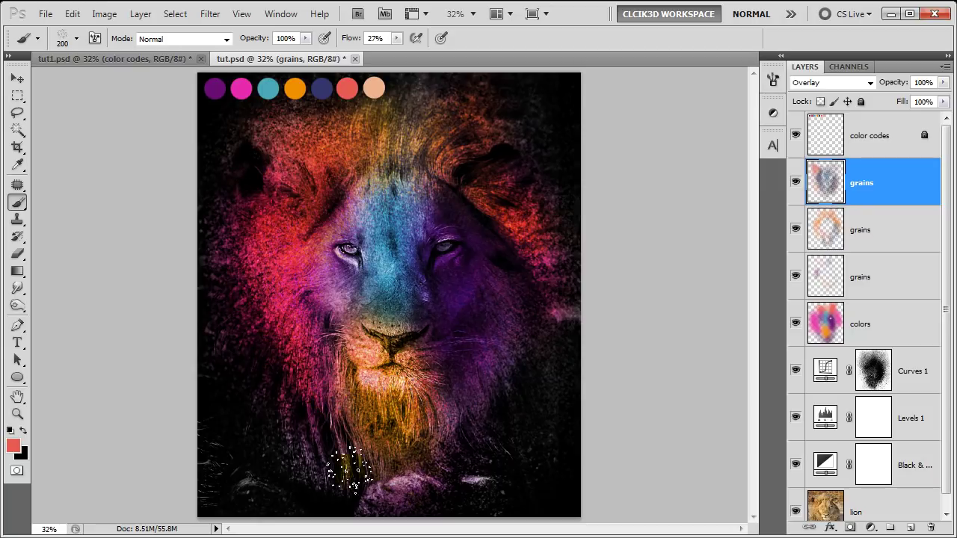
pyautogui.press('v')
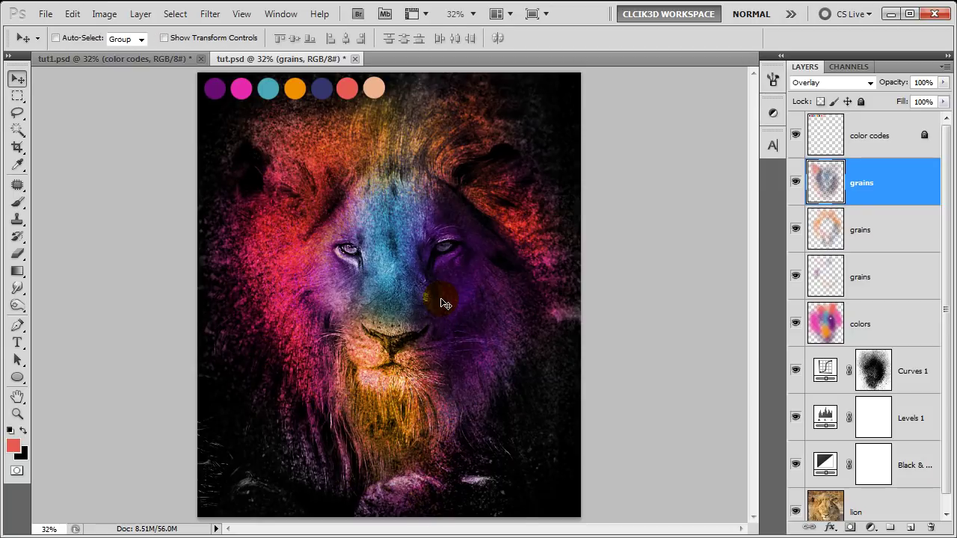
pyautogui.click(893, 184)
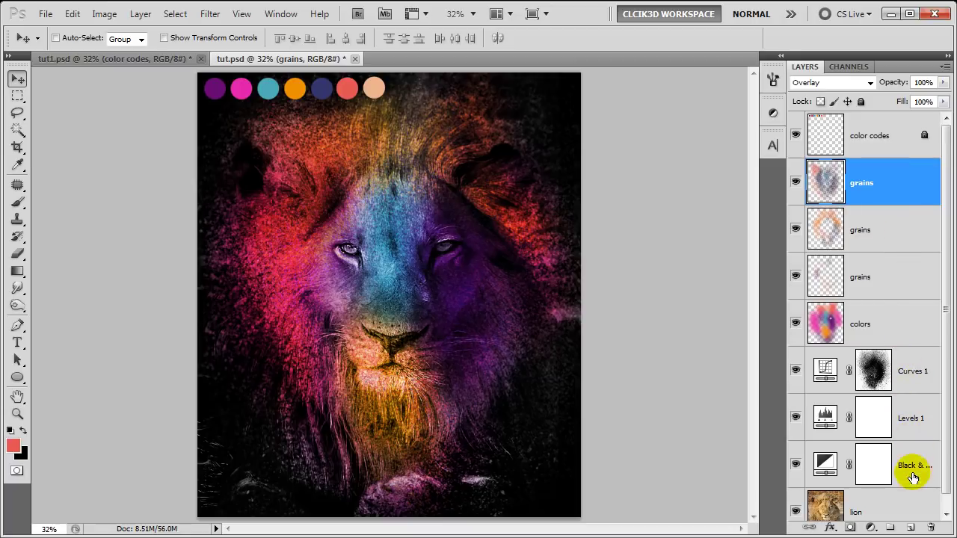
# Add a new layer above grains named 'hairs' with Linear Dodge (Add) blending.
pyautogui.click(910, 528)
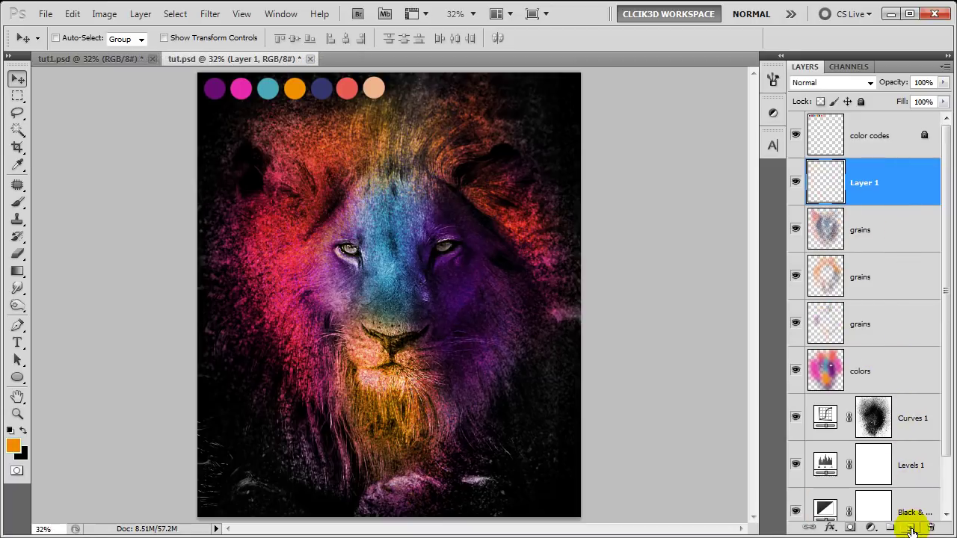
pyautogui.doubleClick(865, 182)
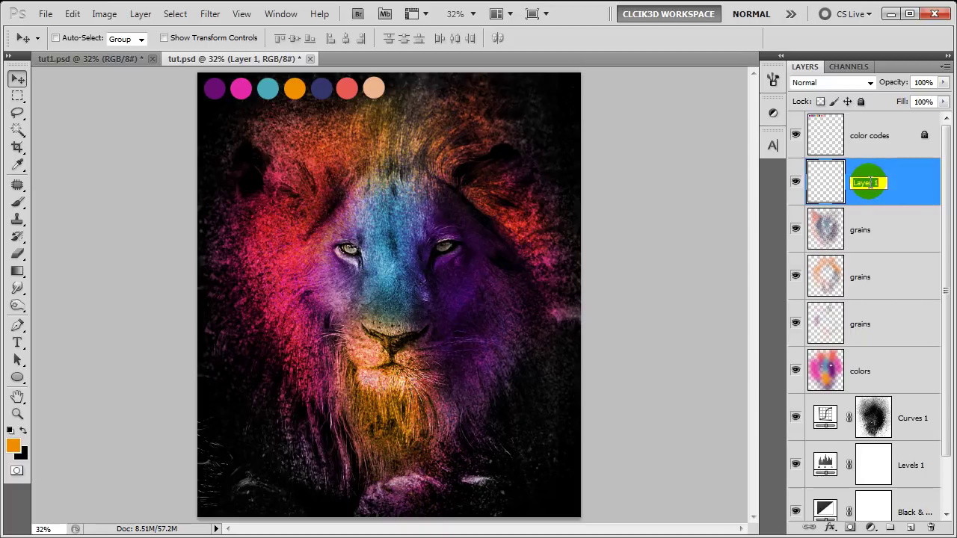
pyautogui.write('hairs')
pyautogui.click(867, 185)
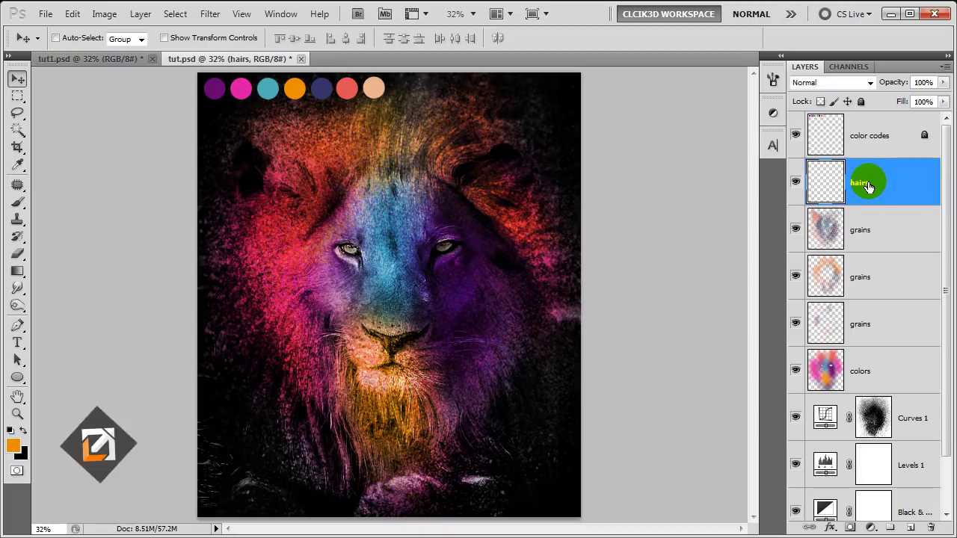
pyautogui.click(854, 84)
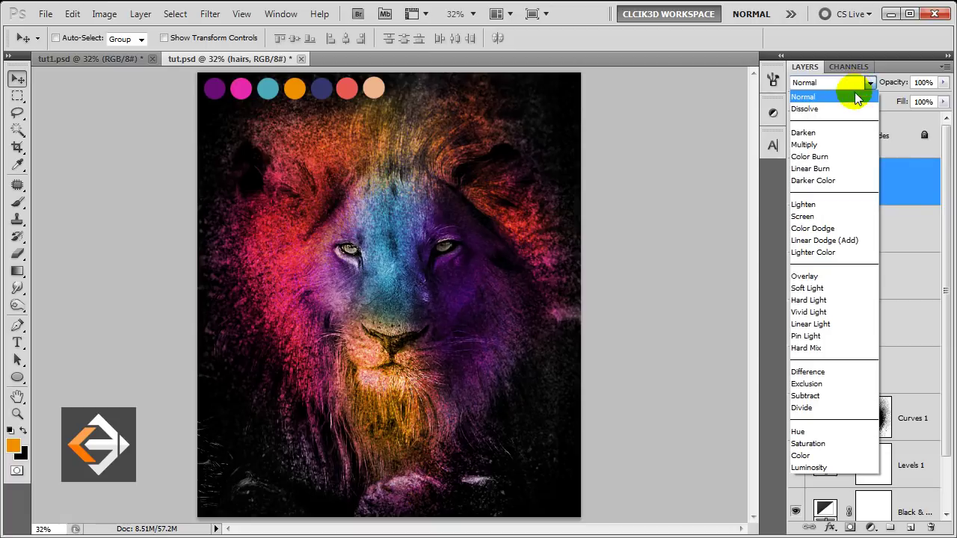
pyautogui.click(853, 242)
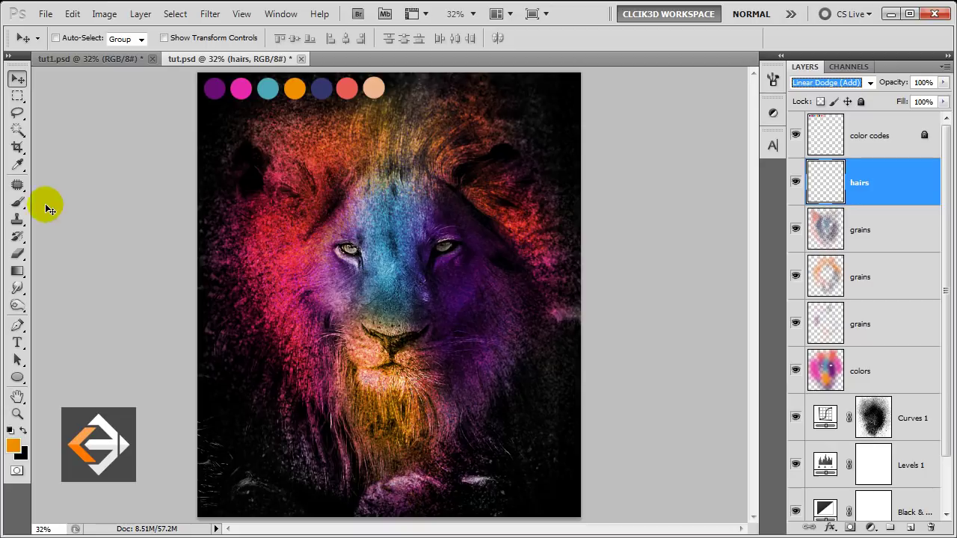
pyautogui.click(19, 202)
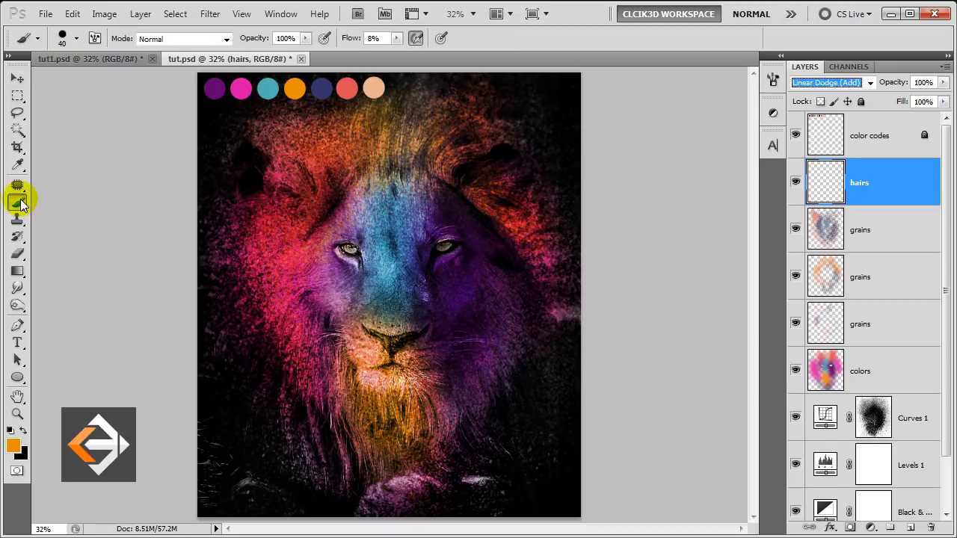
# Choose the 200 px scattered brush tip and paint orange and yellow hair strokes across the forehead.
pyautogui.rightClick(219, 142)
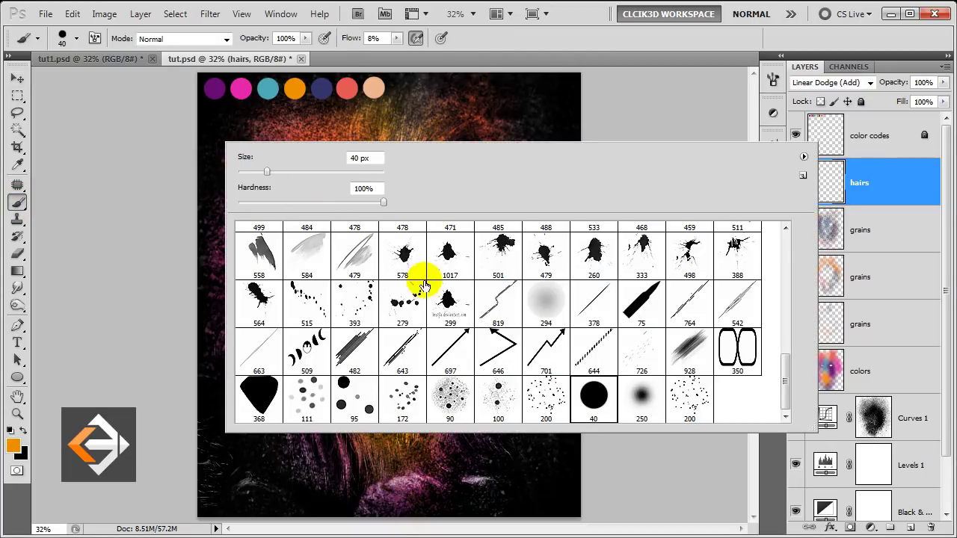
pyautogui.doubleClick(683, 398)
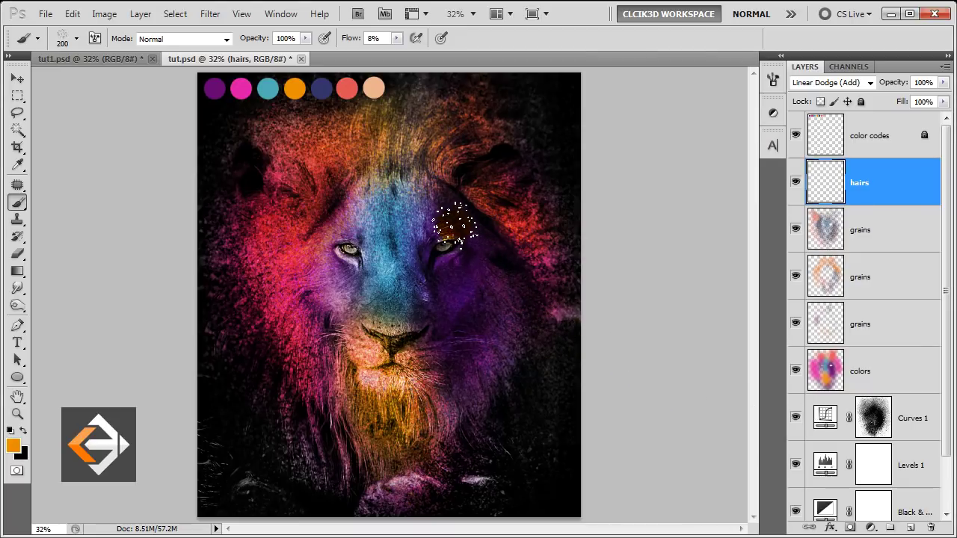
pyautogui.press('[')
pyautogui.press('[')
pyautogui.press('[')
pyautogui.moveTo(442, 181); pyautogui.dragTo(438, 180)
pyautogui.press(']')
pyautogui.moveTo(467, 146); pyautogui.dragTo(451, 173)
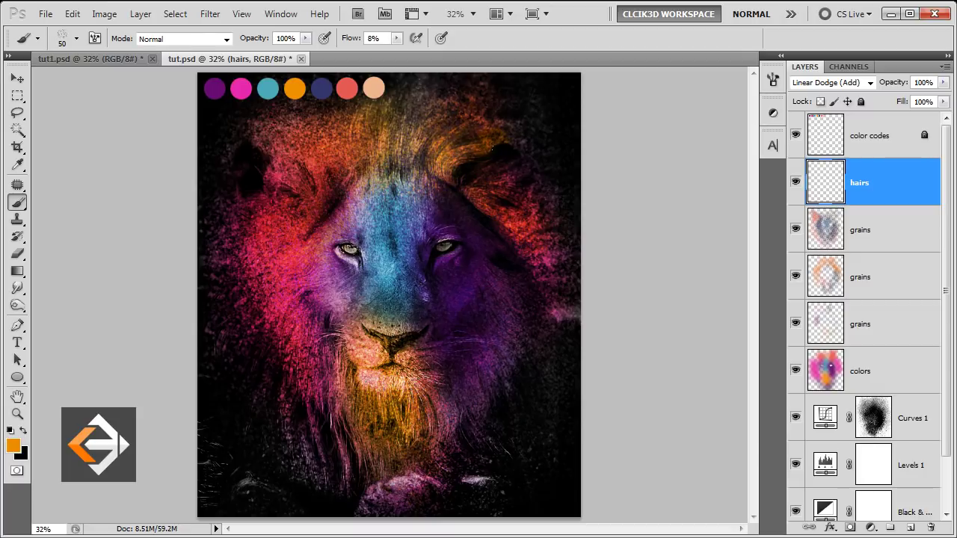
pyautogui.moveTo(499, 138); pyautogui.dragTo(463, 160)
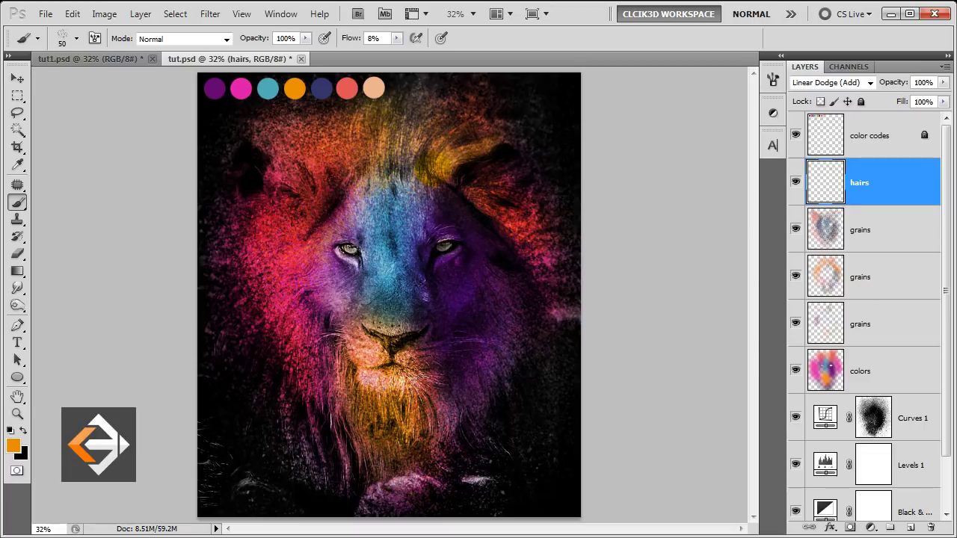
pyautogui.moveTo(432, 128)
pyautogui.mouseDown()
pyautogui.moveTo(420, 170)
pyautogui.moveTo(422, 163)
pyautogui.moveTo(387, 166)
pyautogui.moveTo(388, 183)
pyautogui.moveTo(362, 142)
pyautogui.moveTo(373, 172)
pyautogui.mouseUp()
# Add faint hair strokes down the forehead and on the upper-right mane, undoing one stray stroke.
pyautogui.press('[')
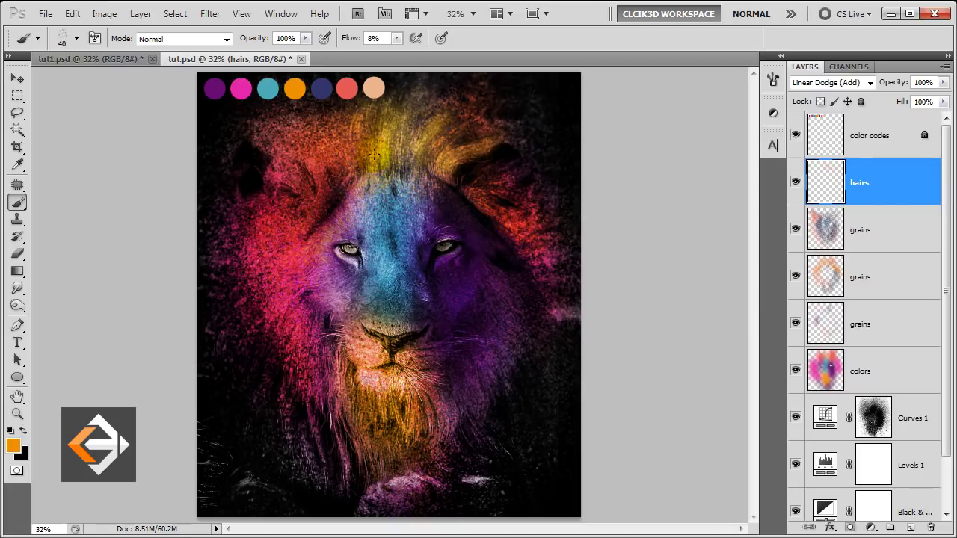
pyautogui.moveTo(354, 171); pyautogui.dragTo(361, 178)
pyautogui.hotkey('ctrl', 'z')
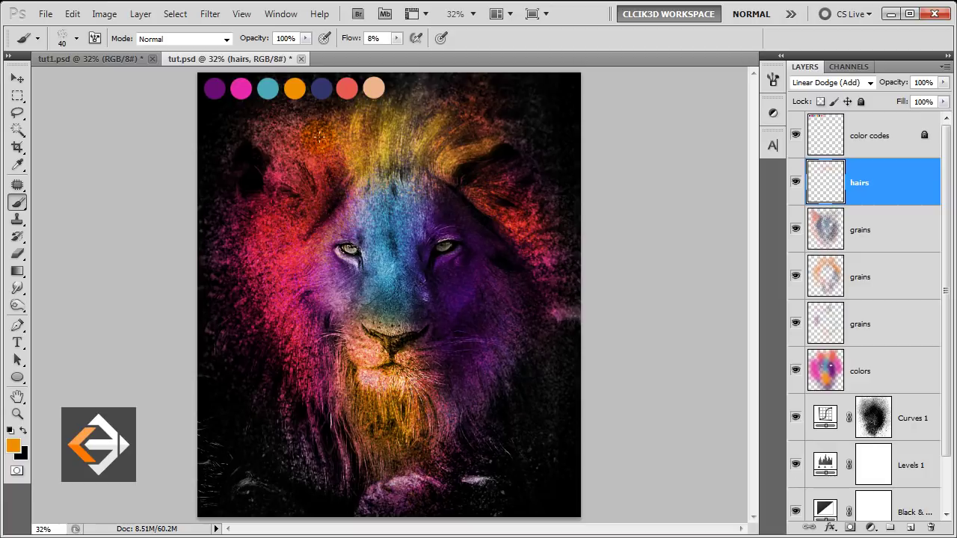
pyautogui.moveTo(349, 183); pyautogui.dragTo(351, 206)
pyautogui.moveTo(307, 147); pyautogui.dragTo(329, 194)
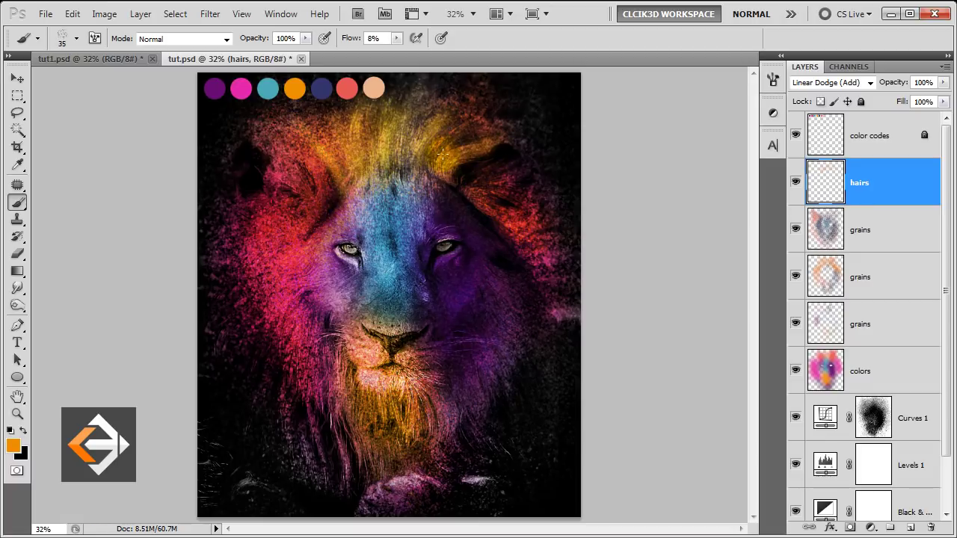
pyautogui.moveTo(472, 126)
pyautogui.mouseDown()
pyautogui.moveTo(473, 135)
pyautogui.moveTo(492, 102)
pyautogui.mouseUp()
pyautogui.moveTo(437, 143); pyautogui.dragTo(465, 114)
# Paint finer strokes on the upper and upper-left mane plus a reddish-orange touch on the left mane.
pyautogui.press('[')
pyautogui.moveTo(441, 151); pyautogui.dragTo(469, 69)
pyautogui.moveTo(410, 183); pyautogui.dragTo(420, 152)
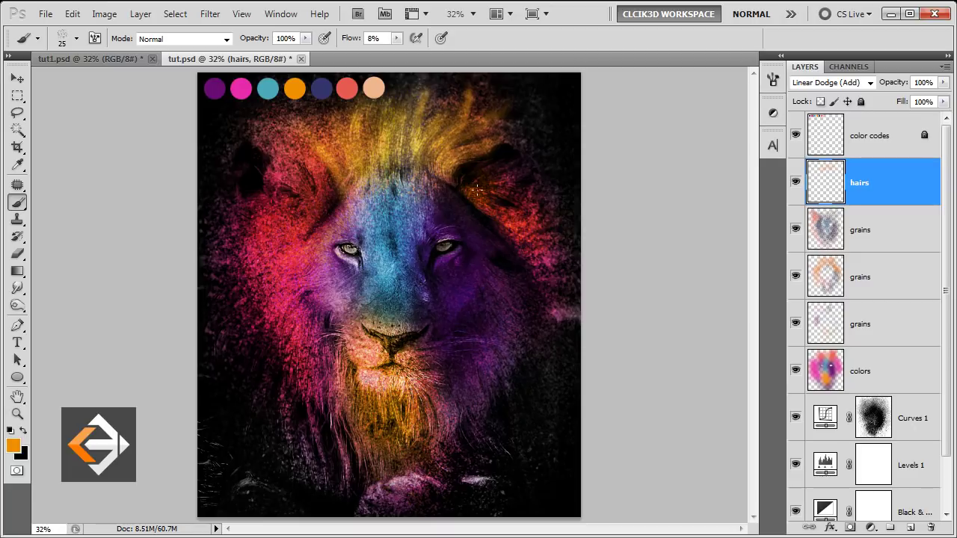
pyautogui.moveTo(471, 193); pyautogui.dragTo(498, 157)
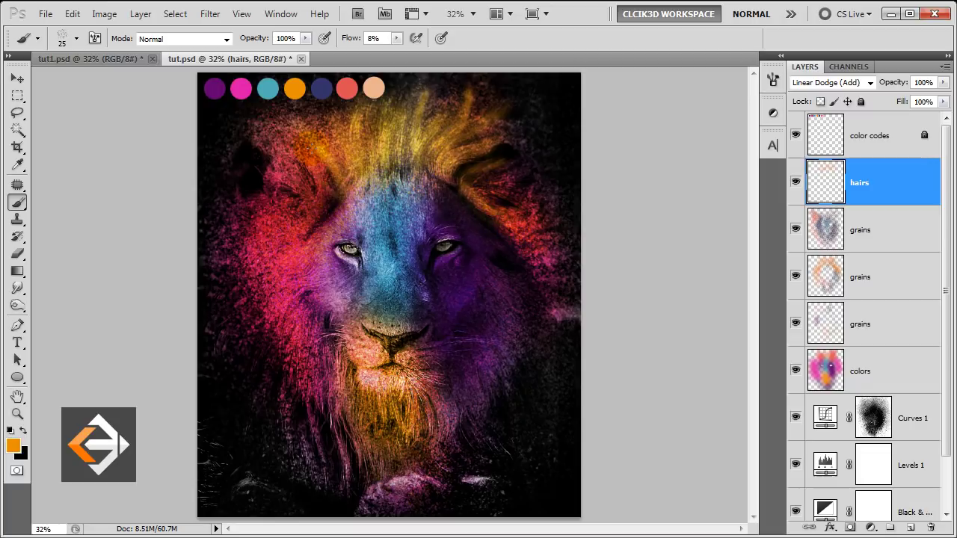
pyautogui.moveTo(319, 163); pyautogui.dragTo(350, 200)
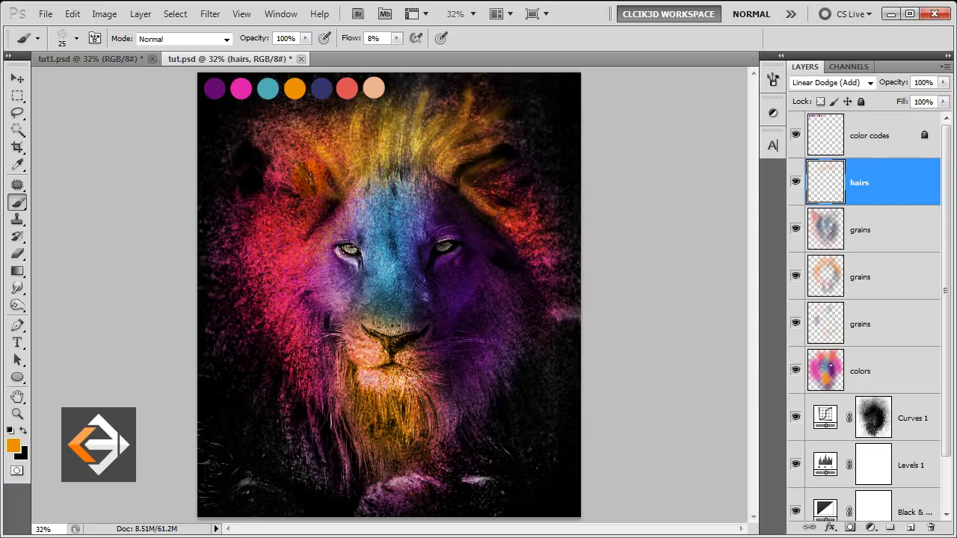
pyautogui.hotkey('ctrl', 'z')
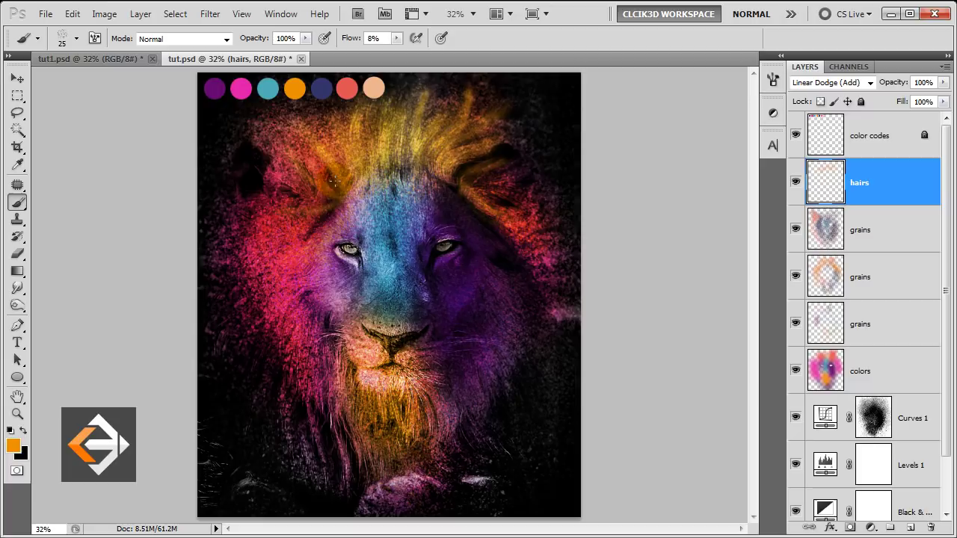
pyautogui.moveTo(294, 214)
pyautogui.mouseDown()
pyautogui.moveTo(280, 229)
pyautogui.moveTo(316, 201)
pyautogui.mouseUp()
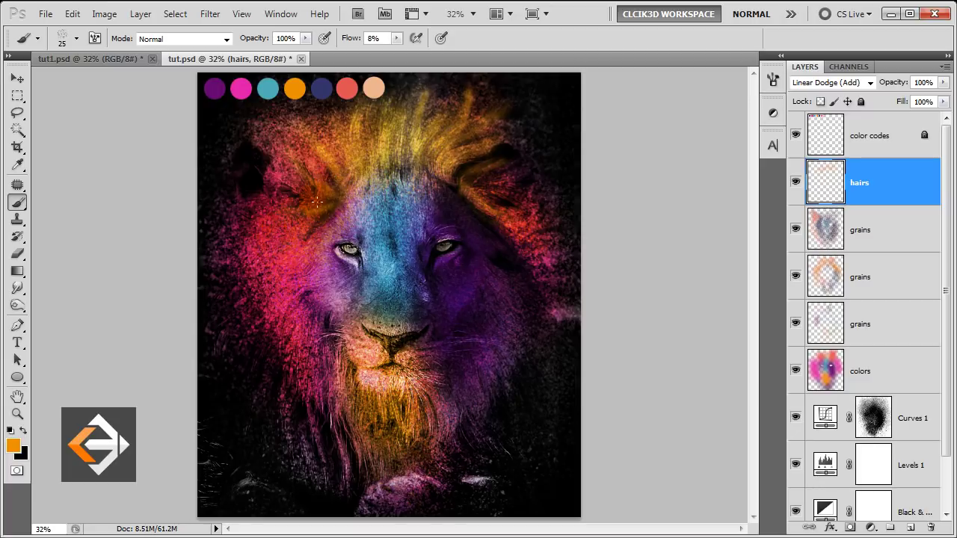
pyautogui.moveTo(267, 247); pyautogui.dragTo(243, 296)
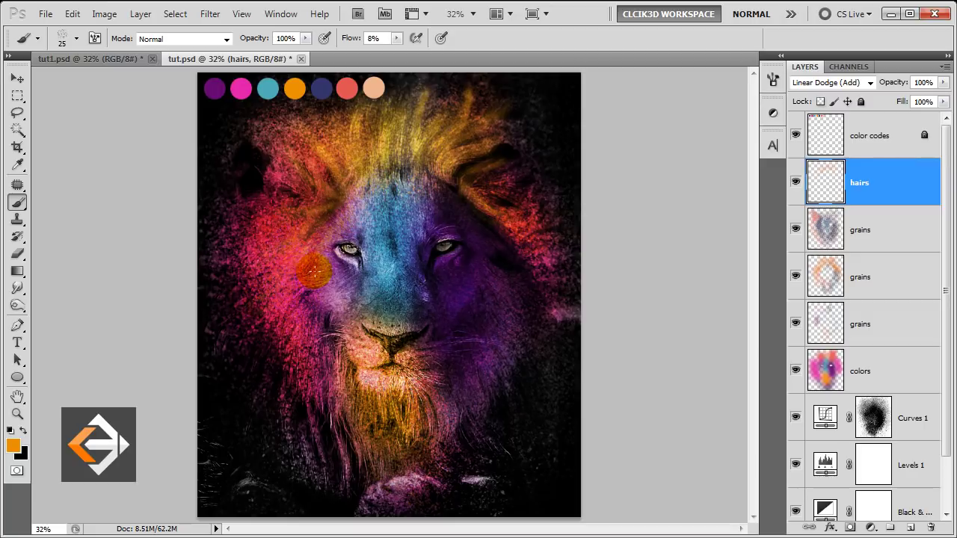
# Create a new layer above hairs and name it 'overlay'.
pyautogui.press('v')
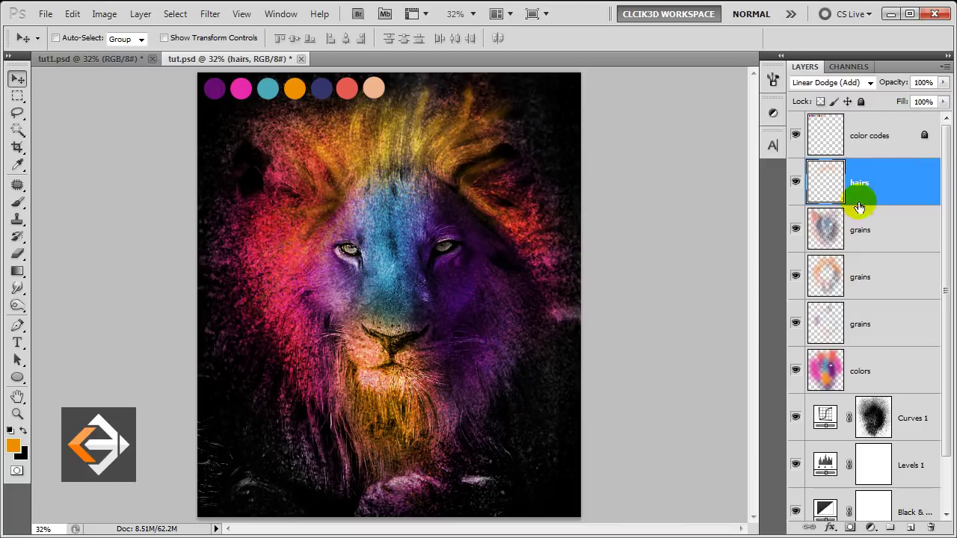
pyautogui.click(882, 185)
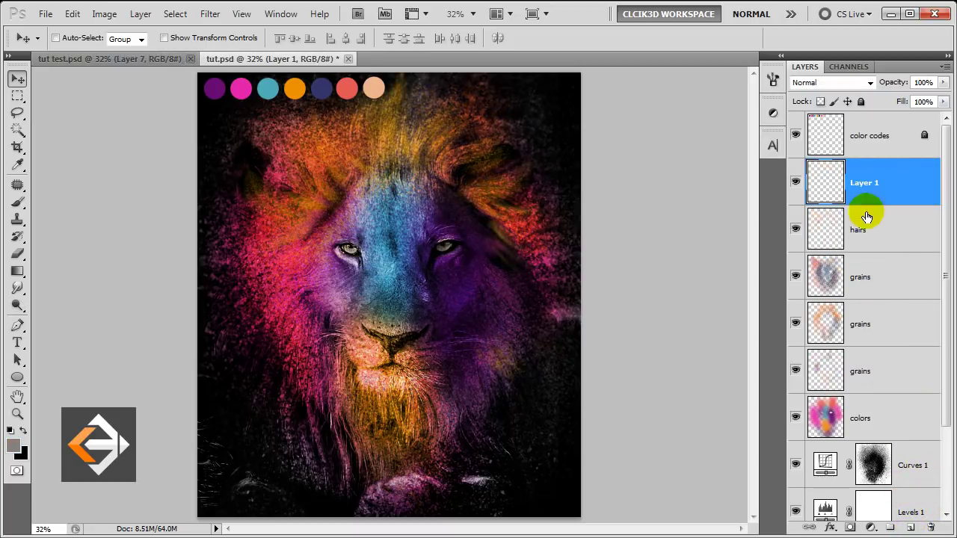
pyautogui.click(862, 186)
pyautogui.doubleClick(863, 186)
pyautogui.write('overlay')
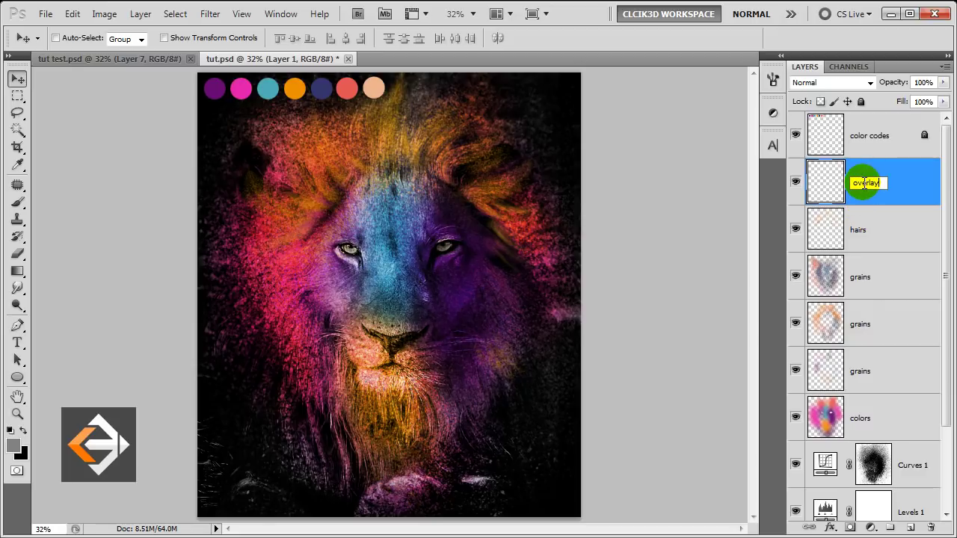
pyautogui.press('Return')
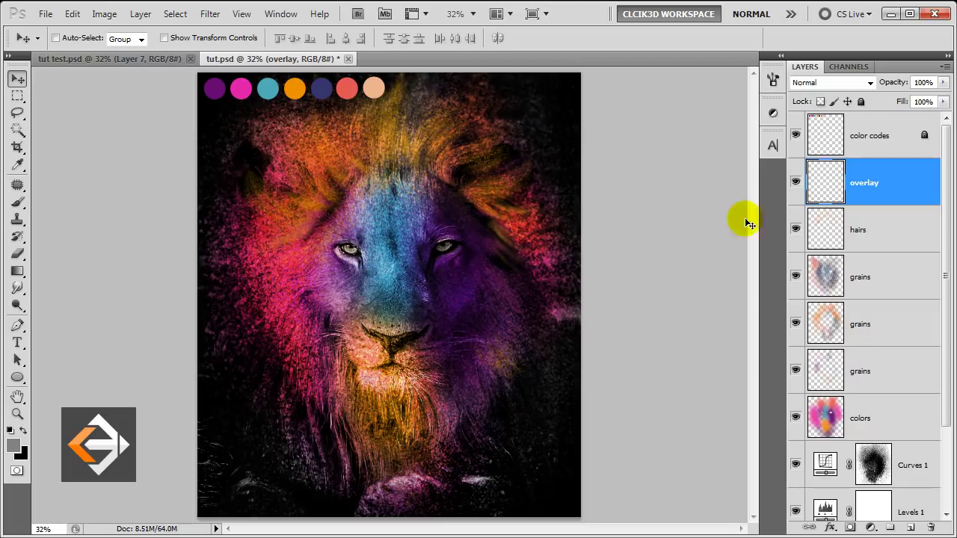
pyautogui.hotkey('shift', 'F5')
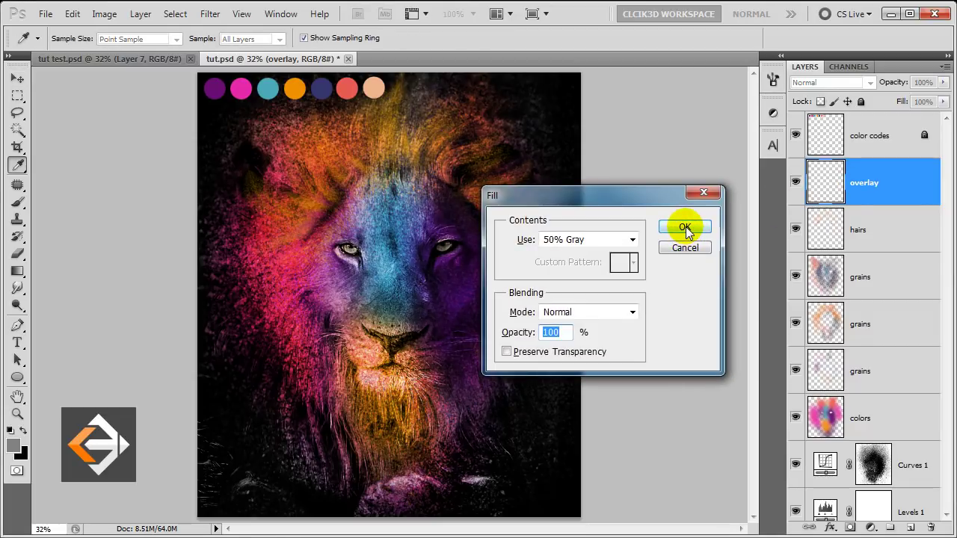
# Fill the overlay layer with 50% Gray and set its blend mode to Overlay.
pyautogui.click(685, 227)
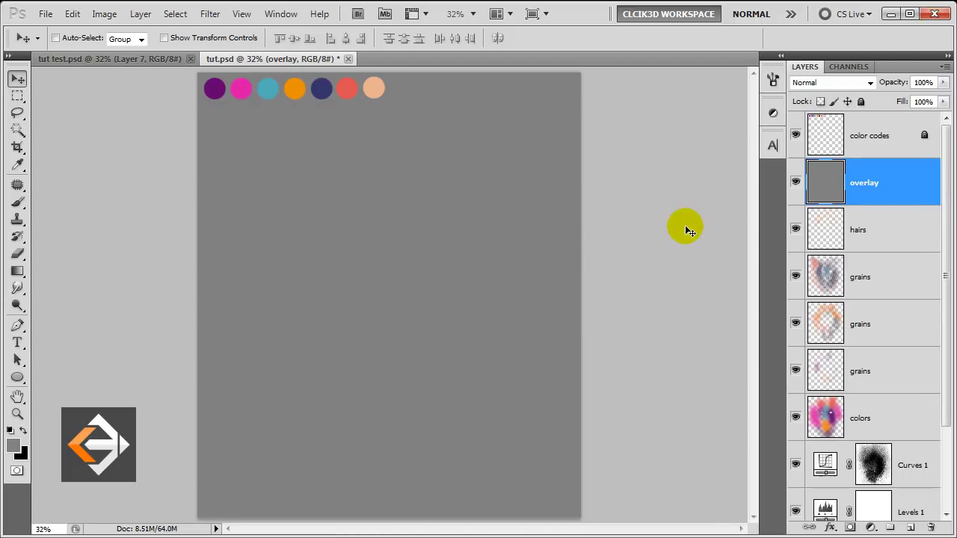
pyautogui.click(827, 82)
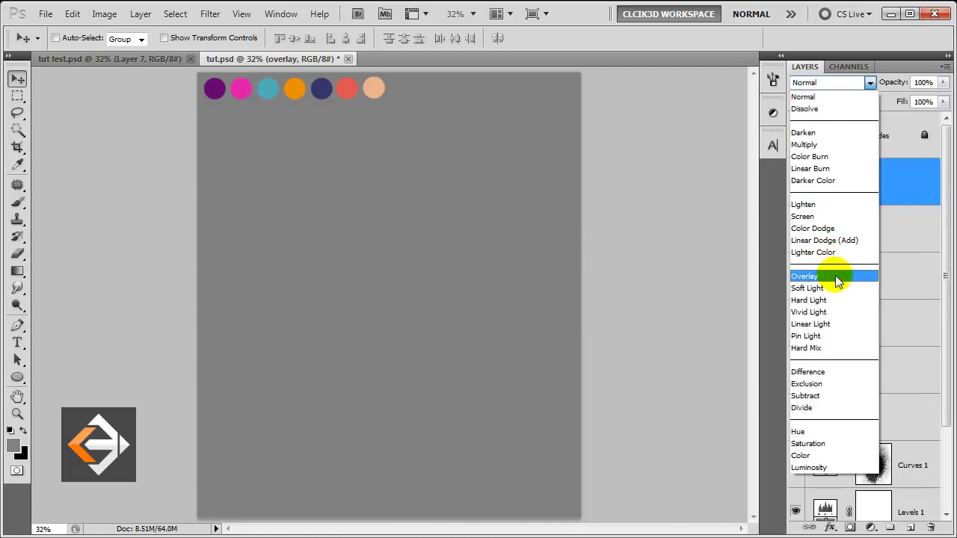
pyautogui.click(835, 277)
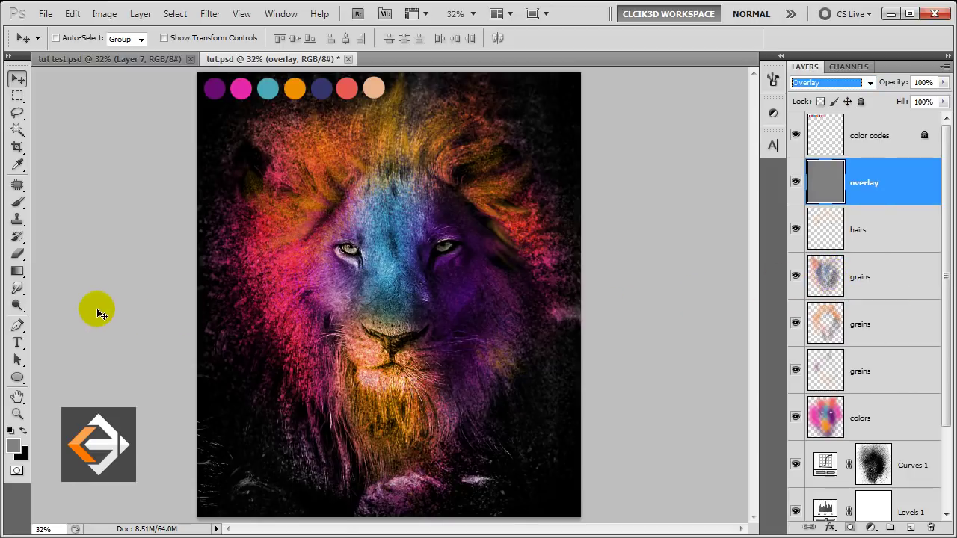
# With the Dodge Tool at Midtones 41%, brighten the mane strands above the forehead.
pyautogui.click(17, 305)
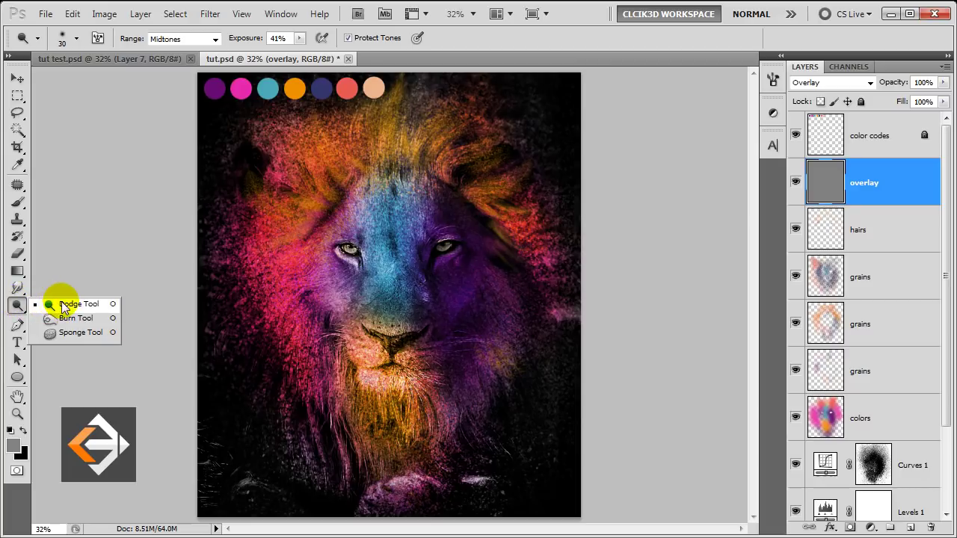
pyautogui.click(346, 258)
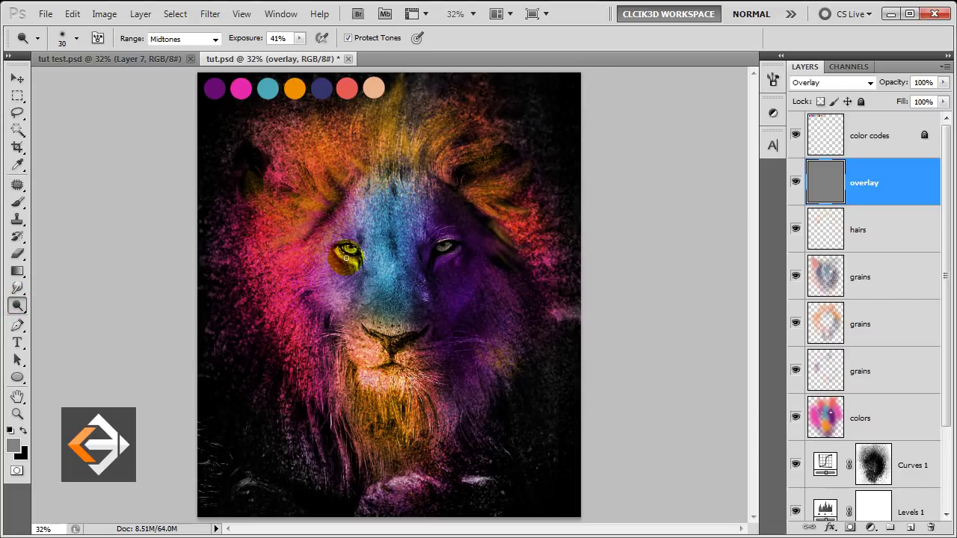
pyautogui.press(']')
pyautogui.press('[')
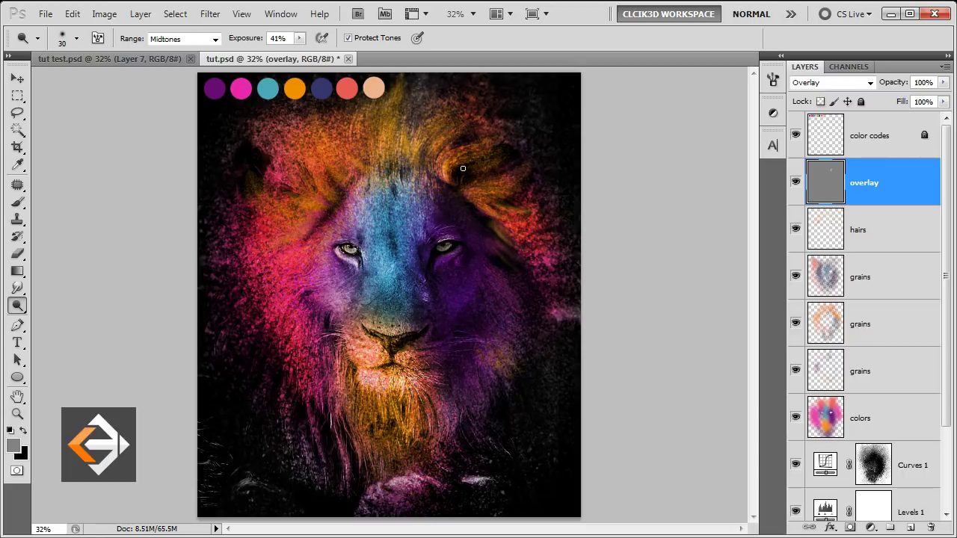
pyautogui.moveTo(439, 172)
pyautogui.mouseDown()
pyautogui.moveTo(422, 184)
pyautogui.moveTo(464, 124)
pyautogui.mouseUp()
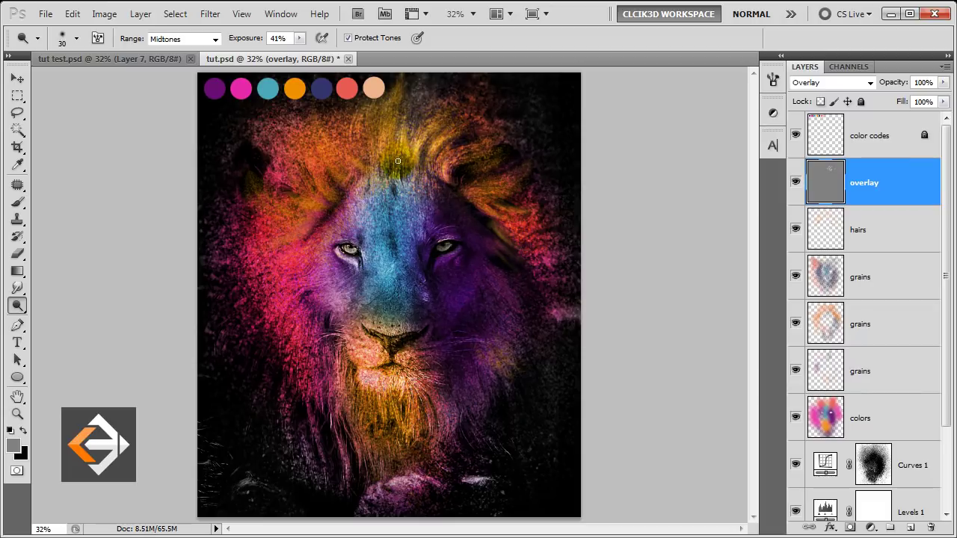
pyautogui.moveTo(397, 156); pyautogui.dragTo(397, 114)
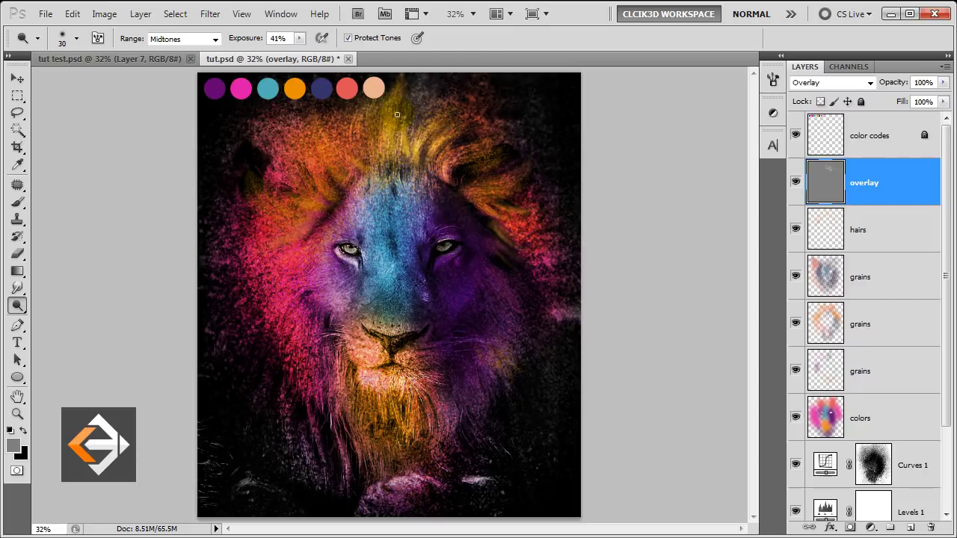
pyautogui.moveTo(375, 184); pyautogui.dragTo(377, 120)
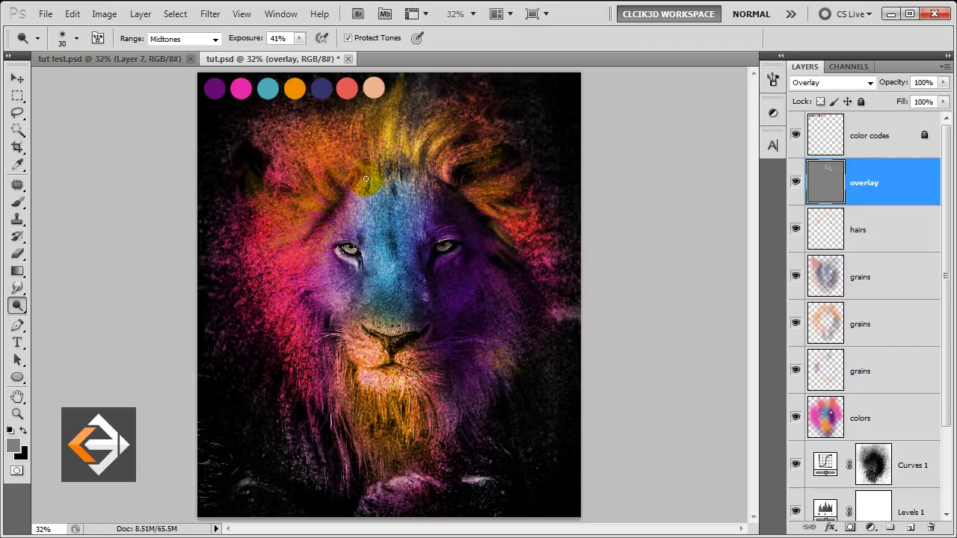
pyautogui.moveTo(366, 185); pyautogui.dragTo(373, 158)
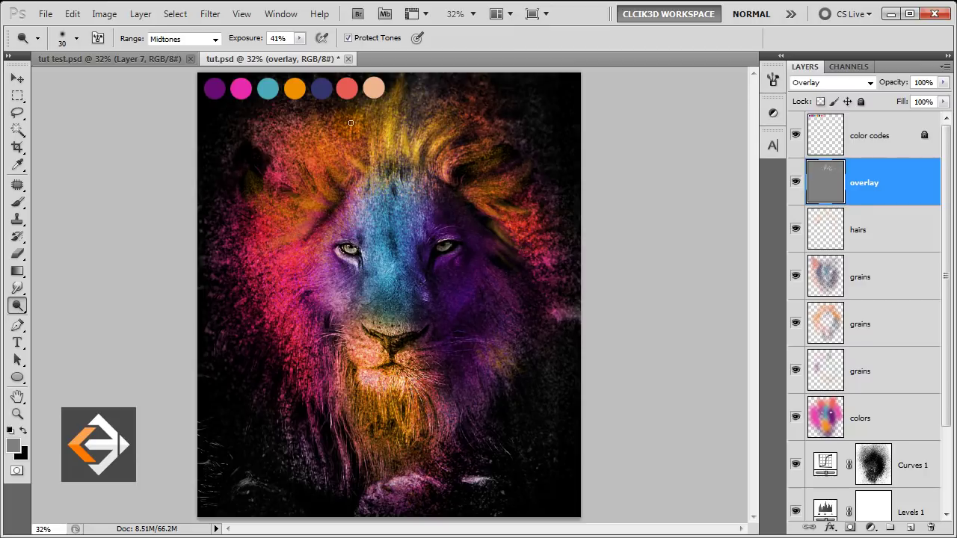
pyautogui.moveTo(365, 99); pyautogui.dragTo(369, 110)
pyautogui.moveTo(345, 181); pyautogui.dragTo(329, 133)
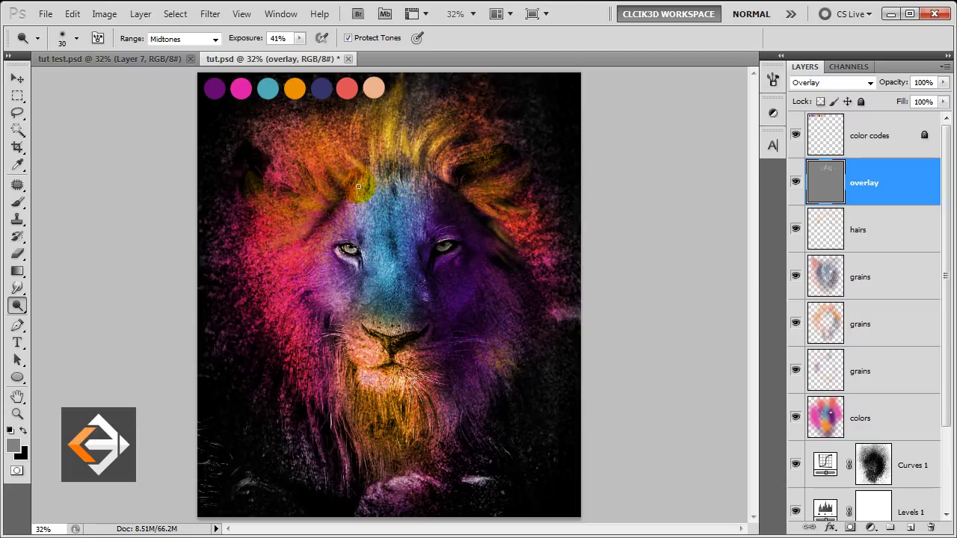
pyautogui.moveTo(349, 221)
pyautogui.mouseDown()
pyautogui.moveTo(335, 200)
pyautogui.moveTo(330, 214)
pyautogui.mouseUp()
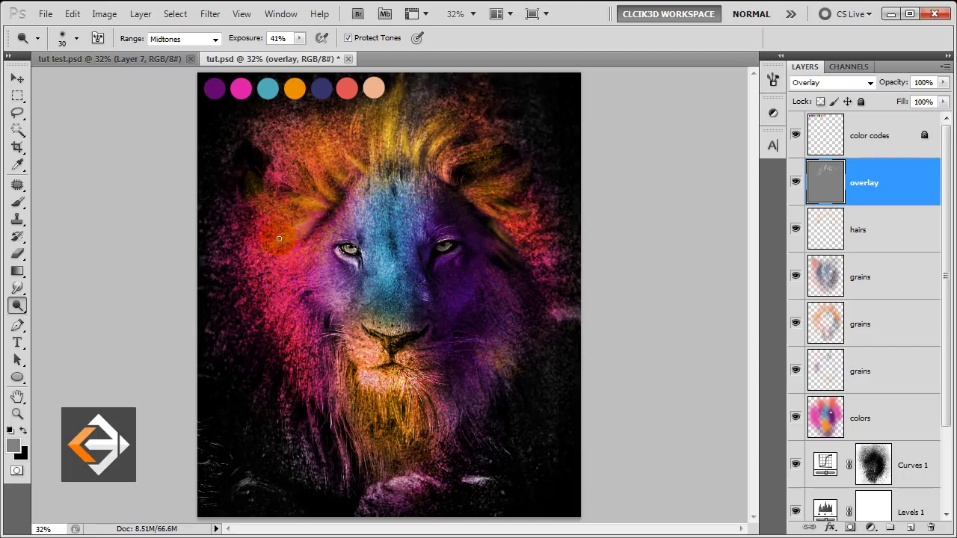
pyautogui.moveTo(468, 202); pyautogui.dragTo(493, 193)
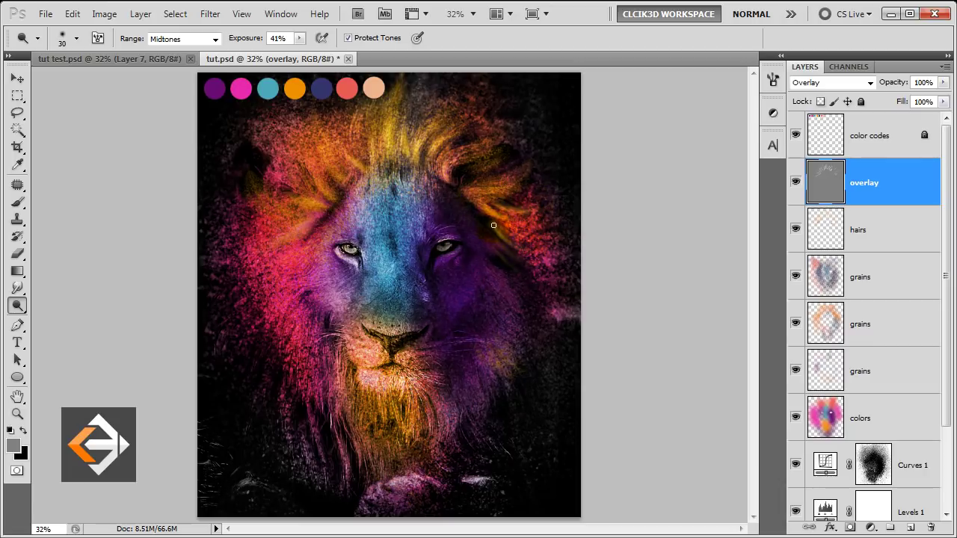
# Dodge the forehead, the area between the eyes, and both of the lion's eyes.
pyautogui.press(']')
pyautogui.press(']')
pyautogui.click(403, 189)
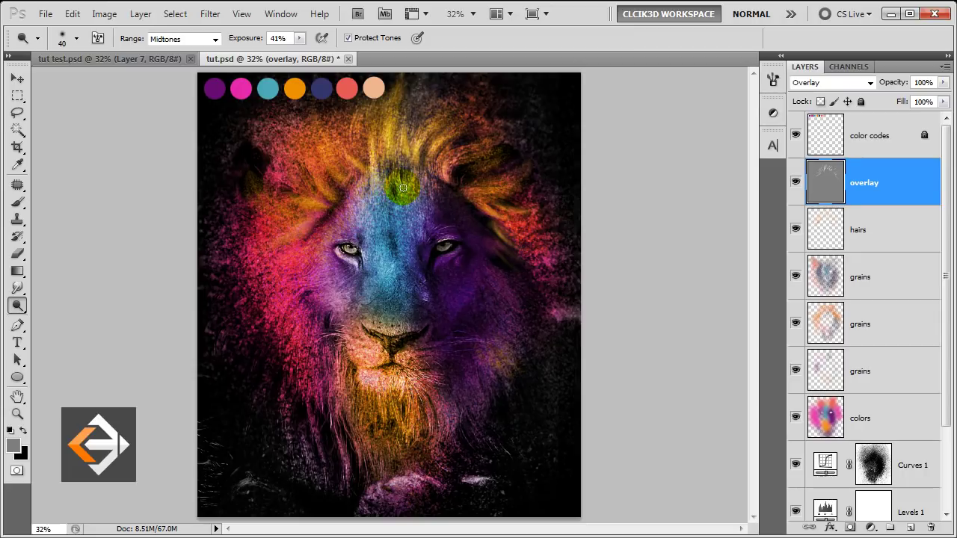
pyautogui.press('[')
pyautogui.press('[')
pyautogui.click(347, 247)
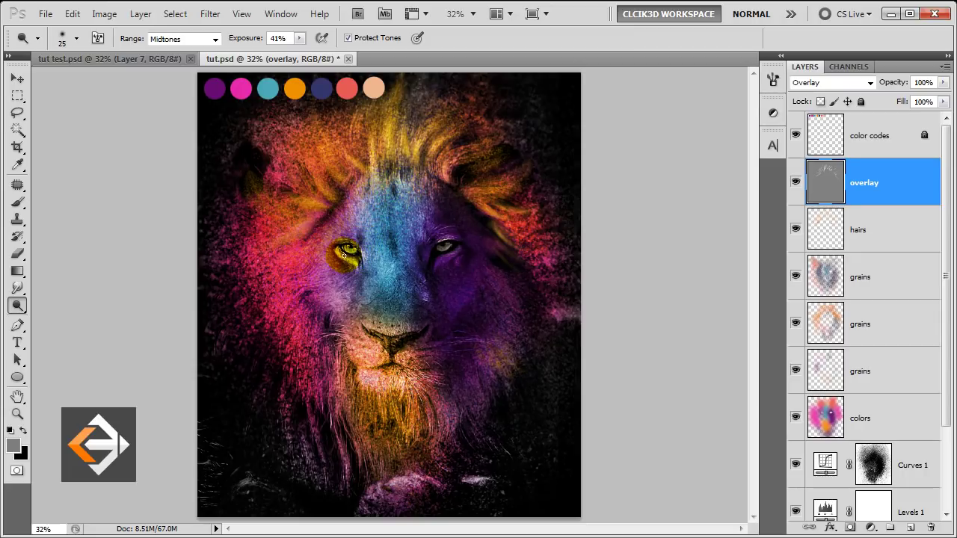
pyautogui.moveTo(349, 264)
pyautogui.mouseDown()
pyautogui.moveTo(412, 282)
pyautogui.moveTo(449, 263)
pyautogui.mouseUp()
pyautogui.press(']')
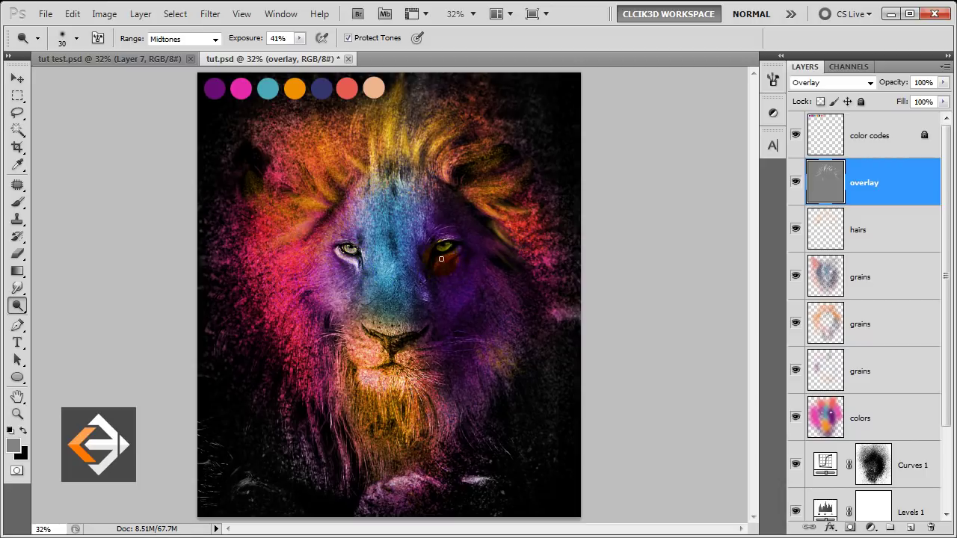
pyautogui.press('[')
pyautogui.click(435, 246)
pyautogui.moveTo(439, 247); pyautogui.dragTo(437, 253)
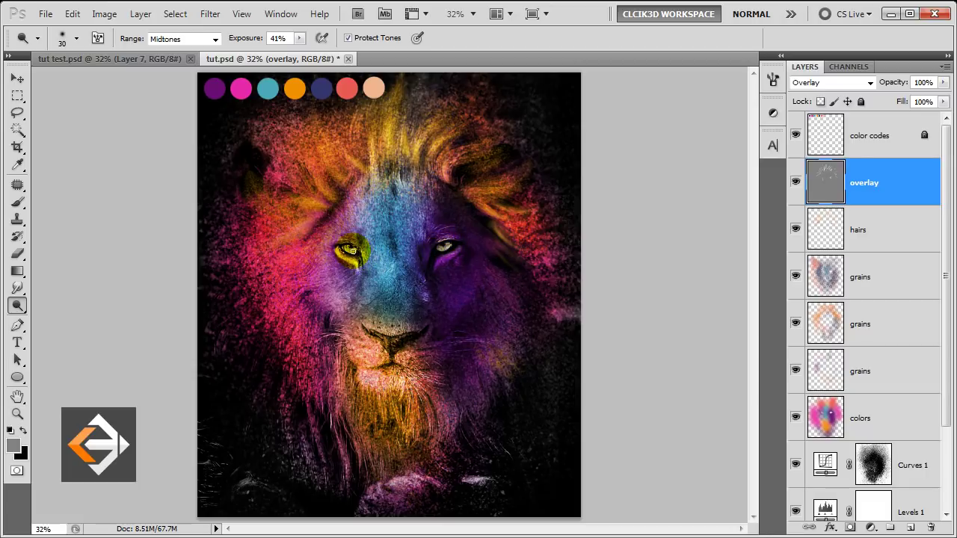
pyautogui.moveTo(353, 251); pyautogui.dragTo(357, 258)
# Lighten the nose, muzzle and chin to a brighter yellow-orange.
pyautogui.moveTo(393, 330)
pyautogui.mouseDown()
pyautogui.moveTo(359, 322)
pyautogui.moveTo(419, 326)
pyautogui.moveTo(370, 323)
pyautogui.moveTo(410, 316)
pyautogui.moveTo(371, 310)
pyautogui.mouseUp()
pyautogui.press(']')
pyautogui.press(']')
pyautogui.press(']')
pyautogui.press(']')
pyautogui.press(']')
pyautogui.press('[')
pyautogui.press('[')
pyautogui.moveTo(374, 357)
pyautogui.mouseDown()
pyautogui.moveTo(351, 367)
pyautogui.moveTo(416, 369)
pyautogui.mouseUp()
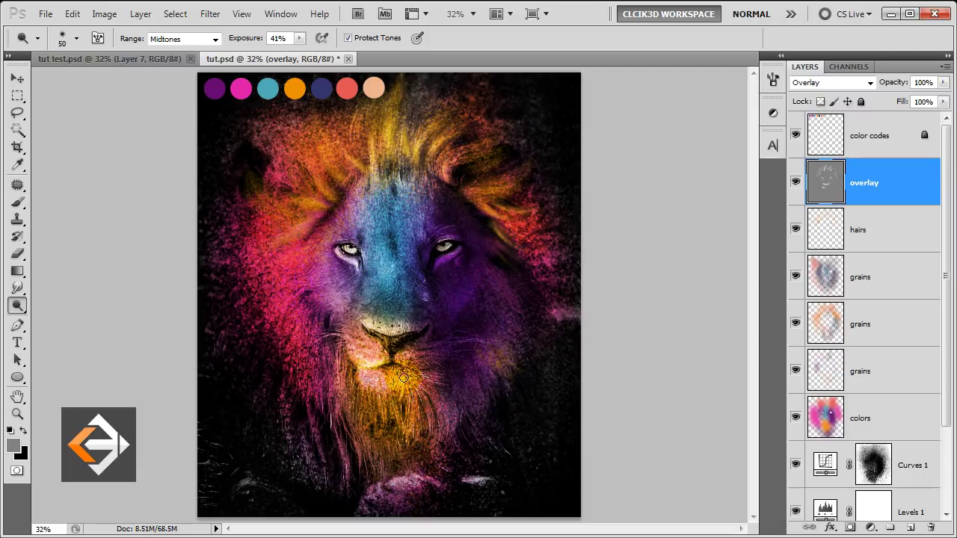
pyautogui.moveTo(399, 359); pyautogui.dragTo(408, 369)
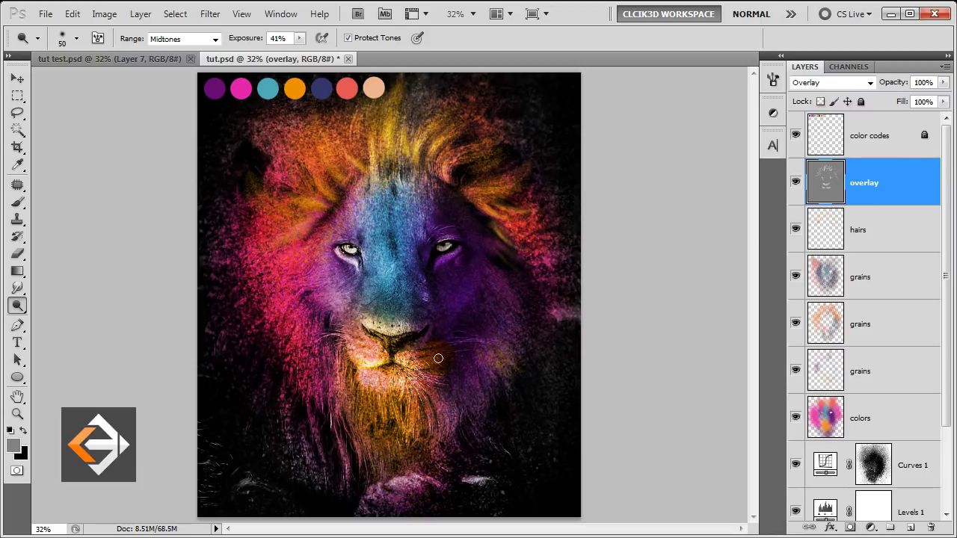
pyautogui.moveTo(417, 366); pyautogui.dragTo(384, 382)
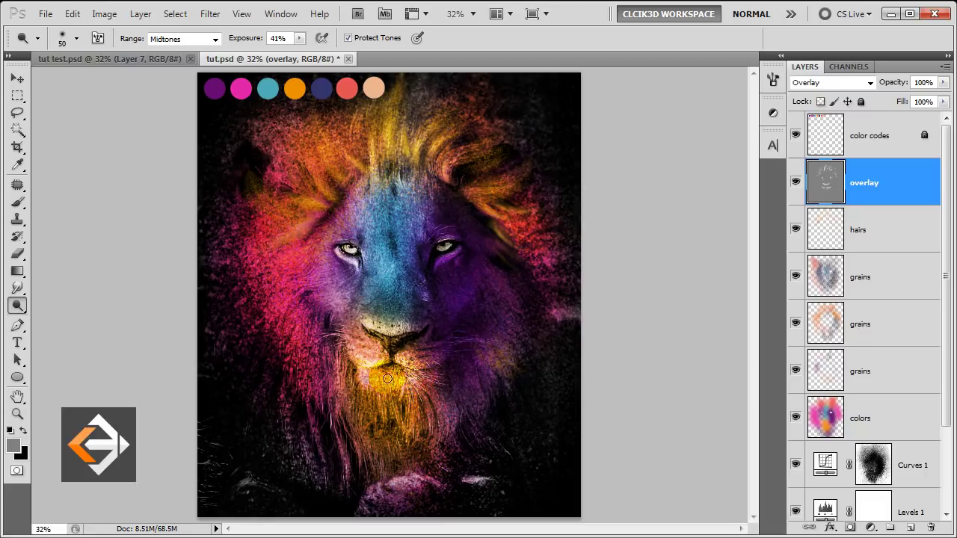
pyautogui.press('[')
pyautogui.rightClick(18, 307)
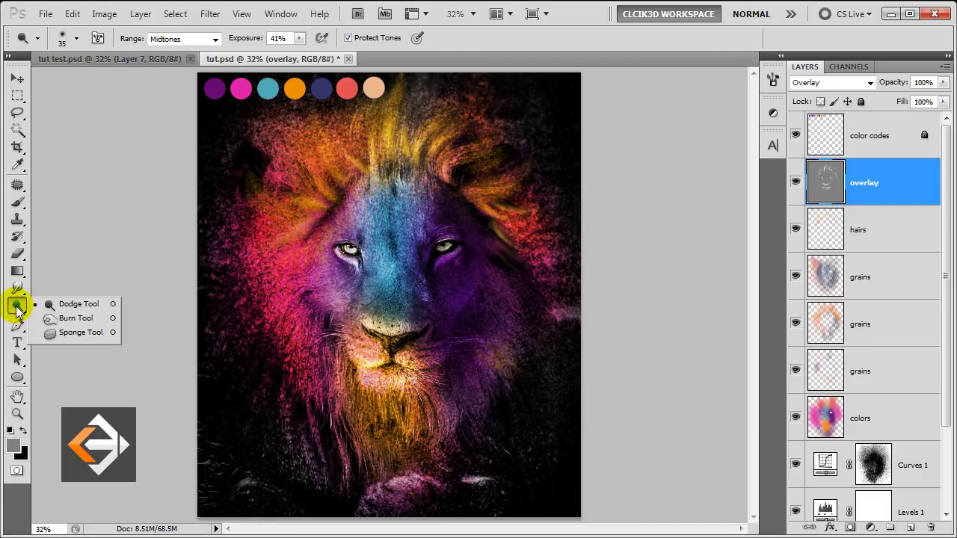
# Burn at 30% exposure along the nose, under the right eye and over the nose bridge.
pyautogui.click(75, 318)
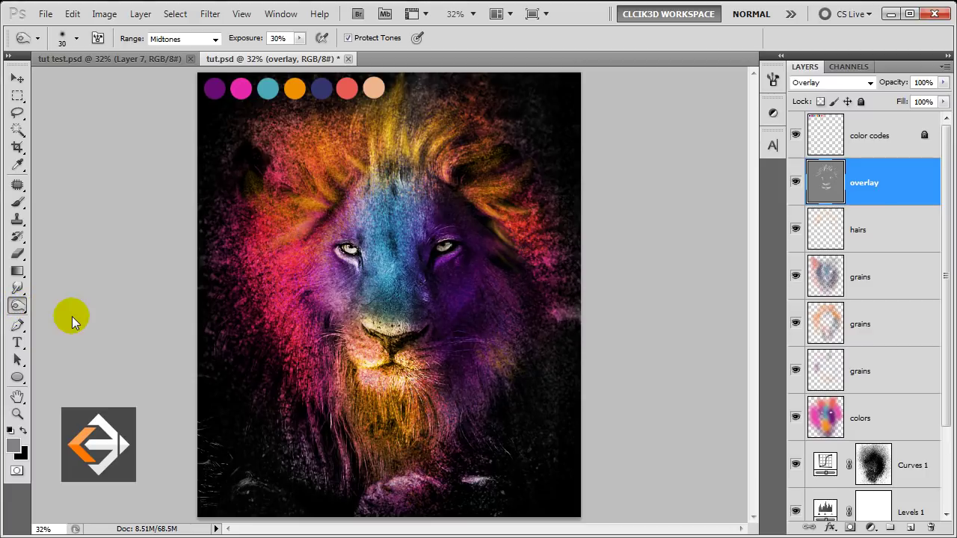
pyautogui.press(']')
pyautogui.moveTo(370, 331)
pyautogui.mouseDown()
pyautogui.moveTo(391, 347)
pyautogui.moveTo(362, 370)
pyautogui.moveTo(439, 367)
pyautogui.mouseUp()
pyautogui.press('[')
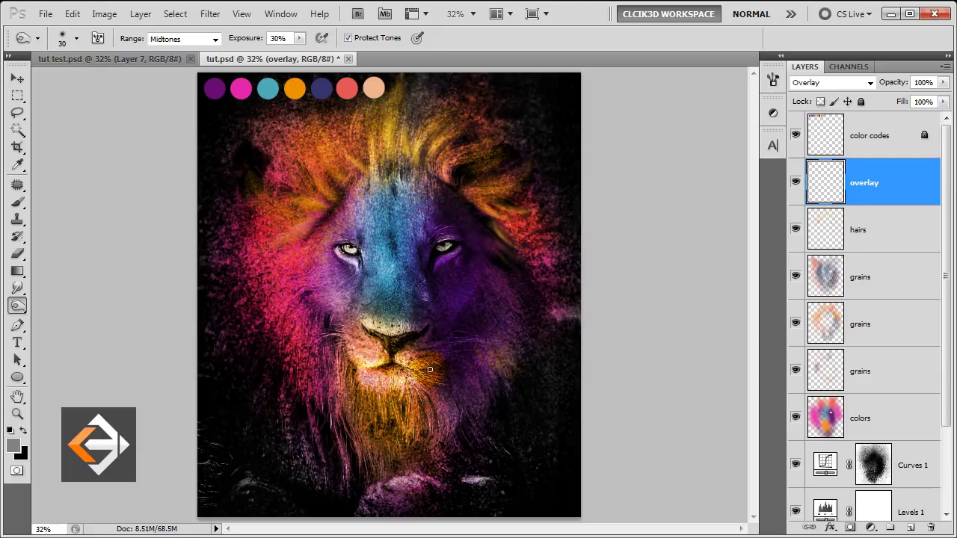
pyautogui.moveTo(432, 283); pyautogui.dragTo(427, 267)
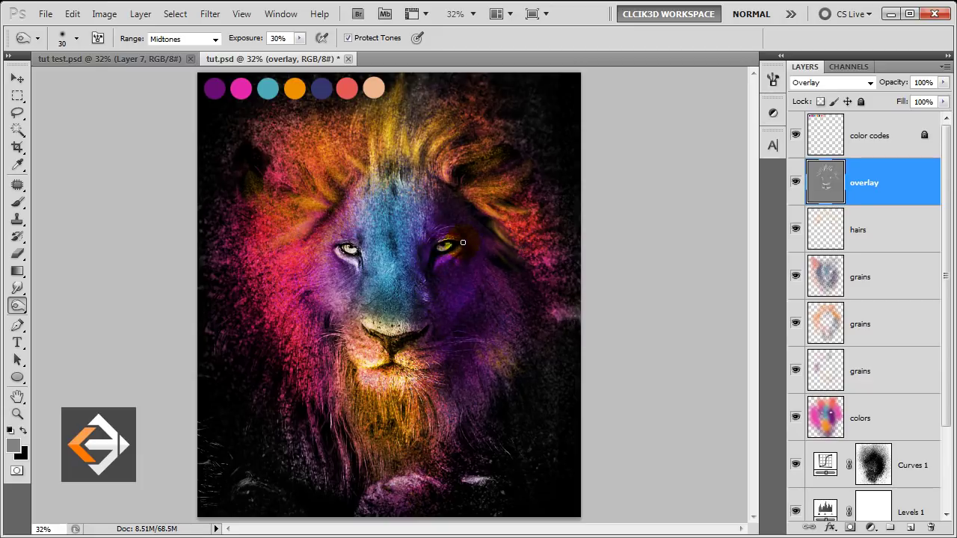
pyautogui.moveTo(348, 254); pyautogui.dragTo(358, 259)
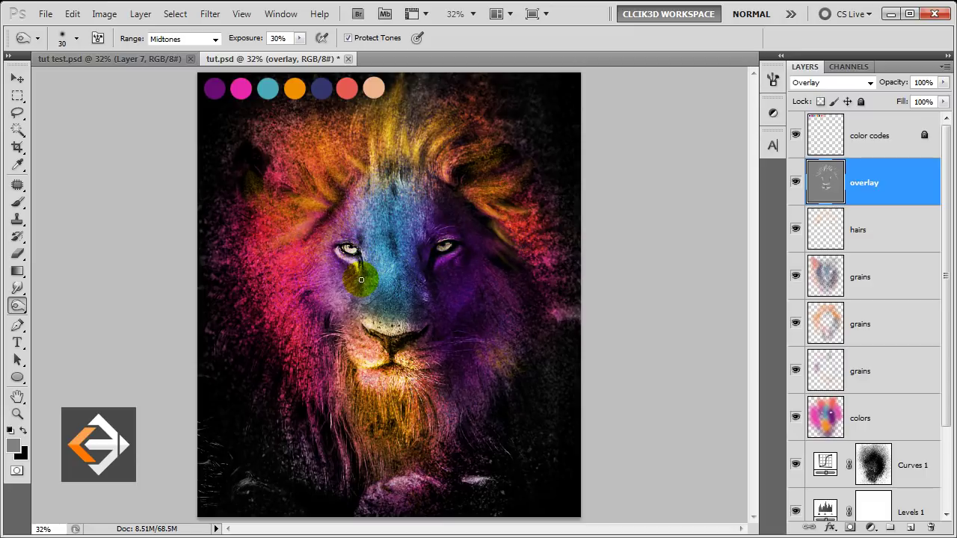
pyautogui.hotkey('ctrl', 'z')
pyautogui.moveTo(389, 317); pyautogui.dragTo(397, 289)
pyautogui.press('v')
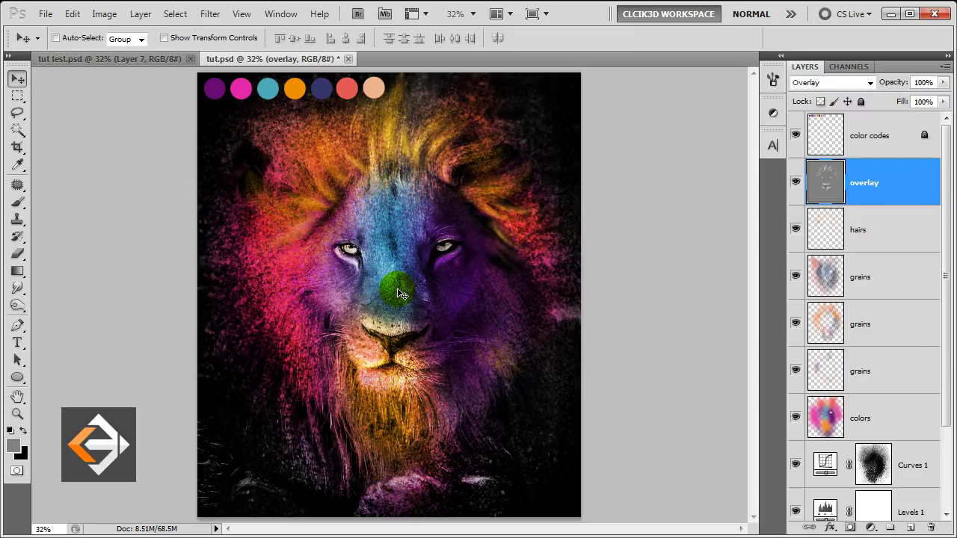
pyautogui.click(899, 186)
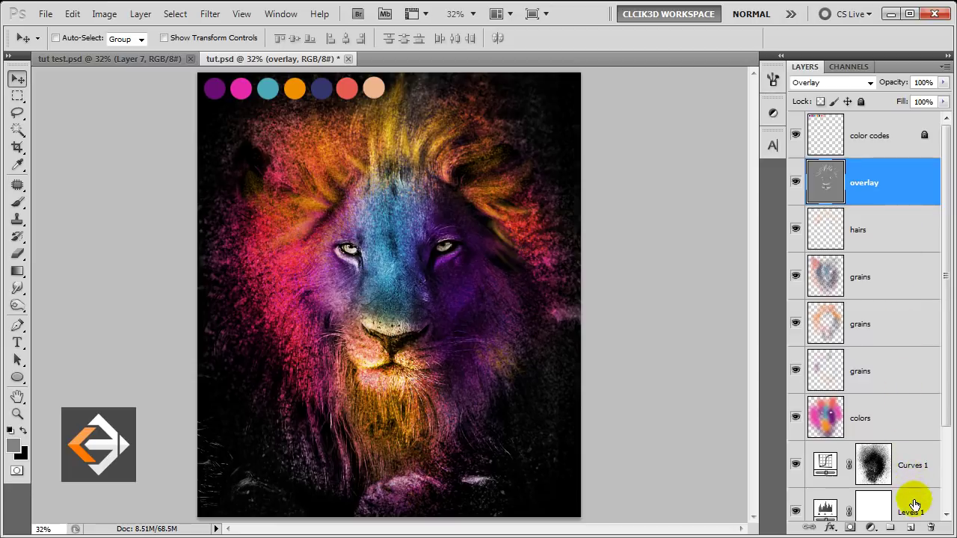
# Create a 'particles' layer above overlay, blended as Linear Dodge (Add).
pyautogui.click(913, 529)
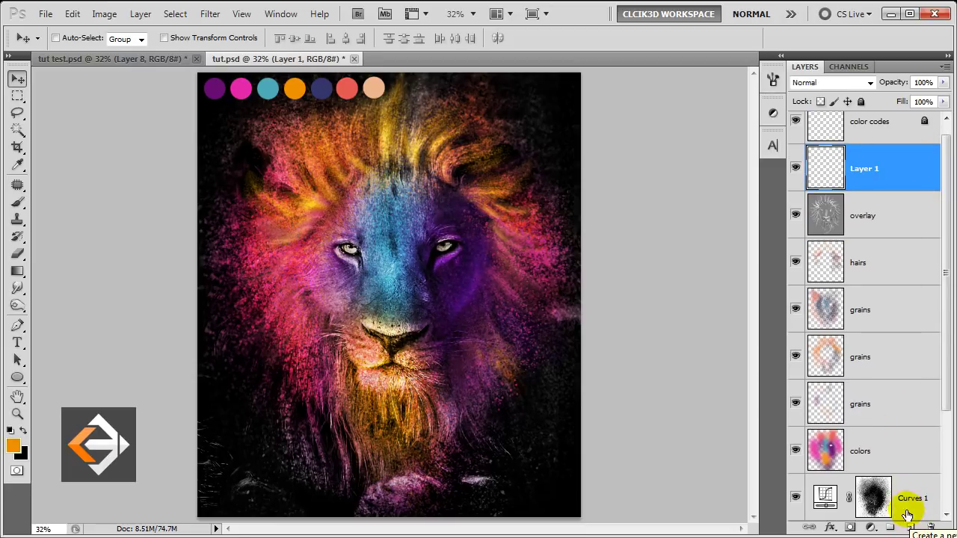
pyautogui.click(874, 198)
pyautogui.doubleClick(866, 168)
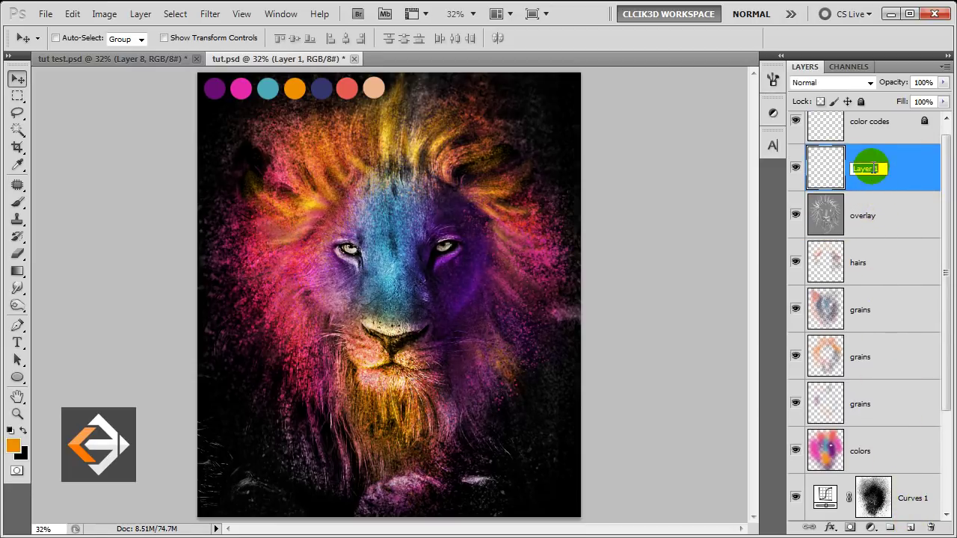
pyautogui.write('partic')
pyautogui.write('les')
pyautogui.click(870, 170)
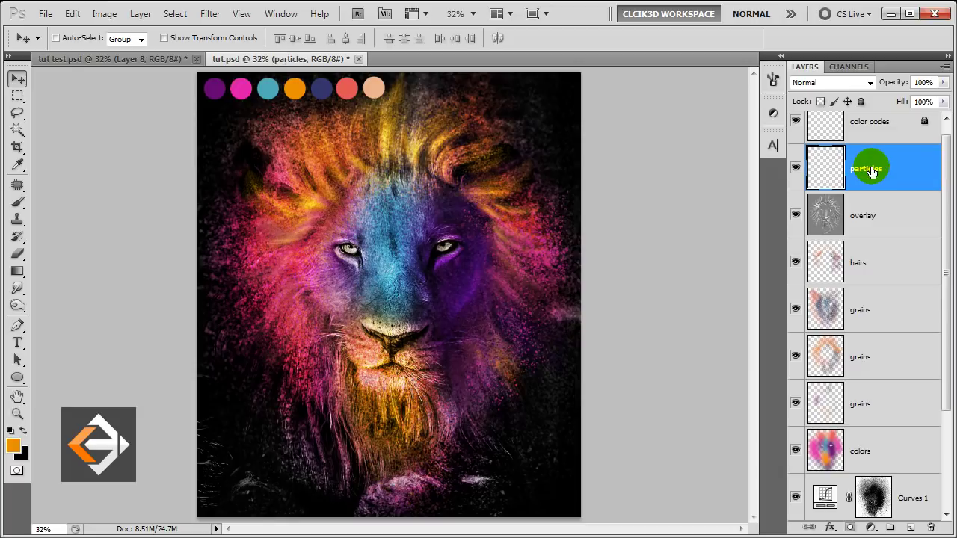
pyautogui.click(846, 83)
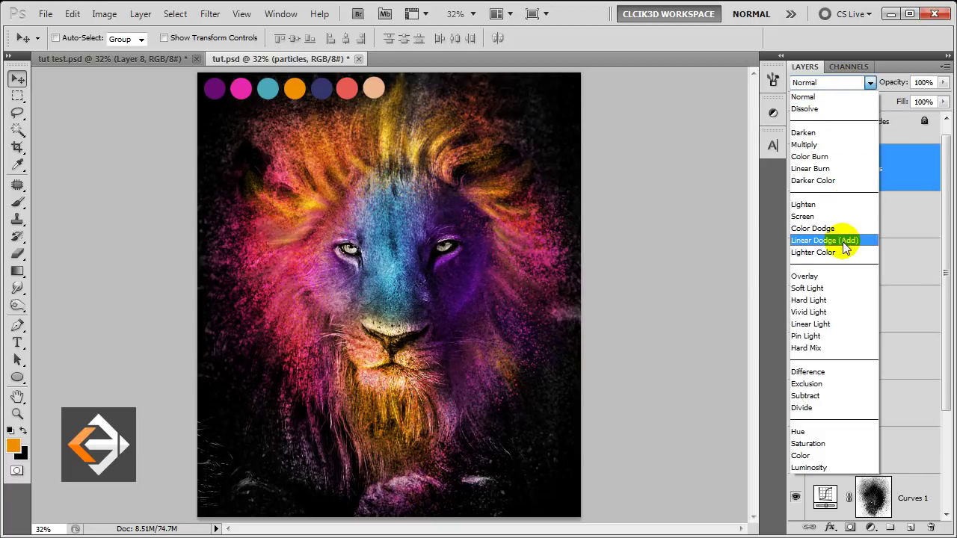
pyautogui.click(843, 241)
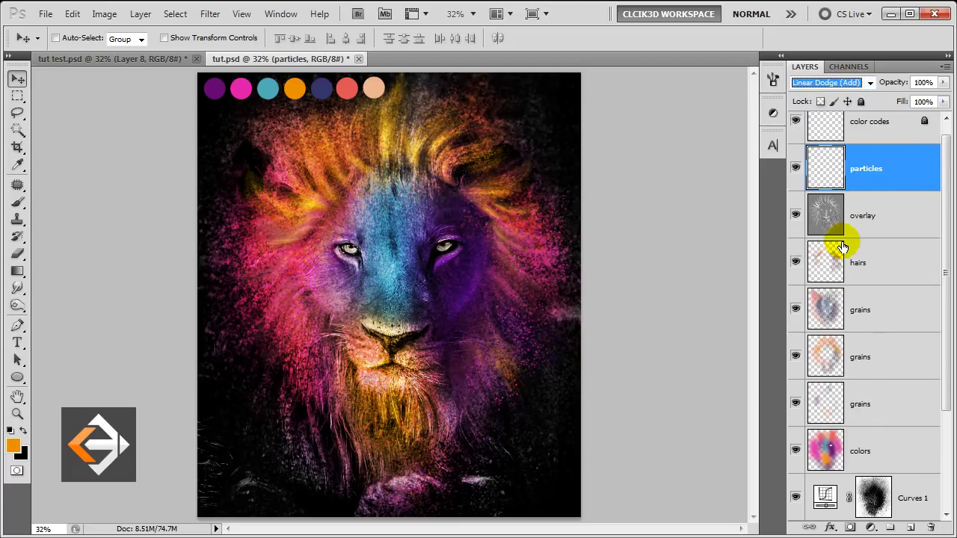
pyautogui.click(18, 200)
pyautogui.rightClick(228, 140)
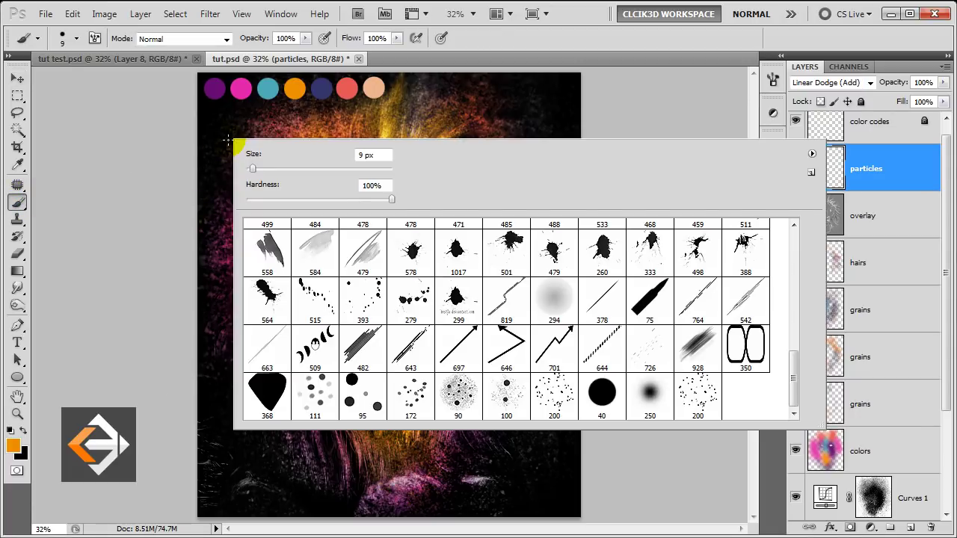
# Choose the 40 px hard round tip and set Size Jitter 100%, Fade 25, Minimum Diameter 6%.
pyautogui.doubleClick(607, 406)
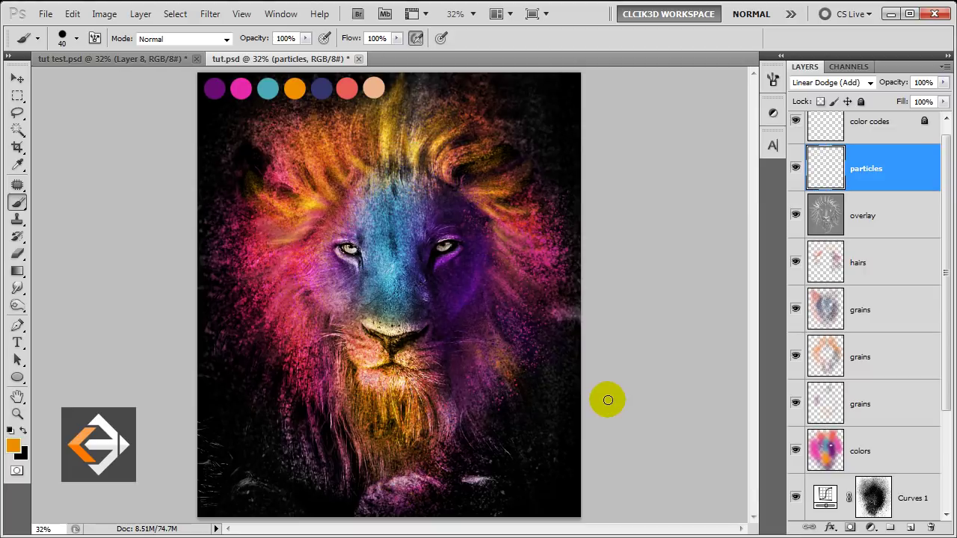
pyautogui.click(773, 81)
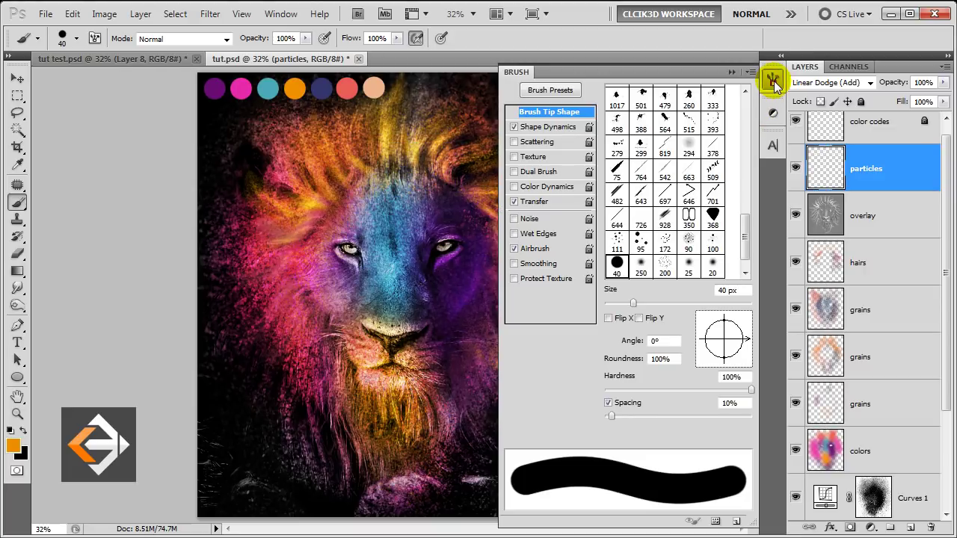
pyautogui.click(514, 202)
pyautogui.click(514, 249)
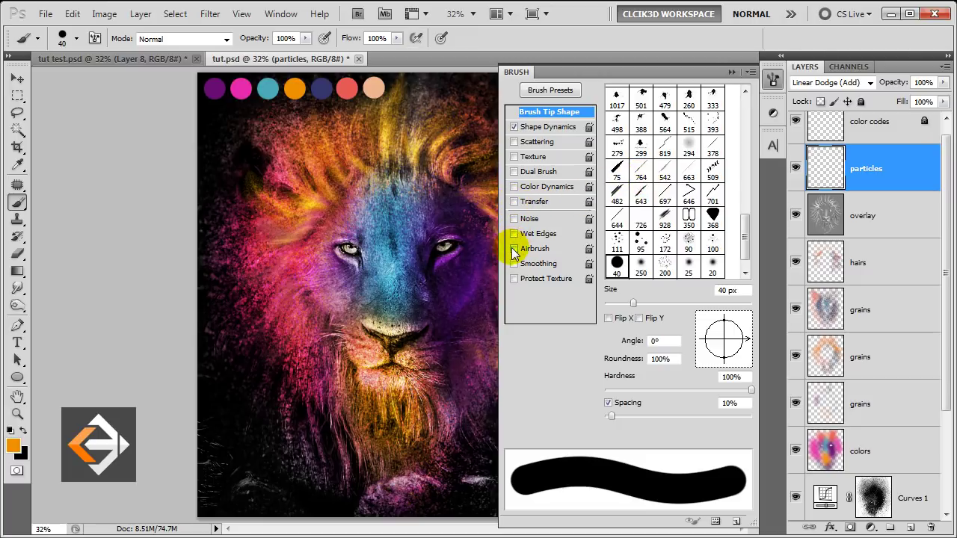
pyautogui.click(554, 127)
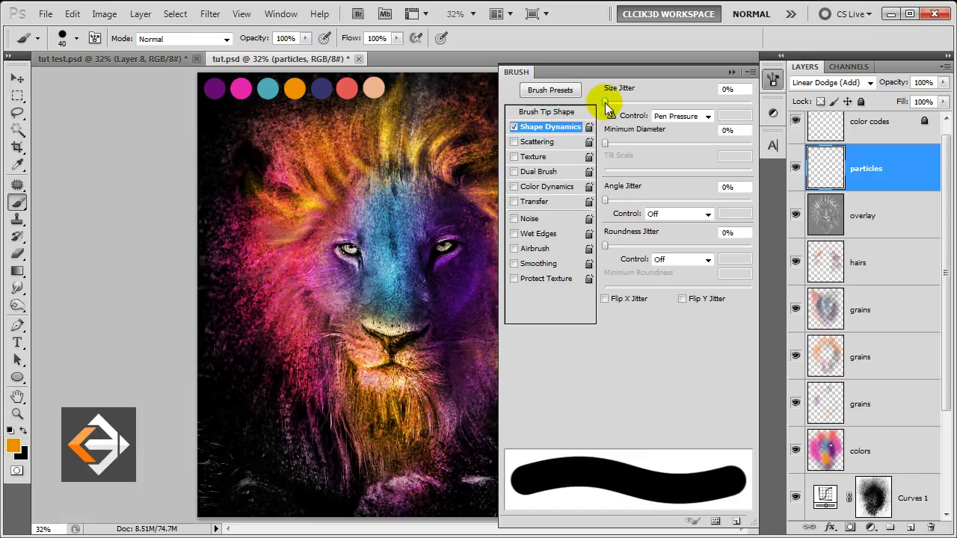
pyautogui.moveTo(605, 102); pyautogui.dragTo(766, 105)
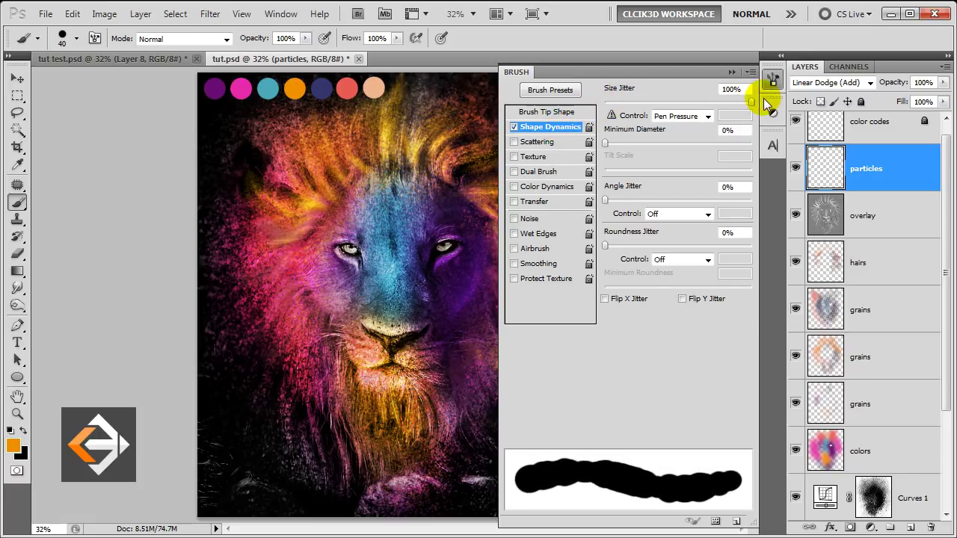
pyautogui.click(694, 119)
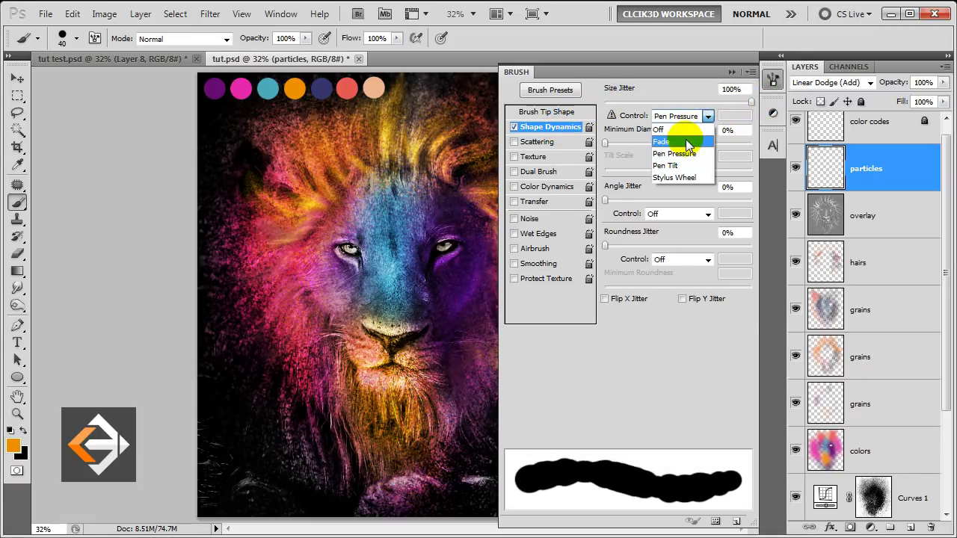
pyautogui.click(685, 141)
pyautogui.click(724, 131)
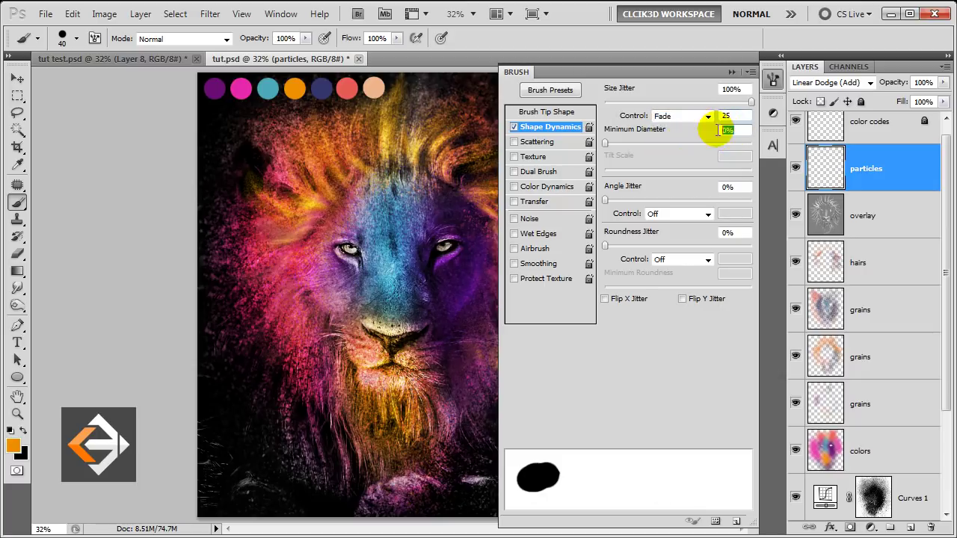
pyautogui.write('6')
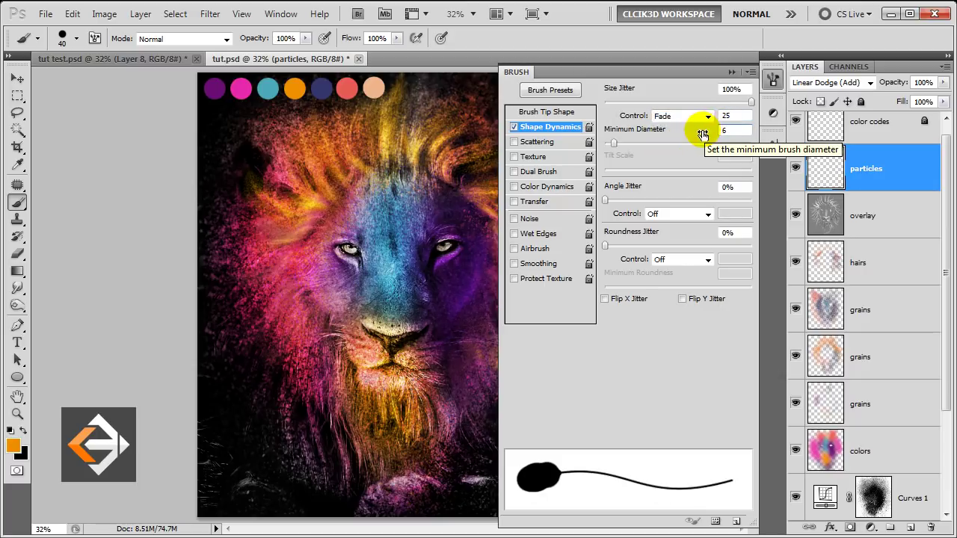
# Enable Scattering, set the brush spacing to 190%, and collapse the Brush panel.
pyautogui.click(562, 143)
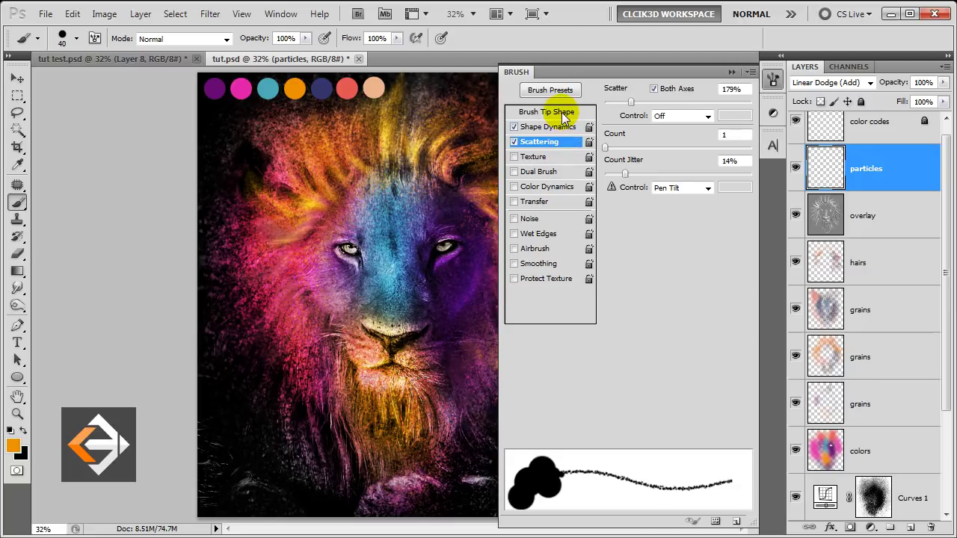
pyautogui.click(562, 112)
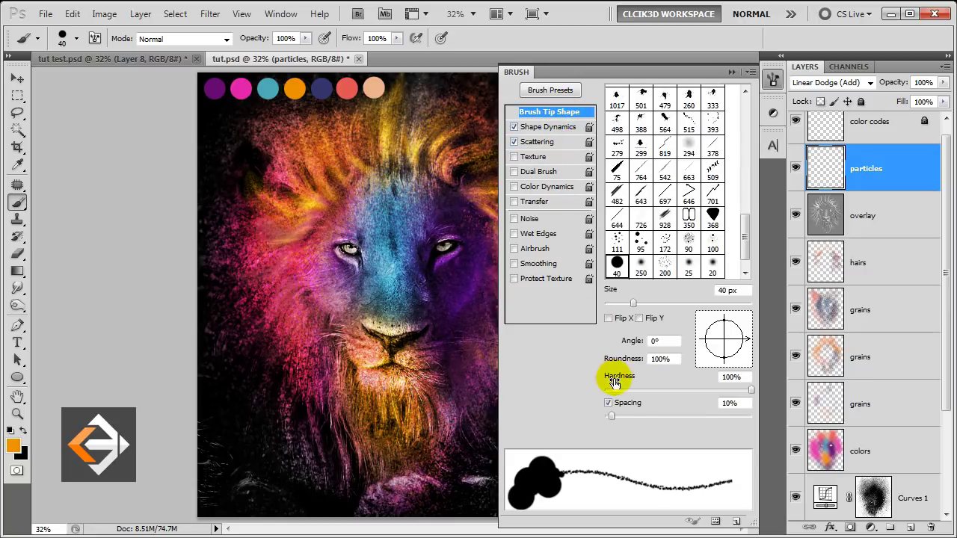
pyautogui.moveTo(736, 405); pyautogui.dragTo(703, 407)
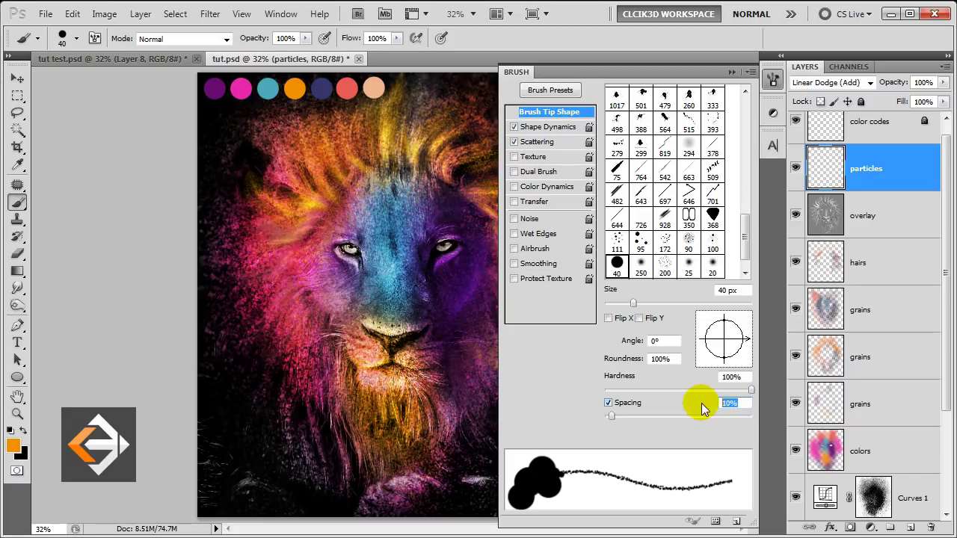
pyautogui.write('190')
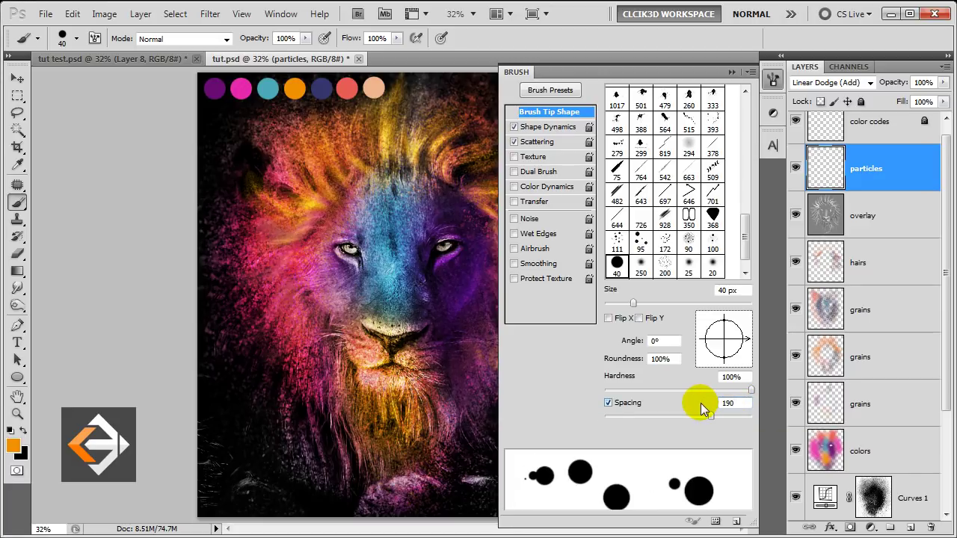
pyautogui.press('Return')
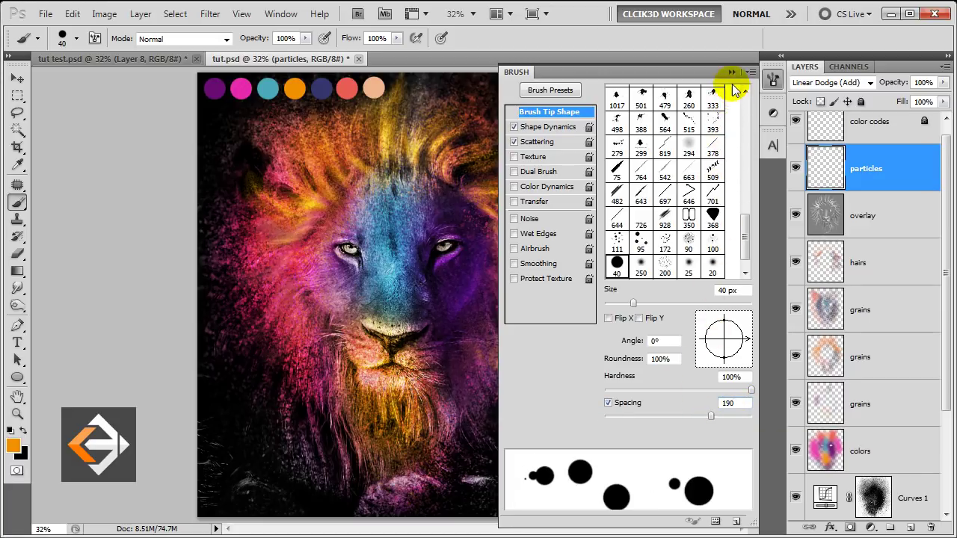
pyautogui.click(732, 72)
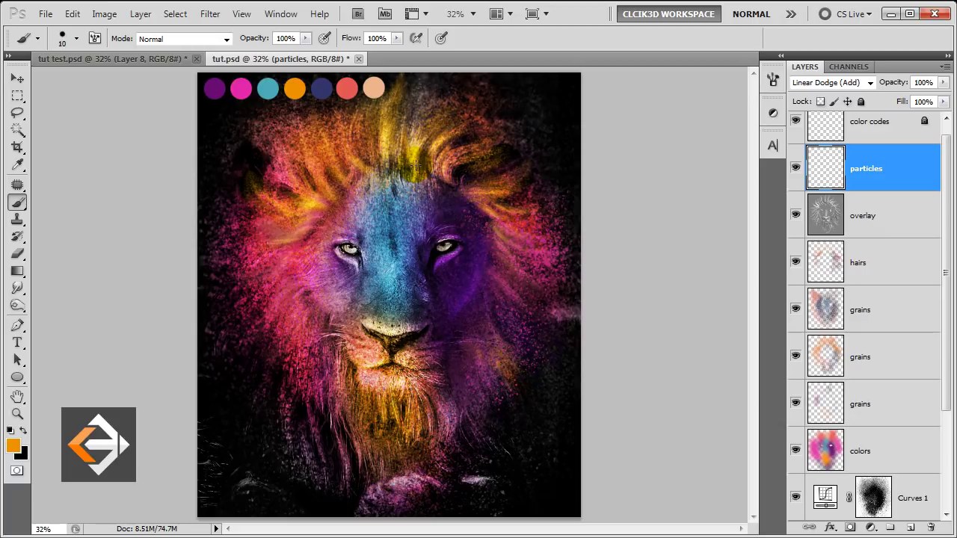
# Paint yellow particle-dot strands over the upper mane, forehead and right mane, plus a red-orange glow spot.
pyautogui.moveTo(416, 165); pyautogui.dragTo(452, 146)
pyautogui.press('[')
pyautogui.moveTo(402, 166)
pyautogui.mouseDown()
pyautogui.moveTo(390, 175)
pyautogui.moveTo(394, 128)
pyautogui.mouseUp()
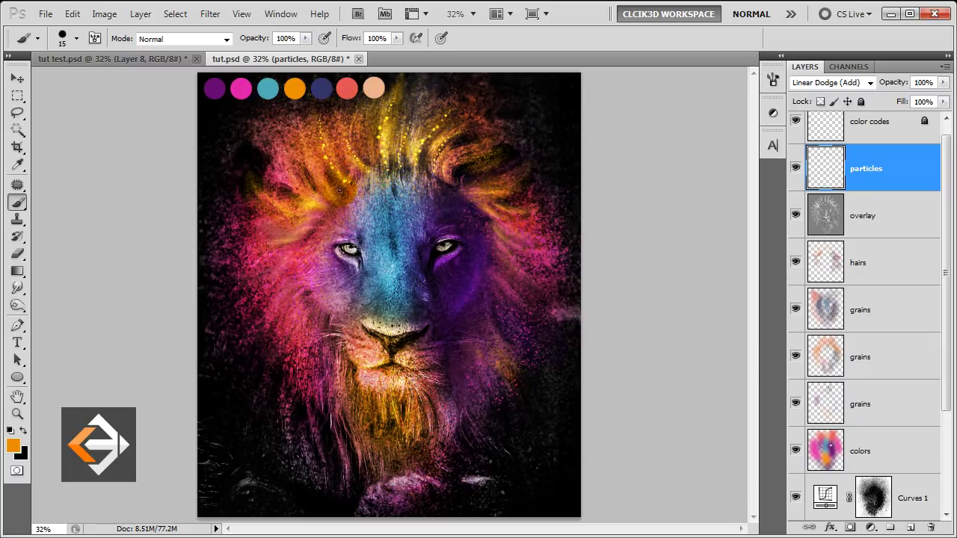
pyautogui.moveTo(350, 199); pyautogui.dragTo(320, 170)
pyautogui.moveTo(488, 225); pyautogui.dragTo(527, 249)
pyautogui.click(554, 258)
# Sample teal and paint dots along the right and left mane and lower beard, adding orange glow dabs.
pyautogui.keyDown('alt'); pyautogui.click(267, 89); pyautogui.keyUp('alt')
pyautogui.moveTo(489, 254); pyautogui.dragTo(527, 293)
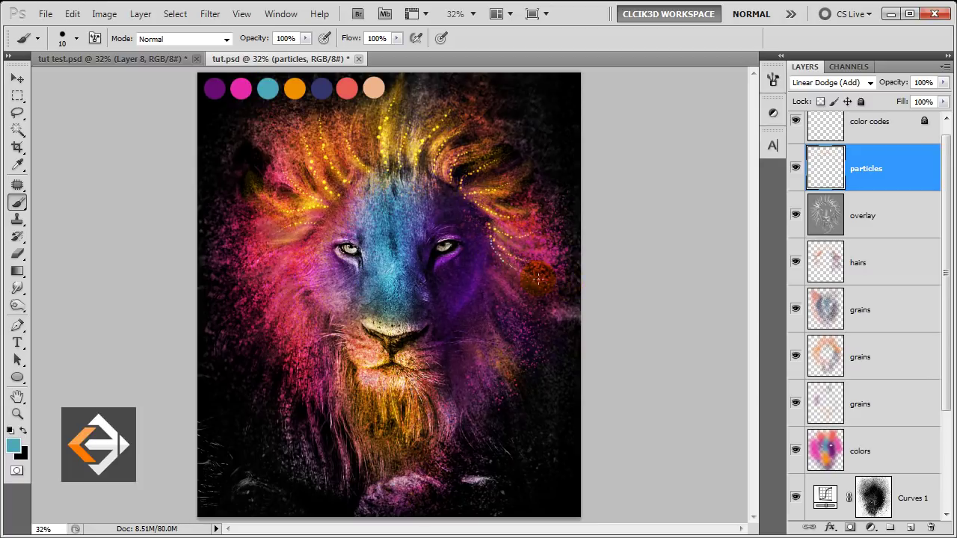
pyautogui.click(284, 265)
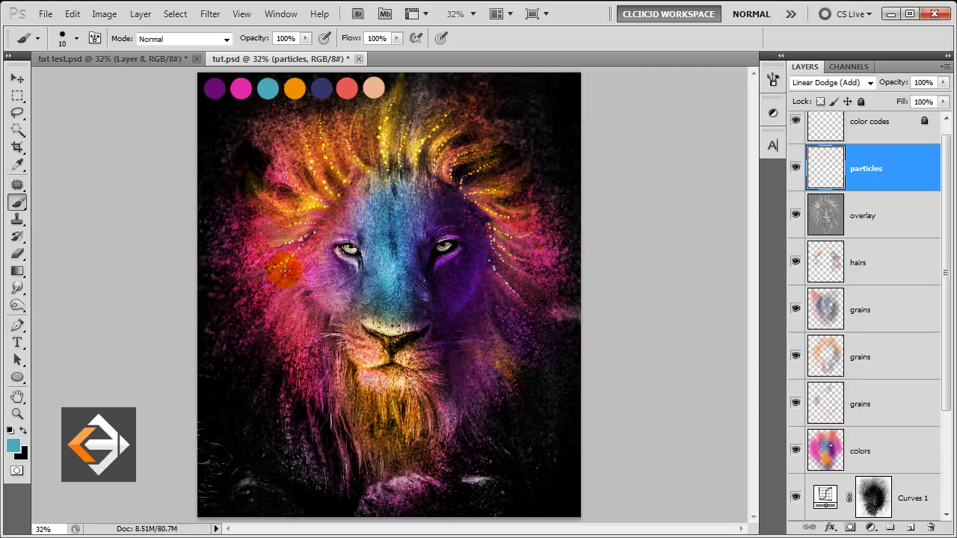
pyautogui.moveTo(284, 271)
pyautogui.mouseDown()
pyautogui.moveTo(284, 293)
pyautogui.moveTo(303, 247)
pyautogui.mouseUp()
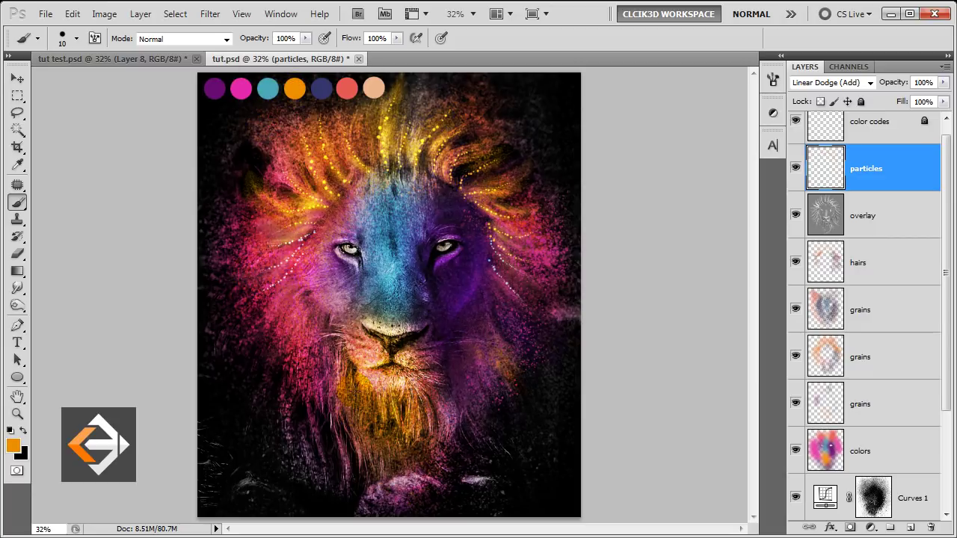
pyautogui.moveTo(392, 402); pyautogui.dragTo(396, 478)
pyautogui.click(376, 482)
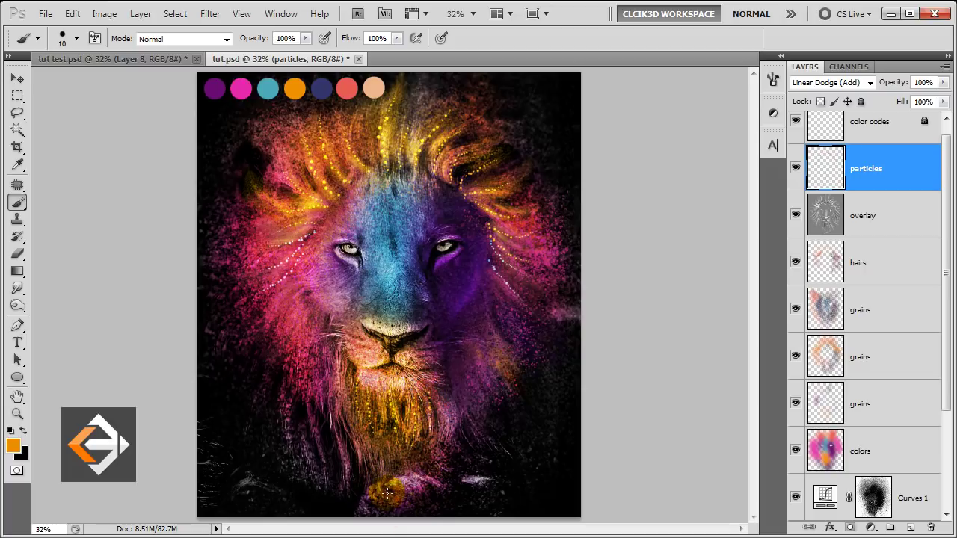
pyautogui.click(323, 382)
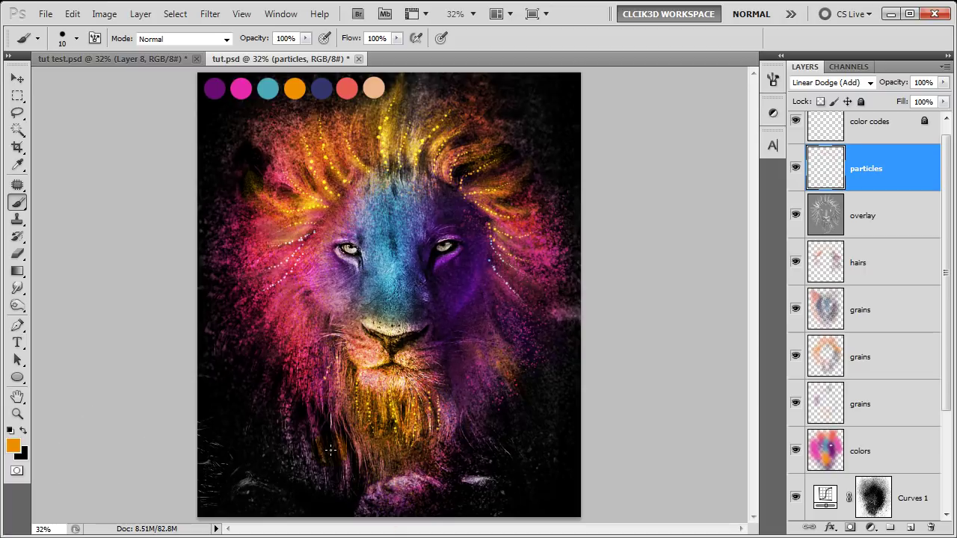
pyautogui.press('v')
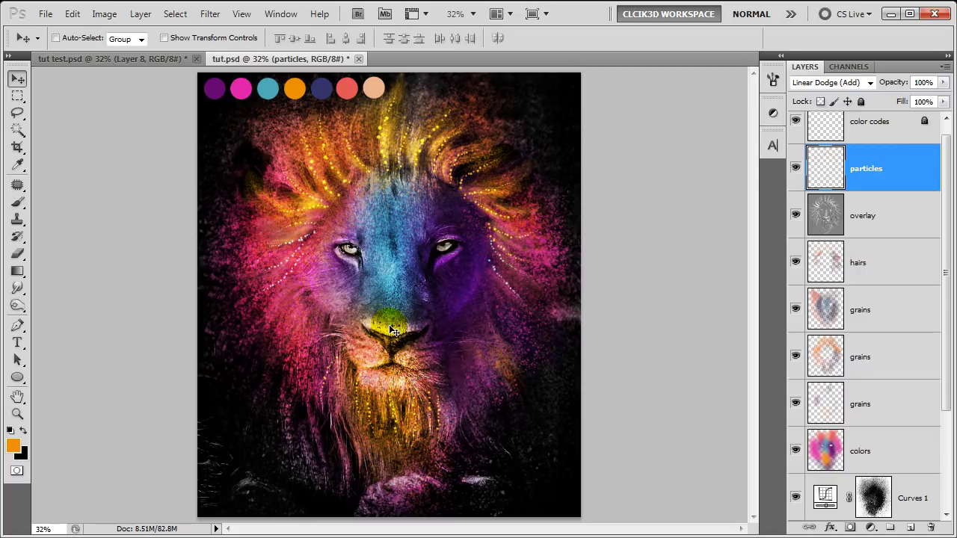
pyautogui.click(873, 177)
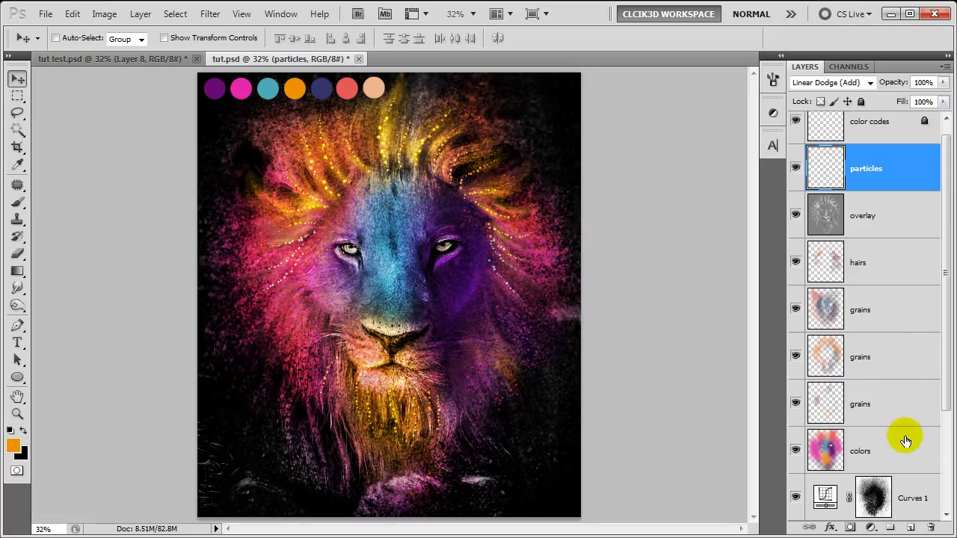
# Add a new layer named 'particles' blended as Linear Dodge (Add).
pyautogui.click(911, 530)
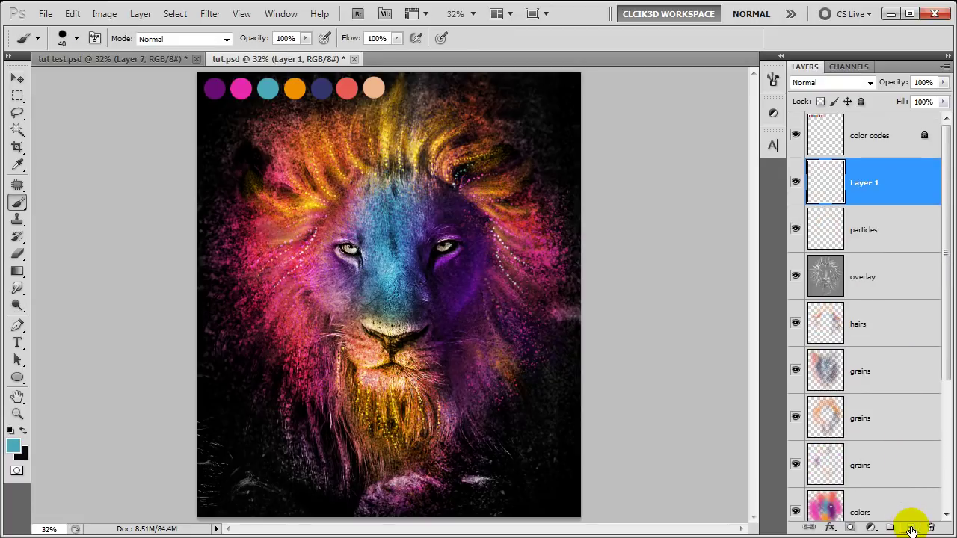
pyautogui.doubleClick(863, 183)
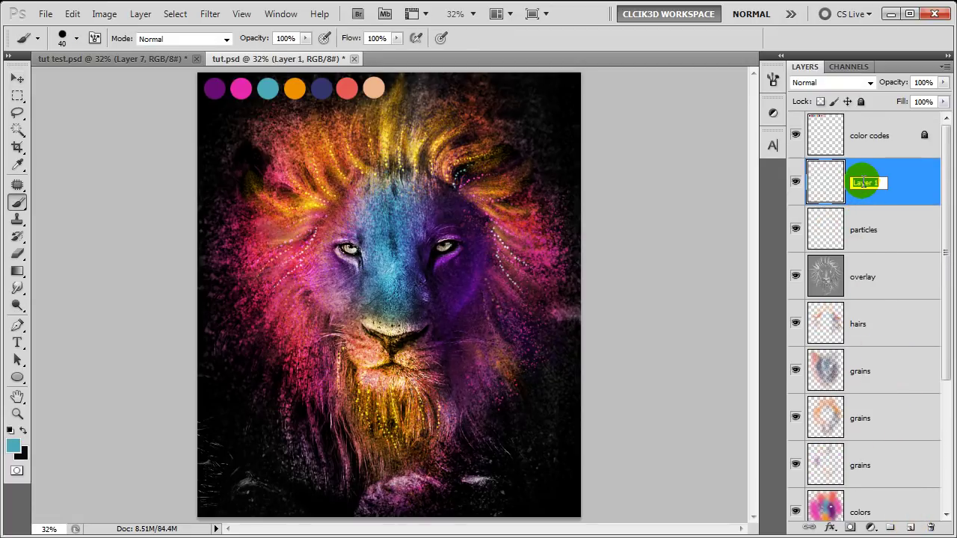
pyautogui.write('partic')
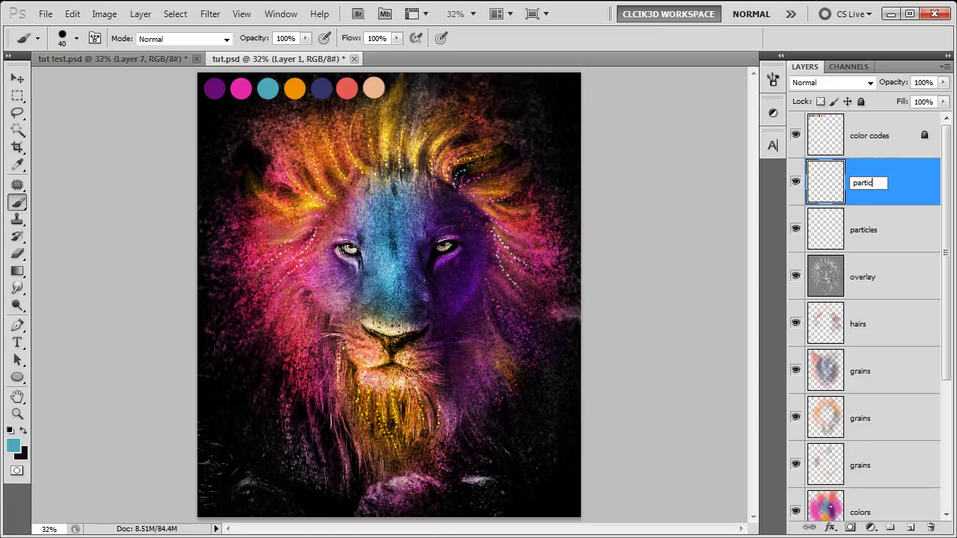
pyautogui.write('les')
pyautogui.click(865, 182)
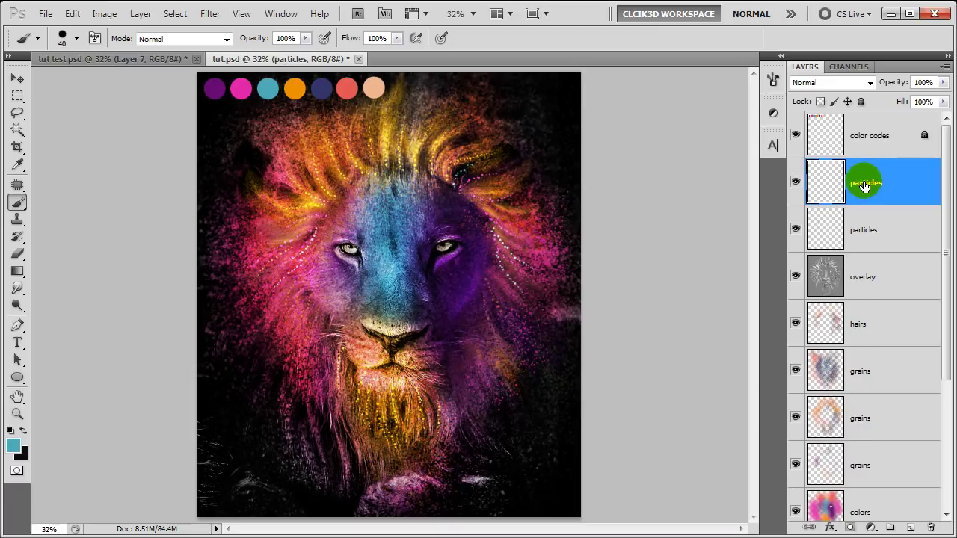
pyautogui.click(849, 83)
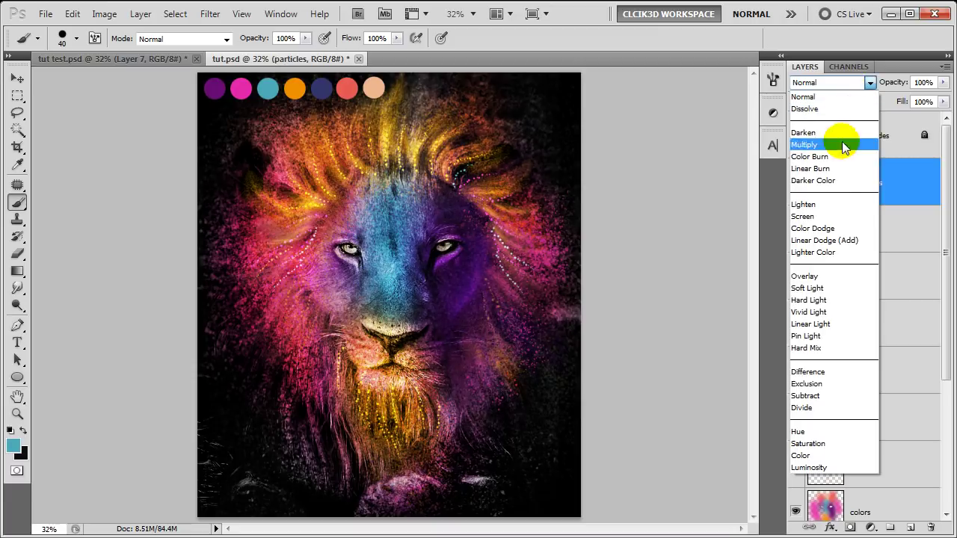
pyautogui.click(838, 240)
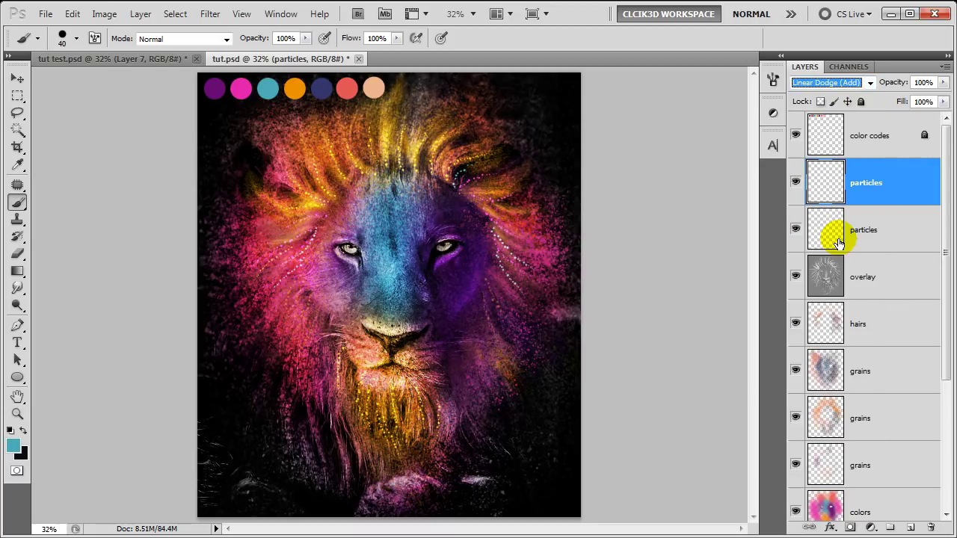
# Paint orange dots on the right mane, salmon-red on the right side, and teal at lower left.
pyautogui.keyDown('alt'); pyautogui.click(299, 89); pyautogui.keyUp('alt')
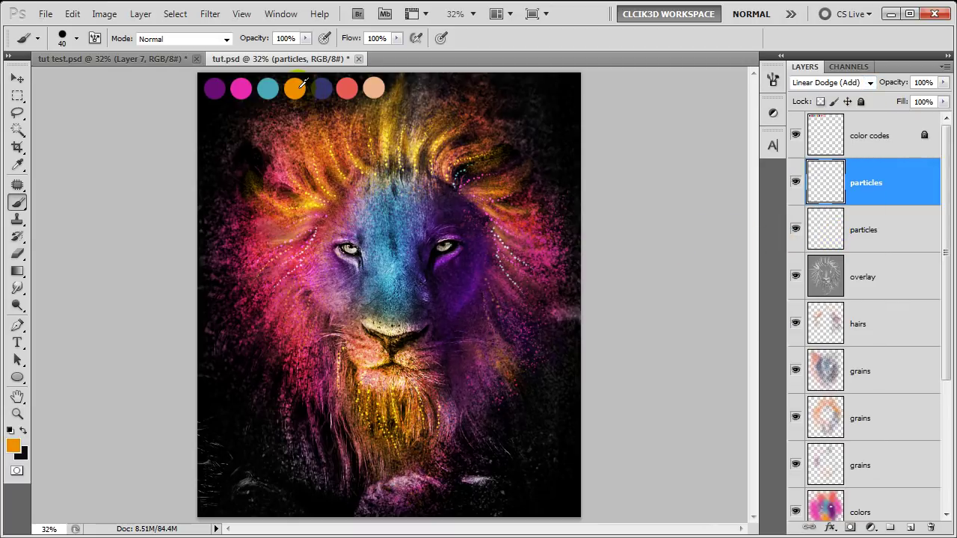
pyautogui.moveTo(516, 239); pyautogui.dragTo(574, 133)
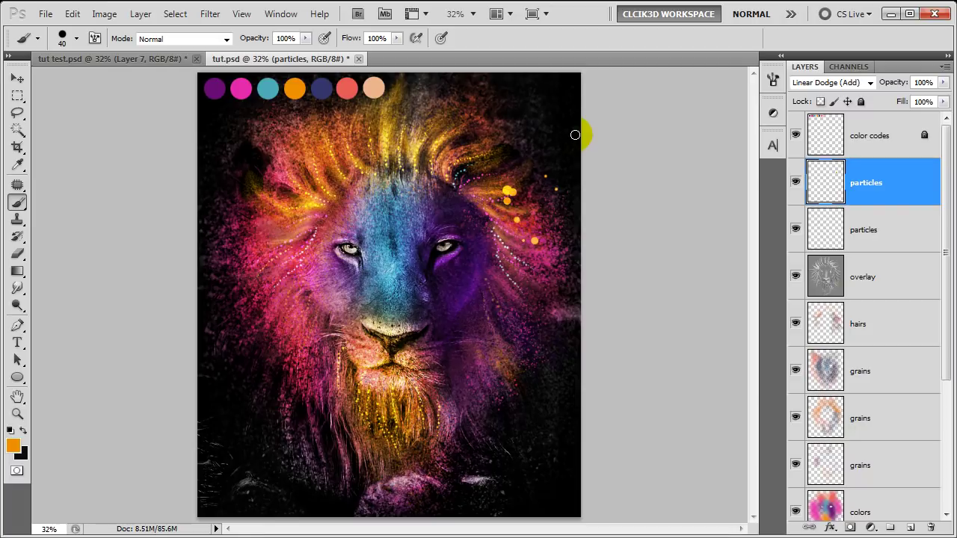
pyautogui.keyDown('alt'); pyautogui.click(347, 89); pyautogui.keyUp('alt')
pyautogui.moveTo(598, 421); pyautogui.dragTo(619, 416)
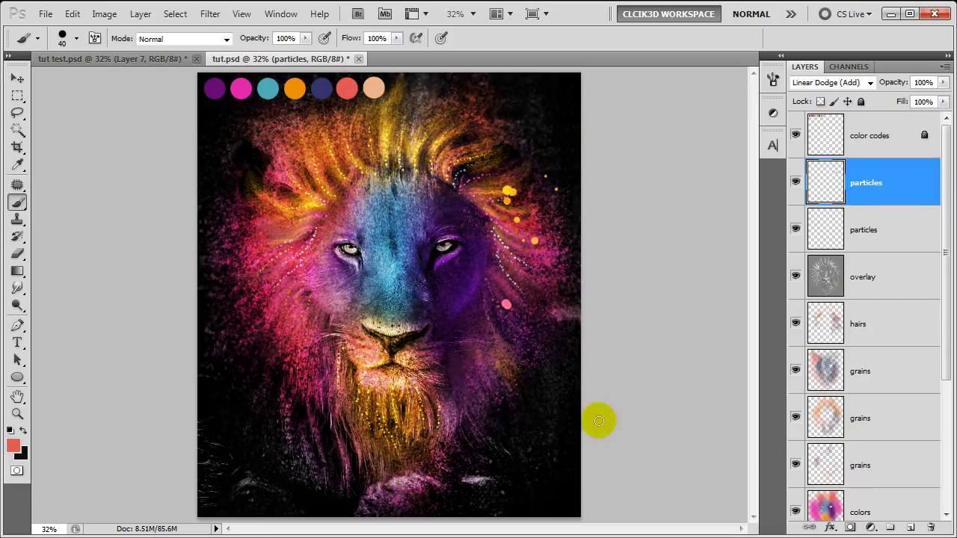
pyautogui.keyDown('alt'); pyautogui.click(270, 89); pyautogui.keyUp('alt')
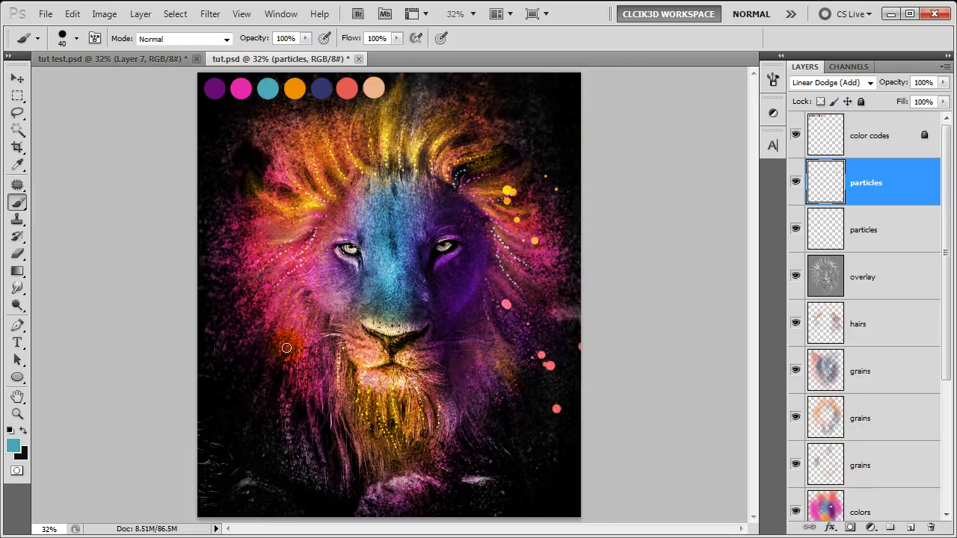
pyautogui.moveTo(166, 442); pyautogui.dragTo(193, 348)
# Add orange dots near the left edge and navy dots near the top-right and bottom, then hide the colour-code layer.
pyautogui.keyDown('alt'); pyautogui.click(293, 90); pyautogui.keyUp('alt')
pyautogui.click(212, 143)
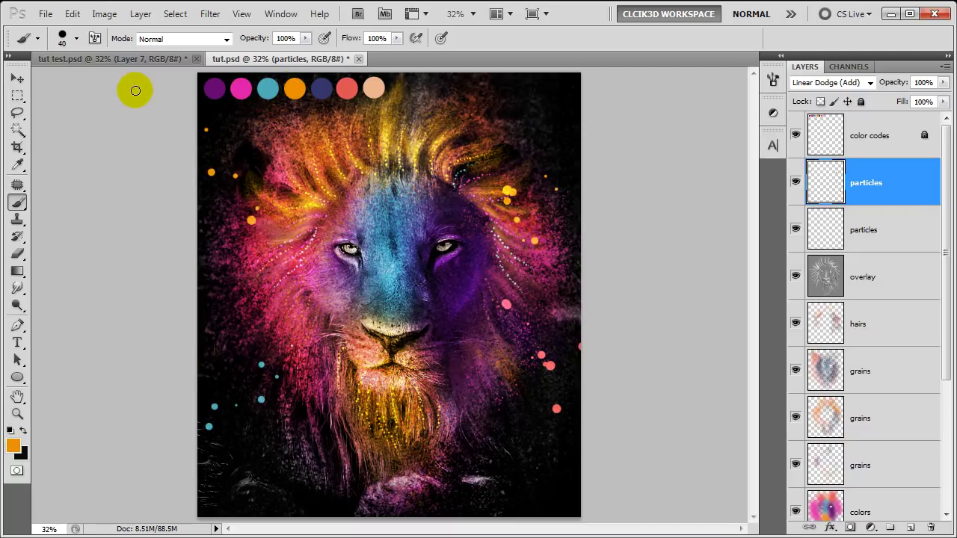
pyautogui.keyDown('alt'); pyautogui.click(321, 89); pyautogui.keyUp('alt')
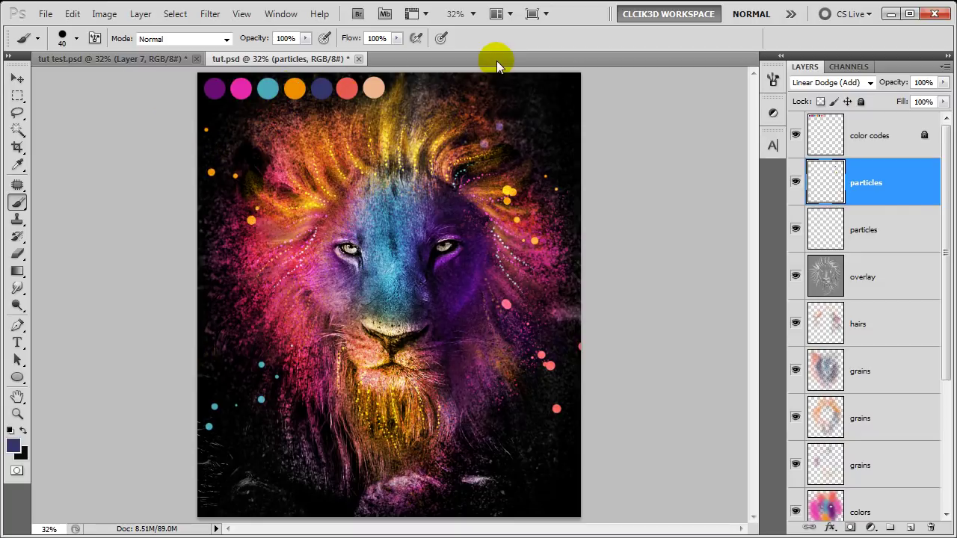
pyautogui.click(526, 97)
pyautogui.click(473, 466)
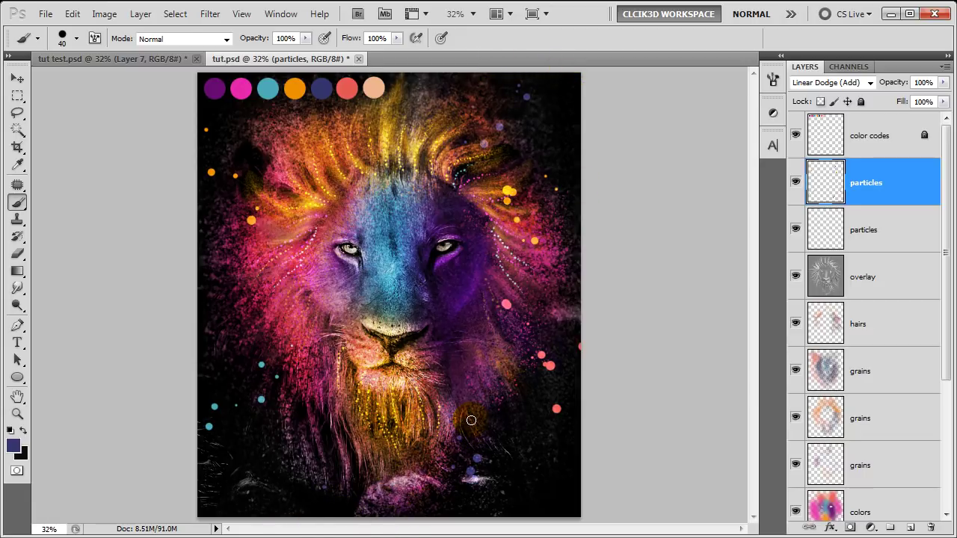
pyautogui.press('v')
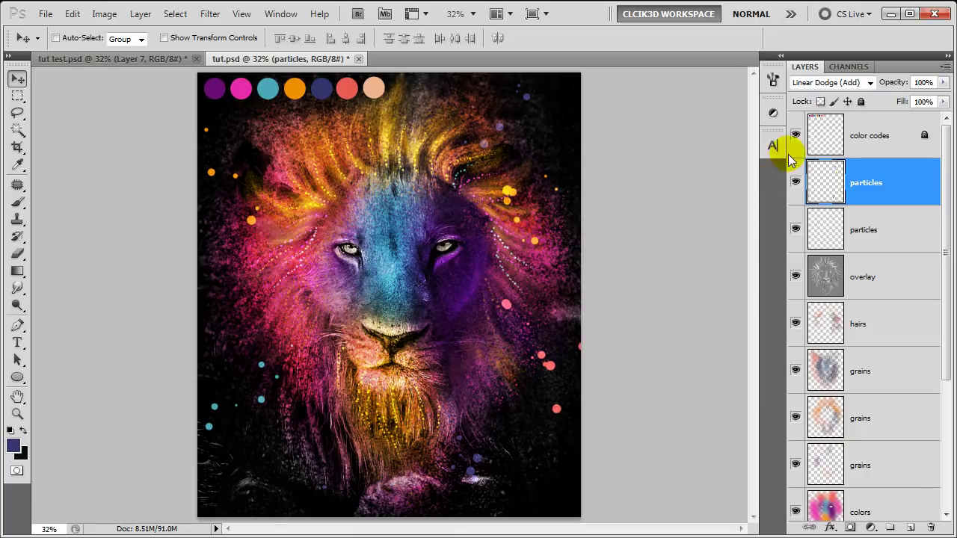
pyautogui.click(795, 136)
# Add a Color Balance adjustment with midtones Cyan/Red -5 and Yellow/Blue -10.
pyautogui.click(891, 181)
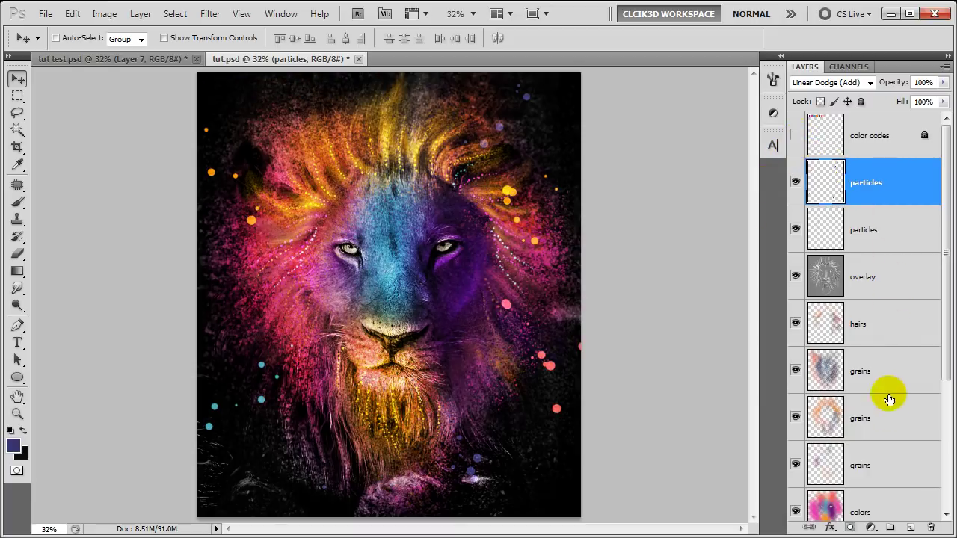
pyautogui.click(871, 527)
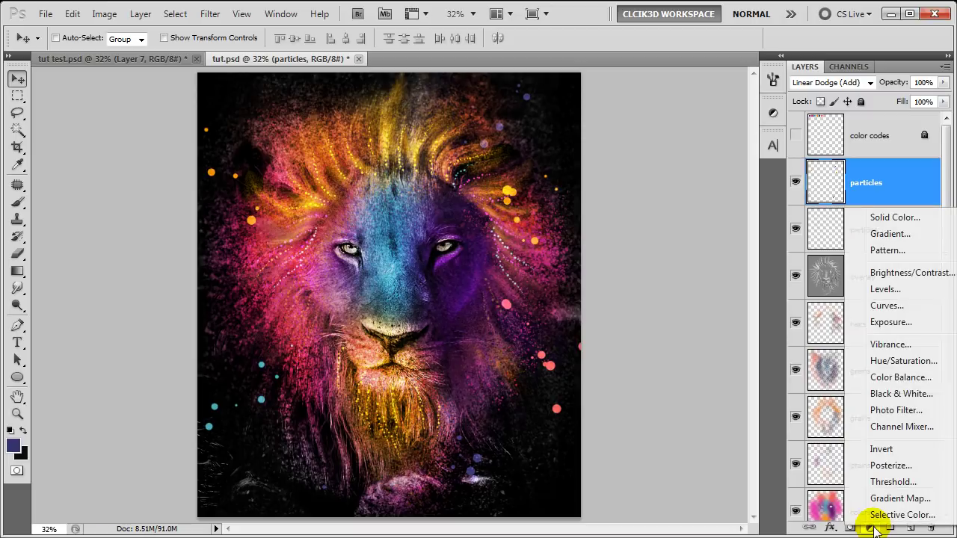
pyautogui.click(874, 376)
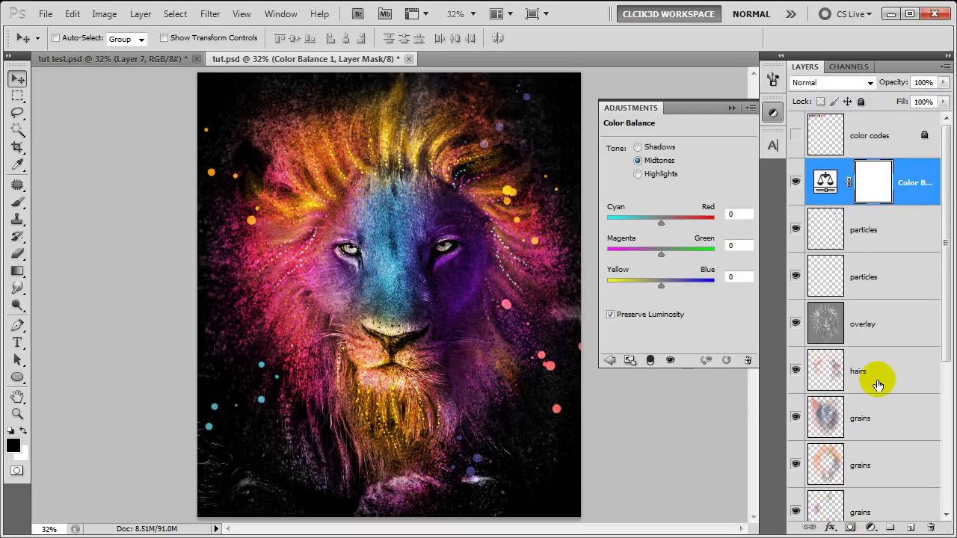
pyautogui.click(736, 214)
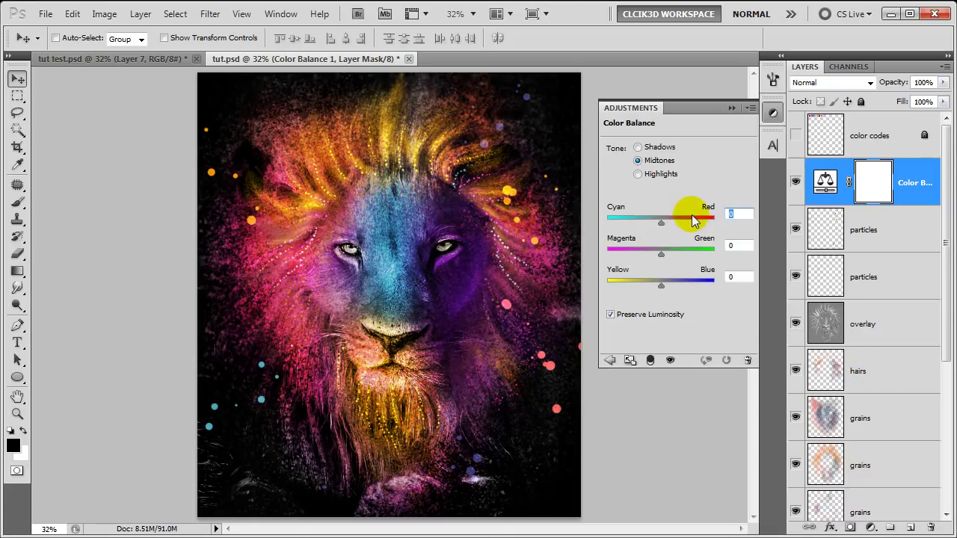
pyautogui.write('-5')
pyautogui.press('Tab')
pyautogui.press('Tab')
pyautogui.write('-10')
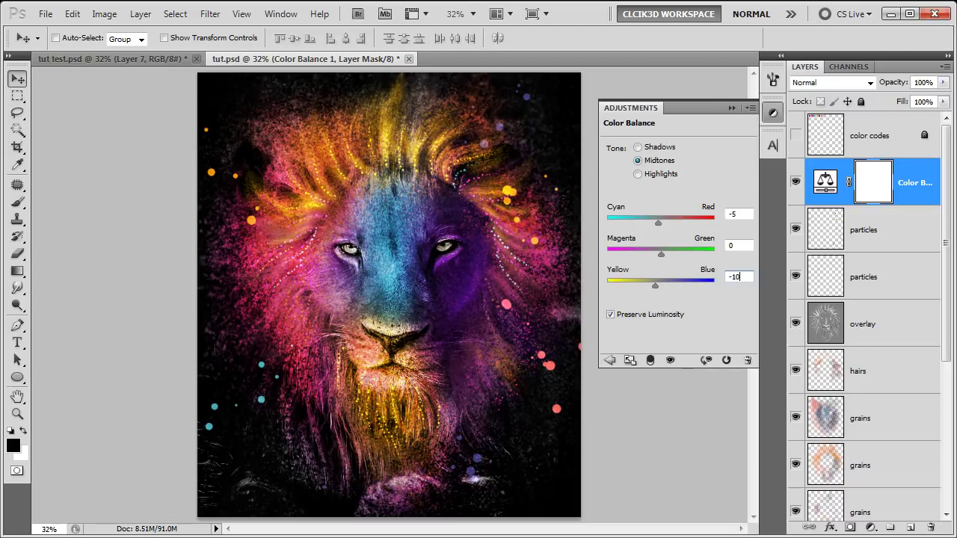
# Set shadows Cyan/Red to -5 and highlights Yellow/Blue to -5, then collapse the adjustment panel.
pyautogui.click(661, 147)
pyautogui.click(739, 213)
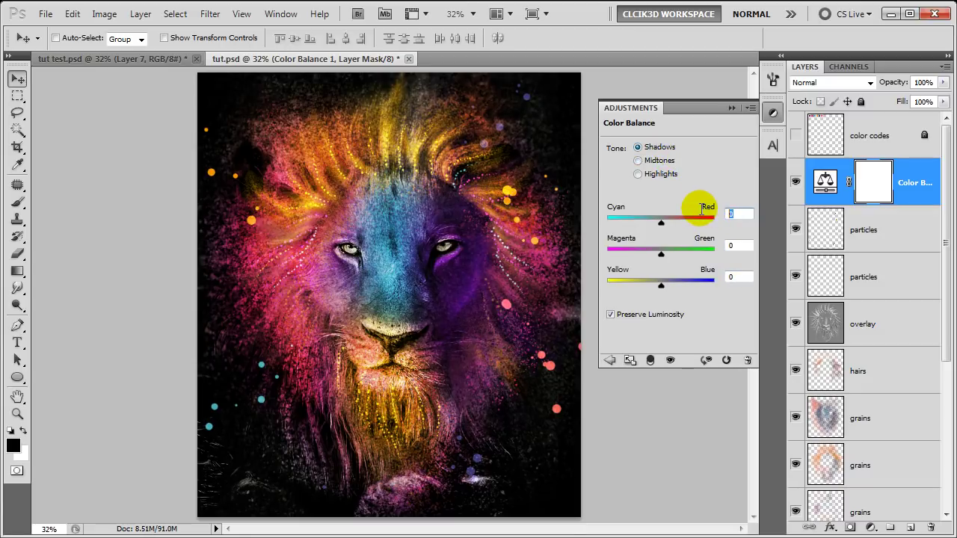
pyautogui.write('-5')
pyautogui.click(670, 177)
pyautogui.click(736, 277)
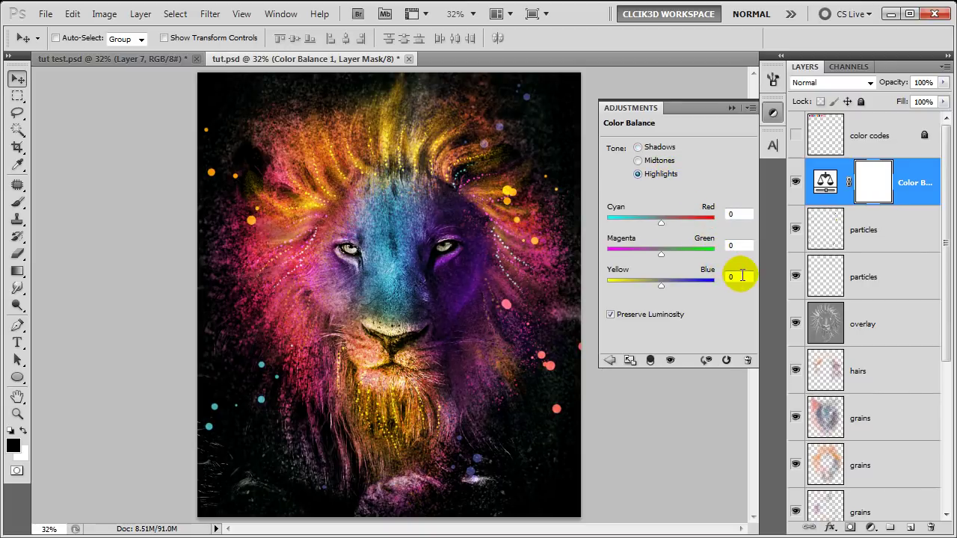
pyautogui.write('-5')
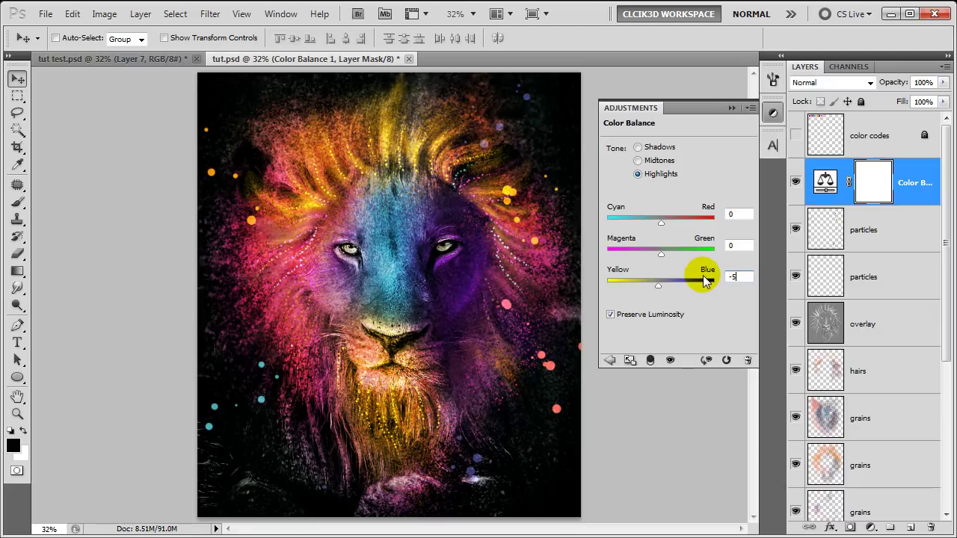
pyautogui.click(730, 108)
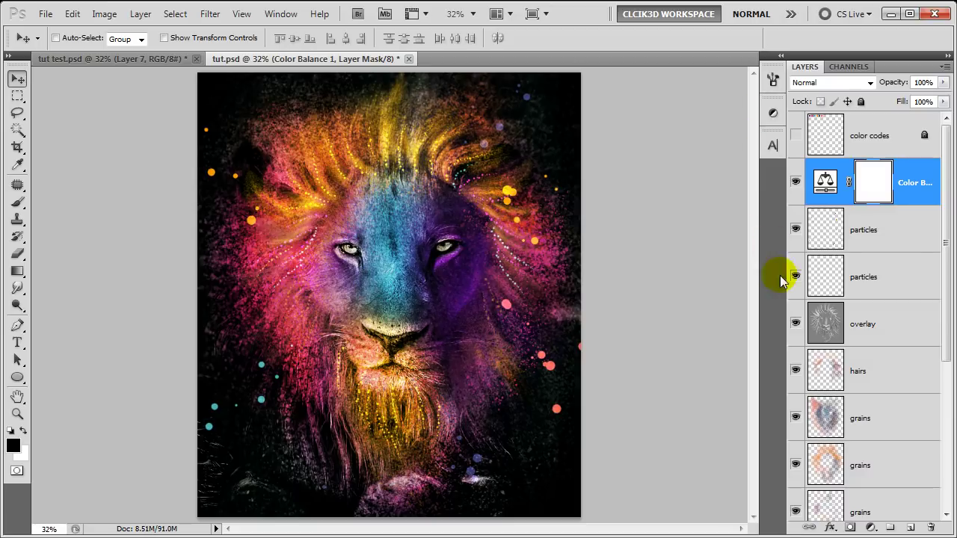
pyautogui.click(871, 528)
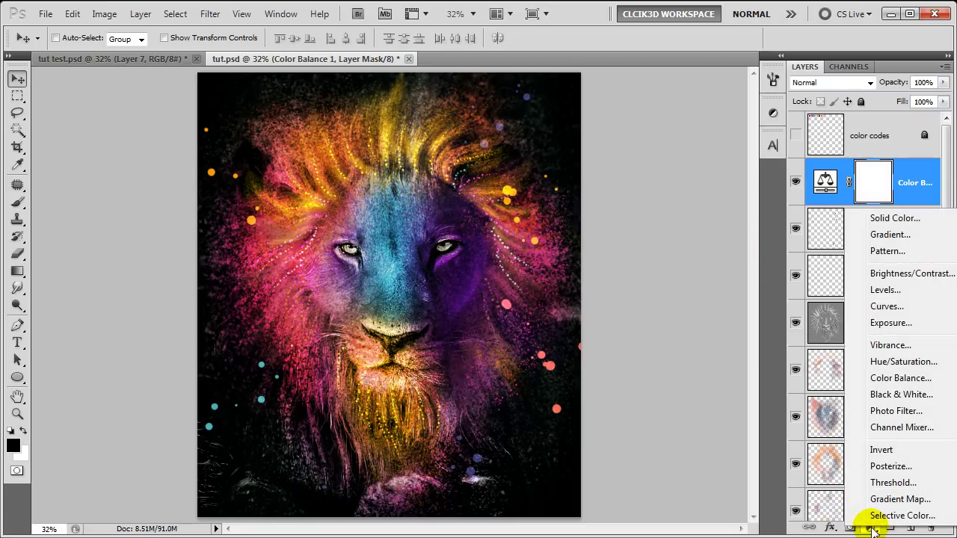
# Add a Brightness/Contrast layer with Brightness 10, then stamp all visible layers into a new layer.
pyautogui.click(876, 275)
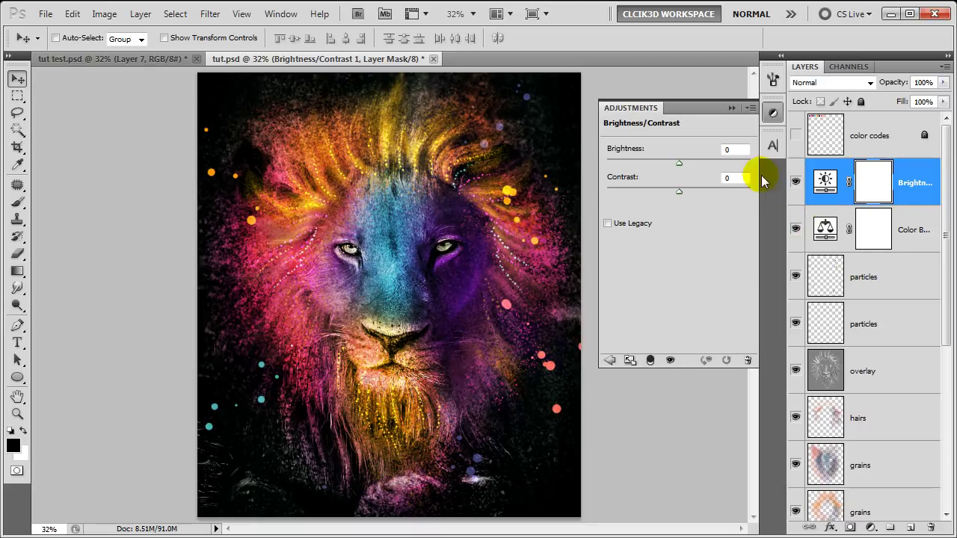
pyautogui.click(742, 150)
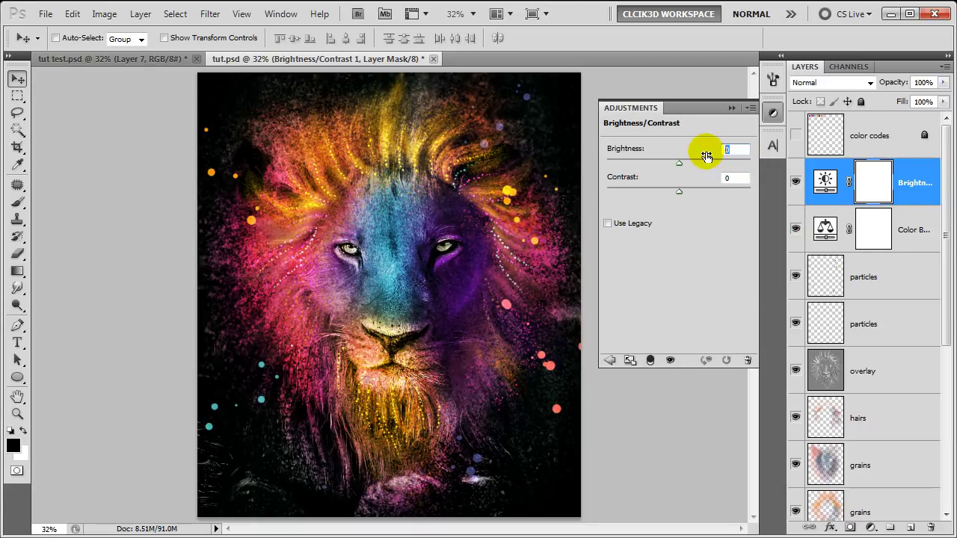
pyautogui.write('10')
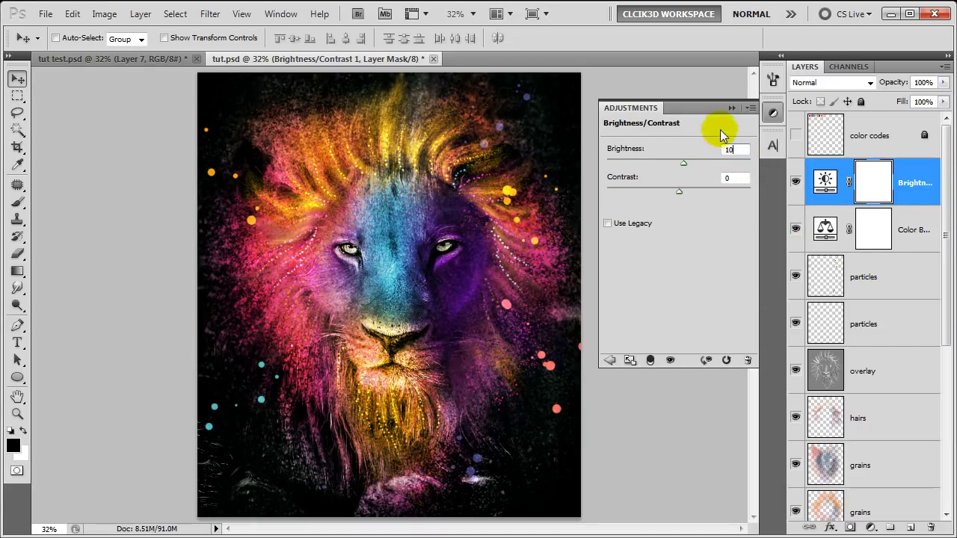
pyautogui.click(731, 108)
pyautogui.click(903, 184)
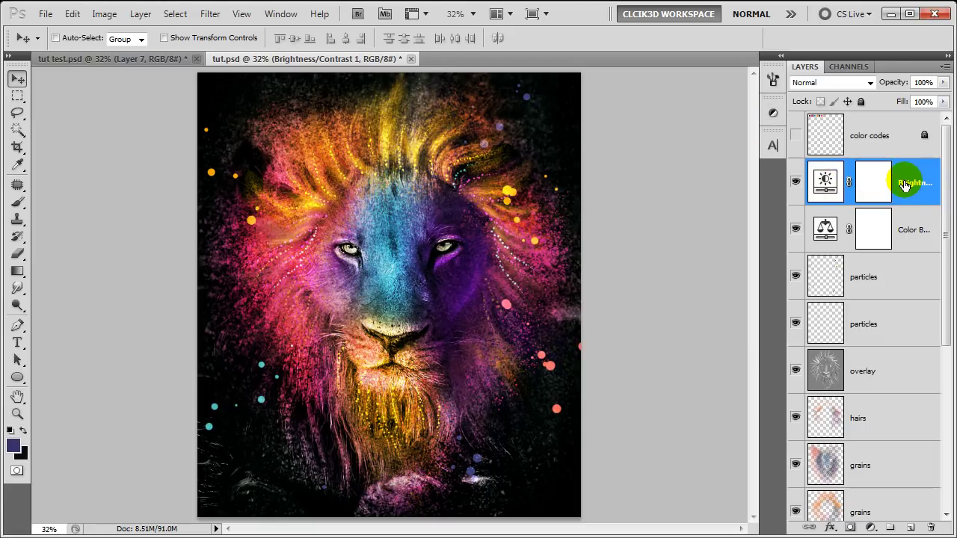
pyautogui.hotkey('ctrl', 'shift', 'alt', 'e')
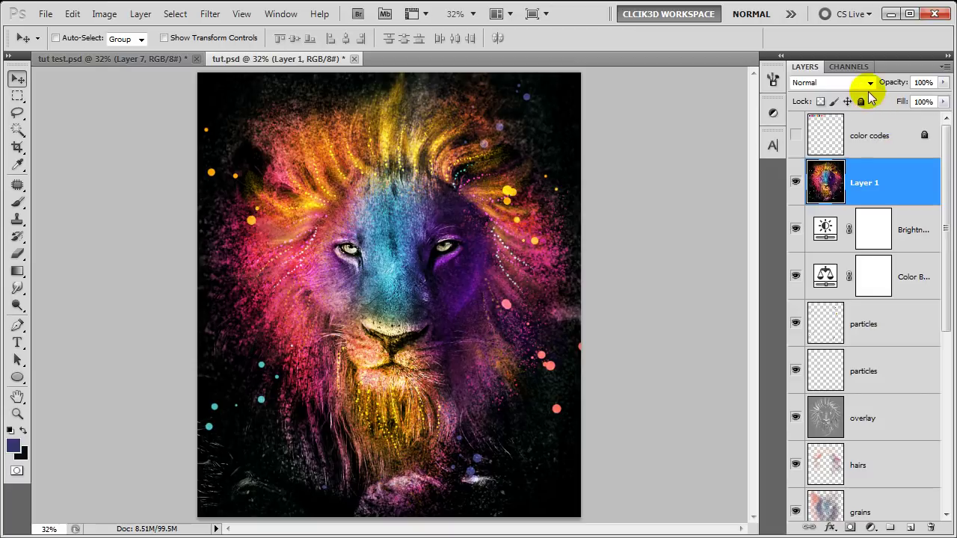
# Set Layer 1's blend mode to Linear Light.
pyautogui.click(868, 85)
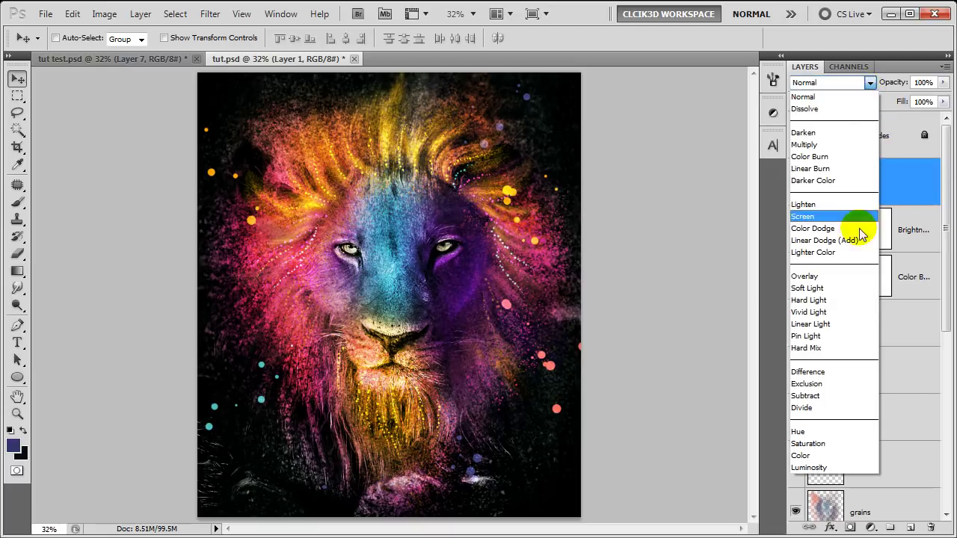
pyautogui.click(847, 323)
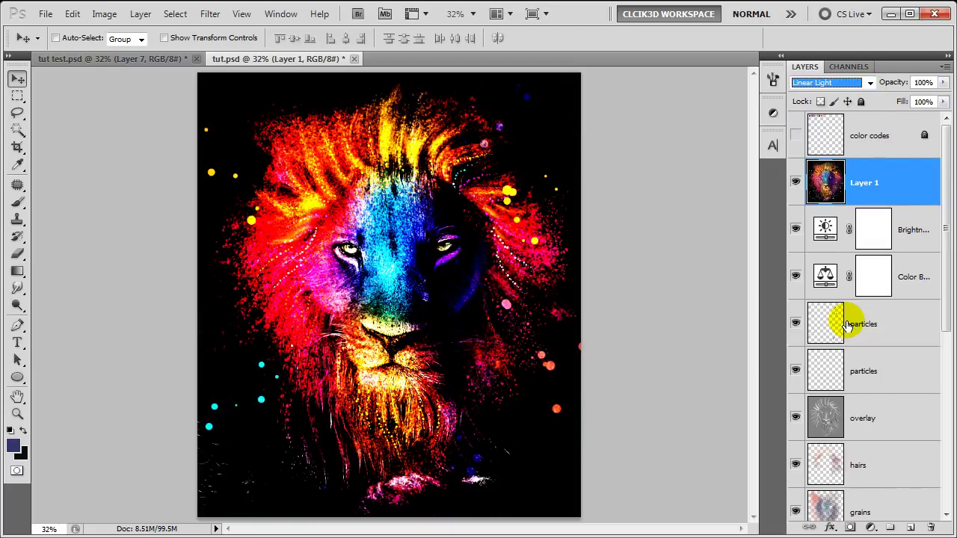
pyautogui.click(210, 13)
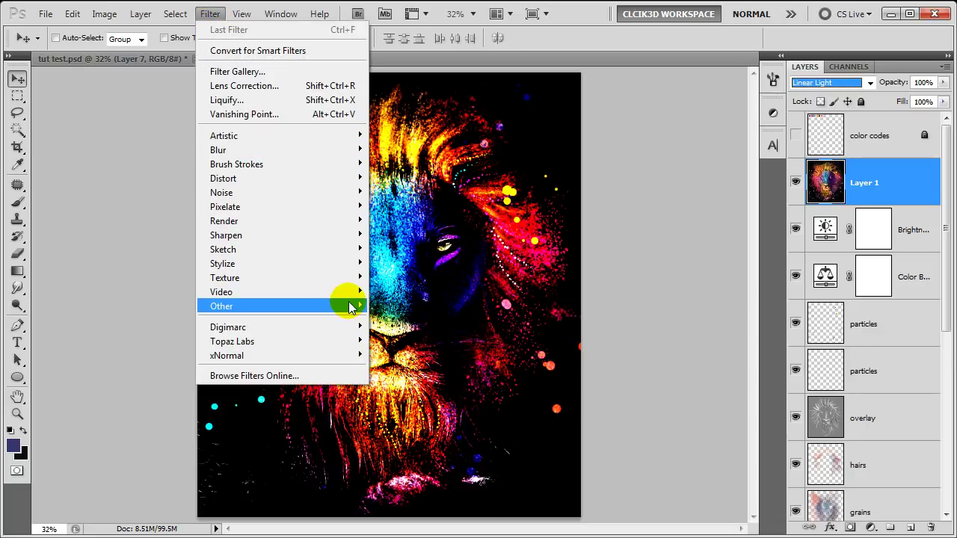
pyautogui.moveTo(221, 305)
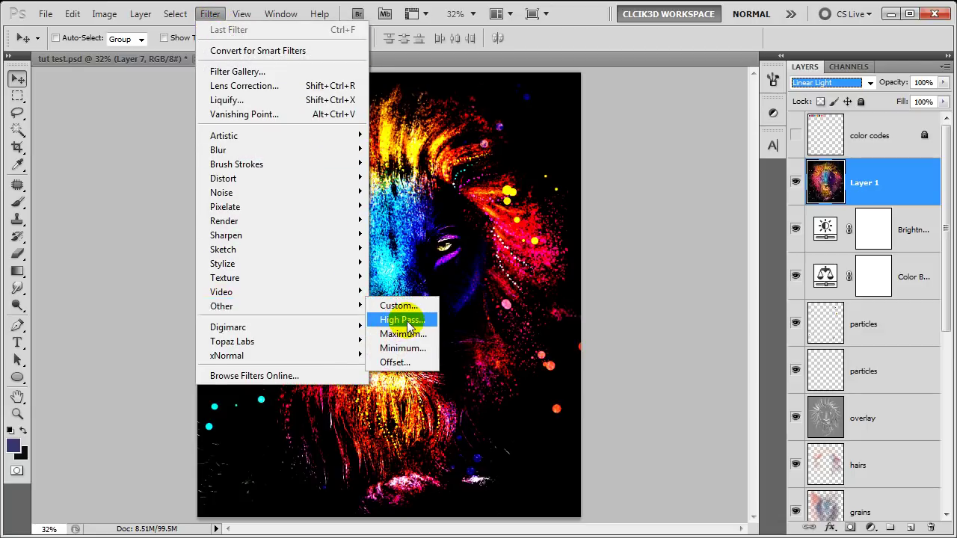
# Apply a High Pass filter with a 0.9-pixel radius to Layer 1.
pyautogui.click(405, 322)
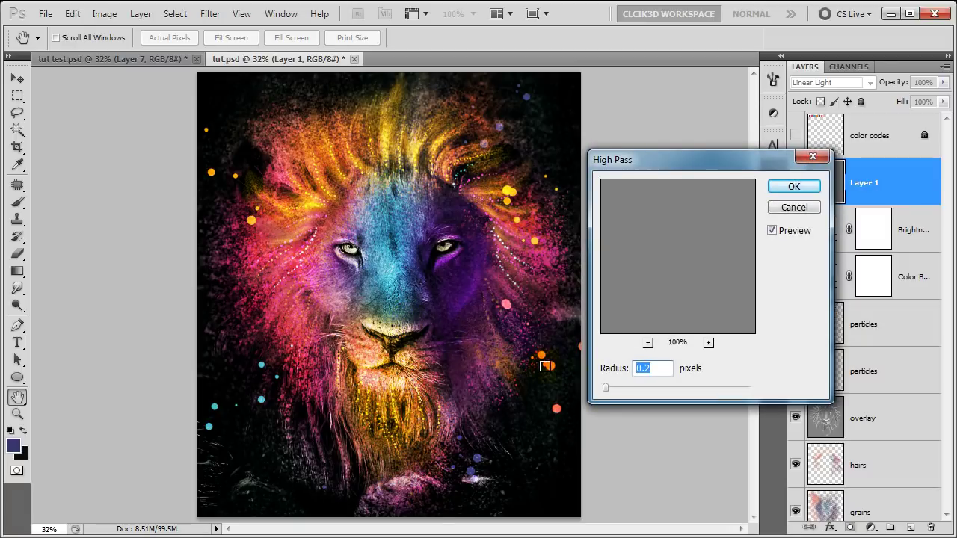
pyautogui.moveTo(607, 387); pyautogui.dragTo(610, 387)
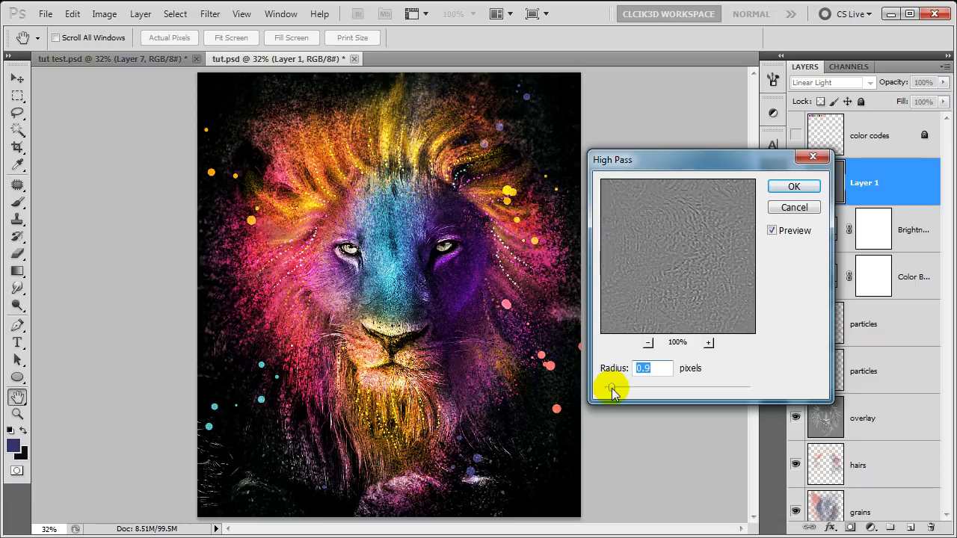
pyautogui.click(787, 190)
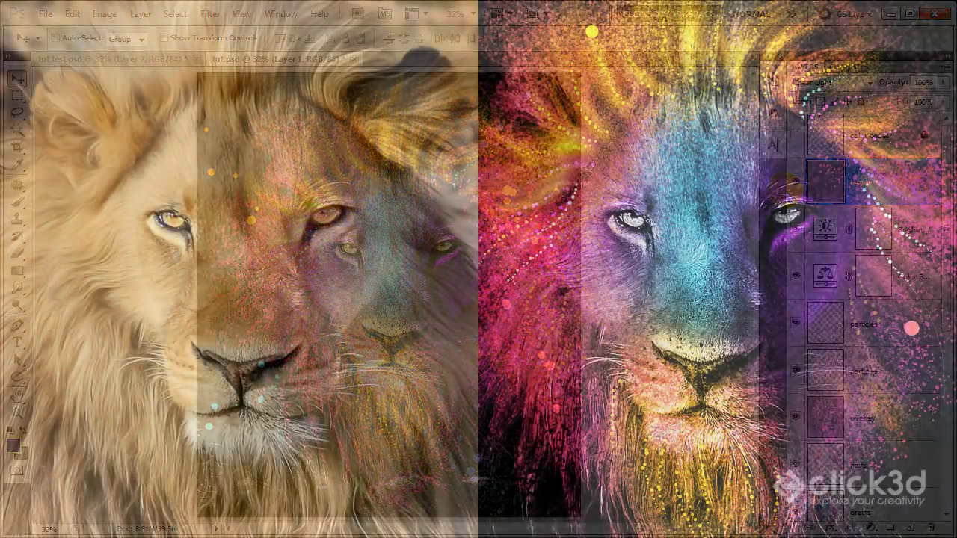